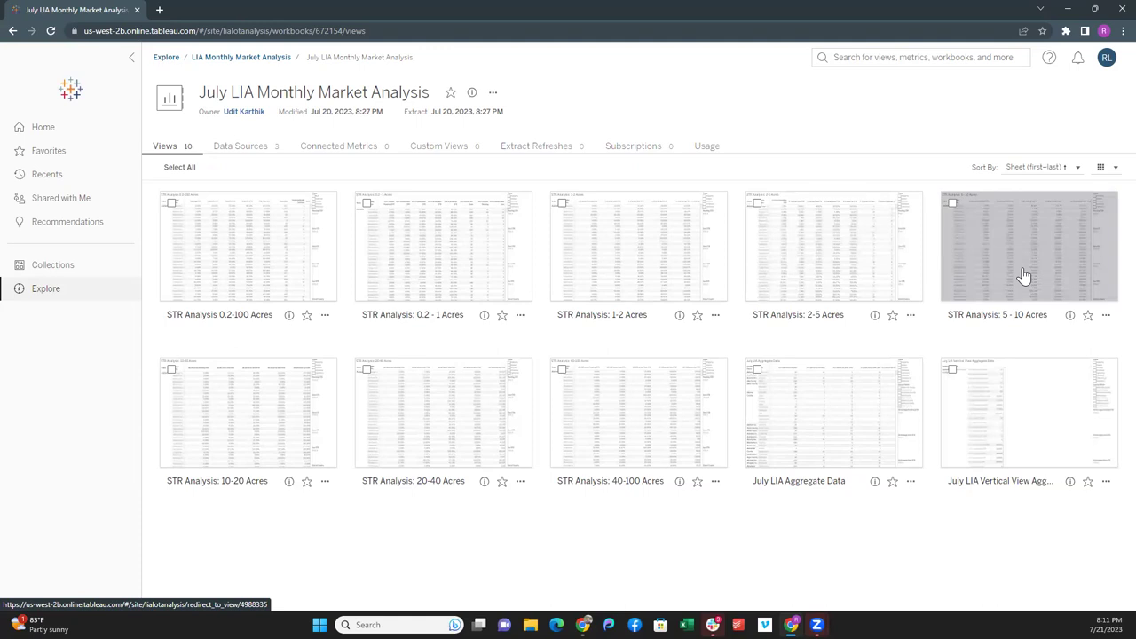
- Open the STR Analysis: 5 - 10 Acres view of Alabama county STR percentages and sales counts
left_click(1024, 275)
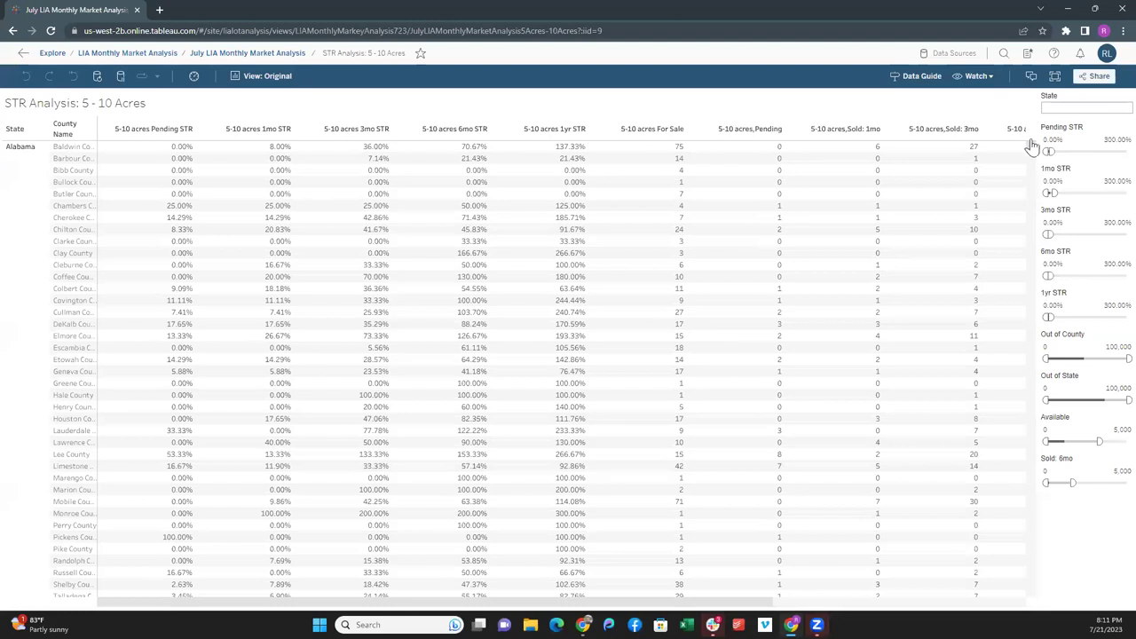
left_click_drag(1031, 148, 1043, 132)
mouse_move(473, 151)
- Set the Pending STR filter minimum to 15%, giving a 15.00%–300.00% range
left_click(1052, 139)
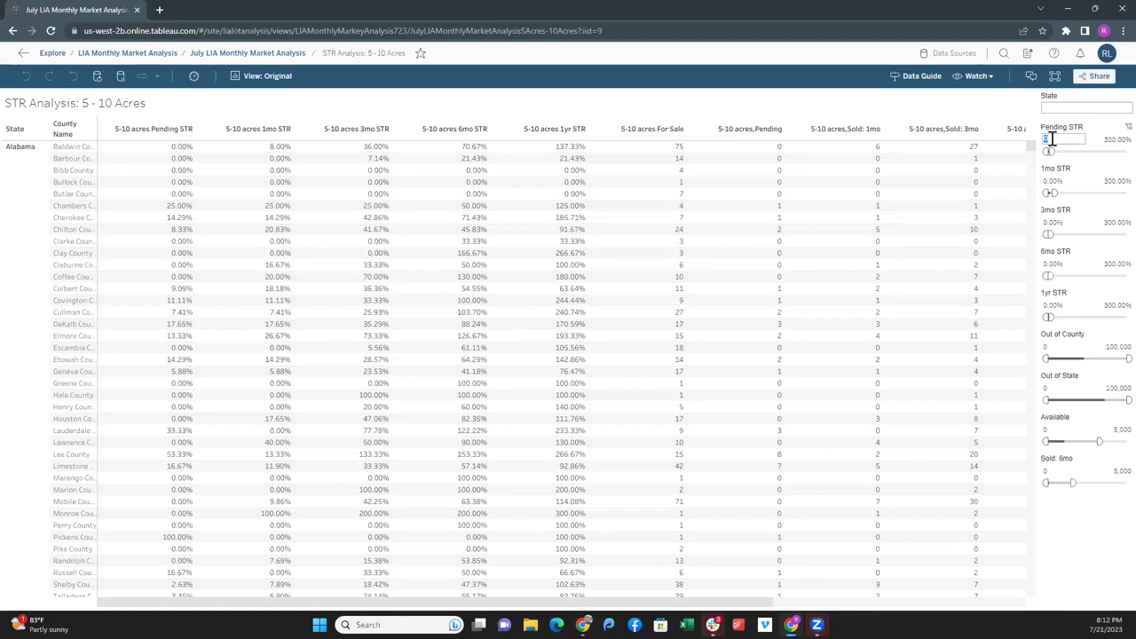
type("15")
key("Return")
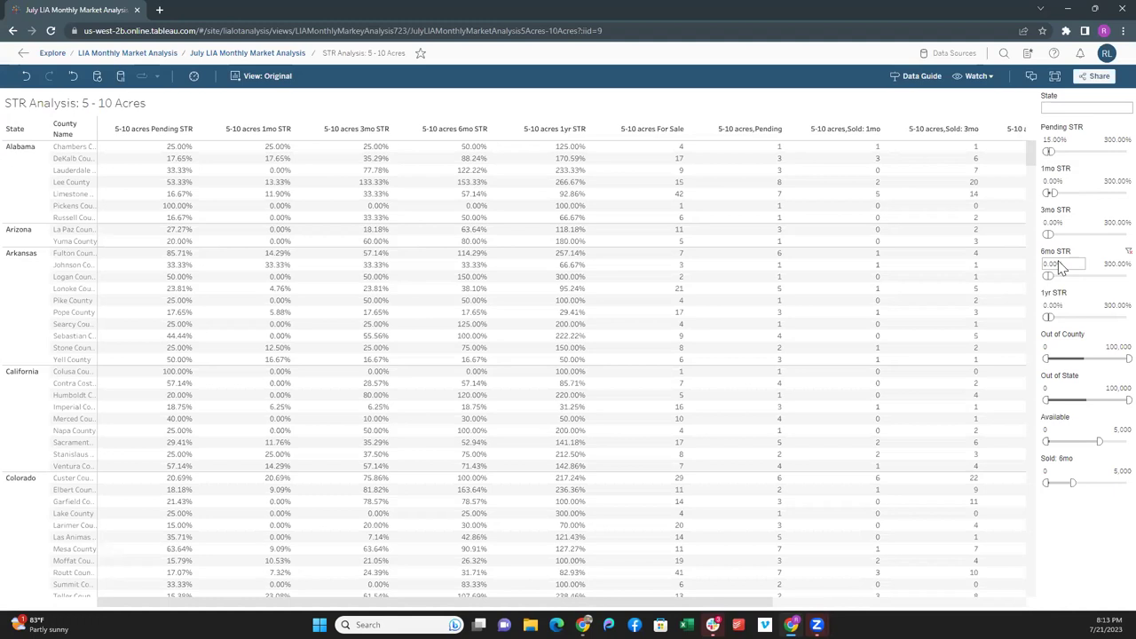
- Set the 6mo STR filter minimum to 100%
left_click(1061, 265)
type("1")
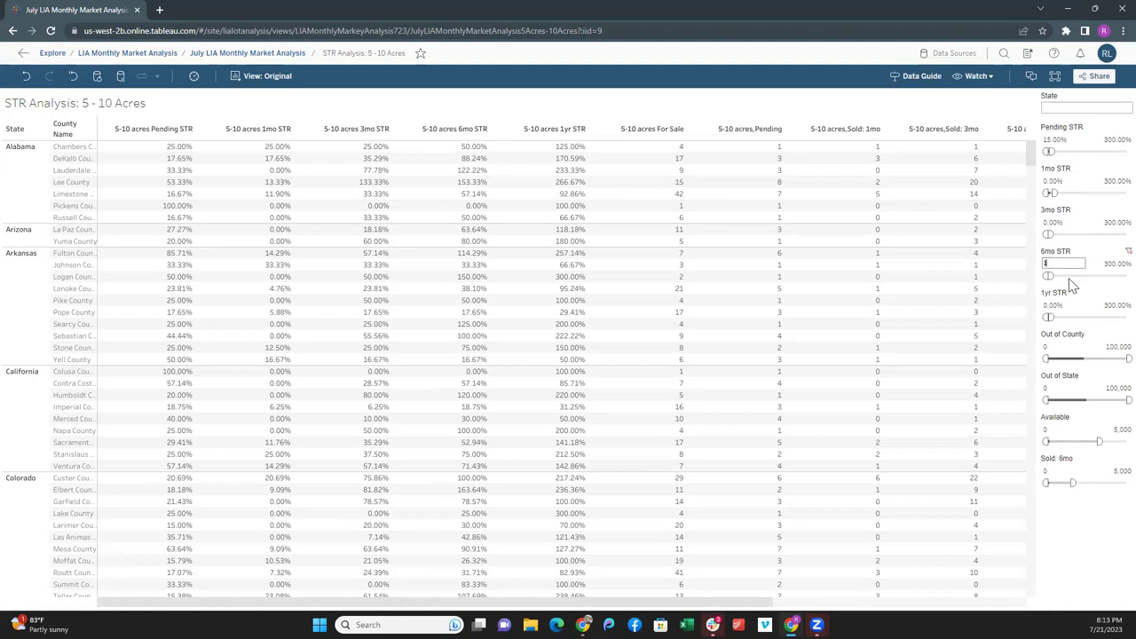
type("00")
key("Return")
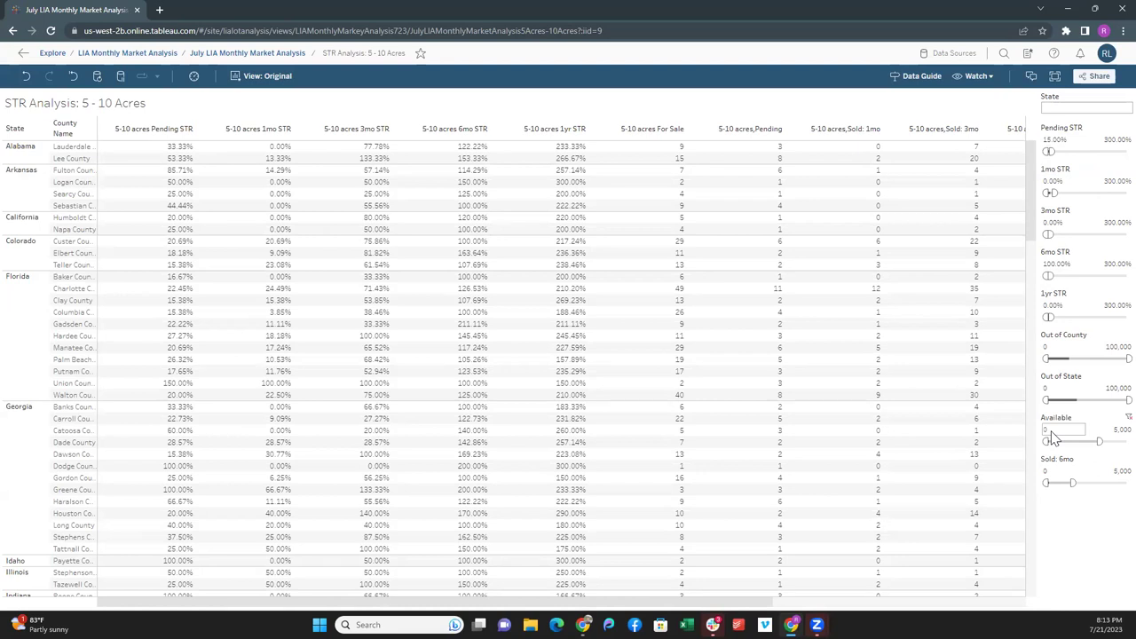
- Limit the Available filter to between 5 and 25 listings
left_click(1050, 430)
type("5")
key("Return")
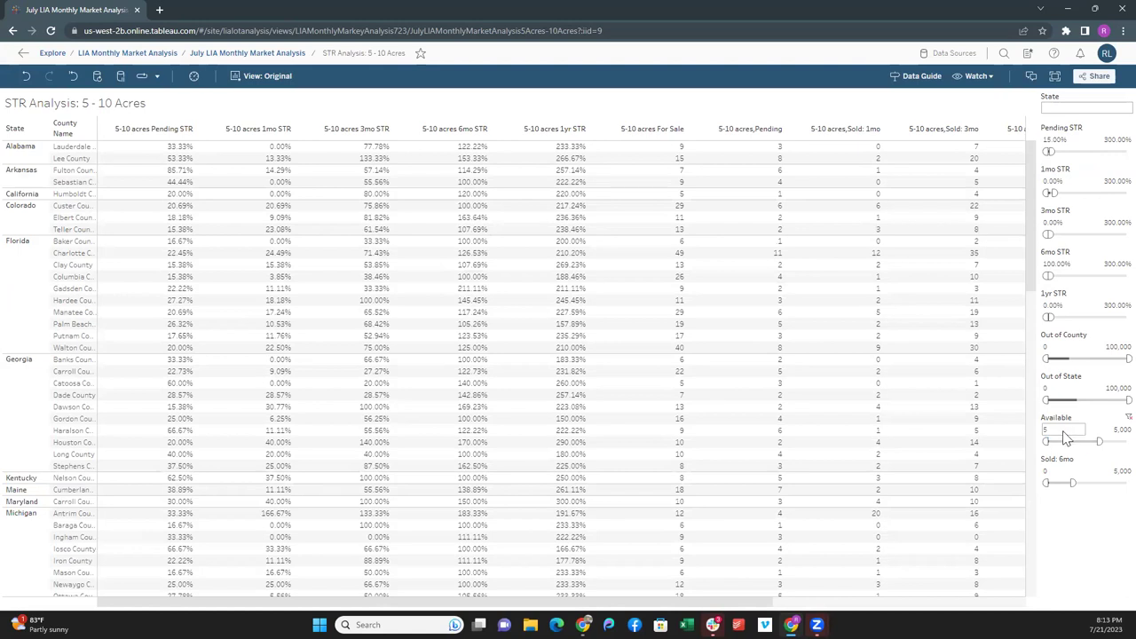
left_click(1118, 430)
type("25")
key("Return")
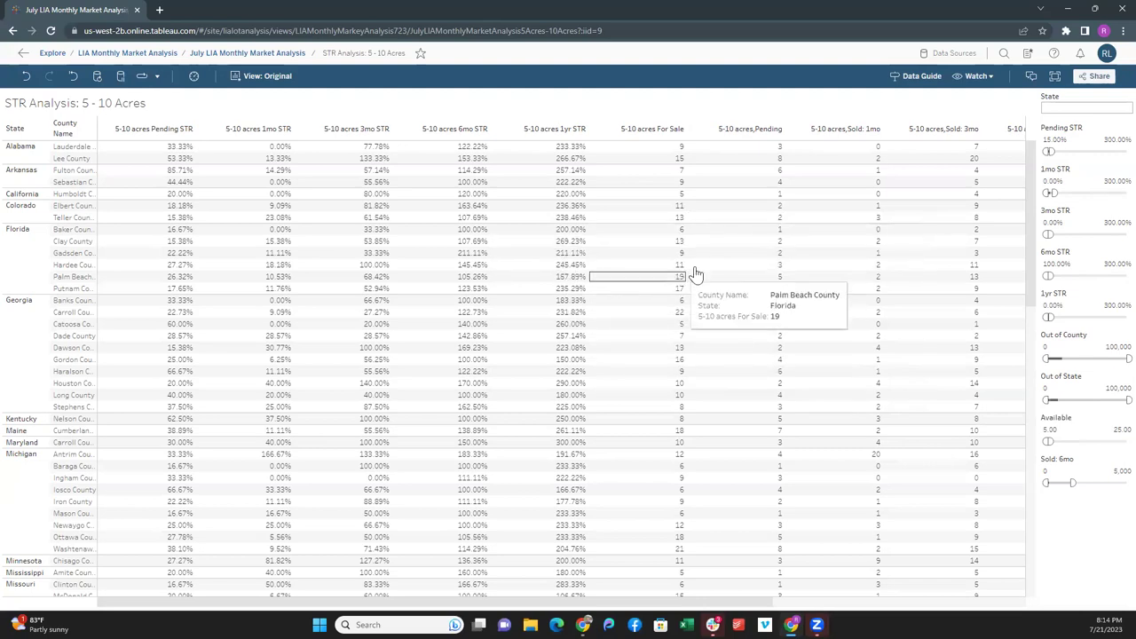
left_click_drag(1029, 211, 1017, 161)
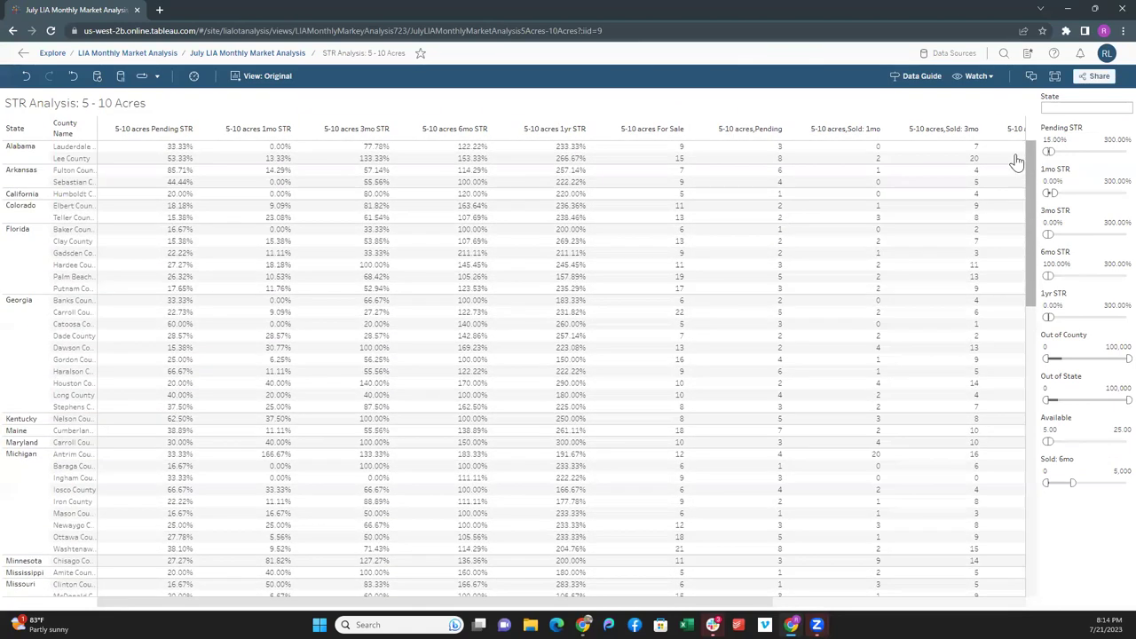
scroll(94, 243, "down", 5)
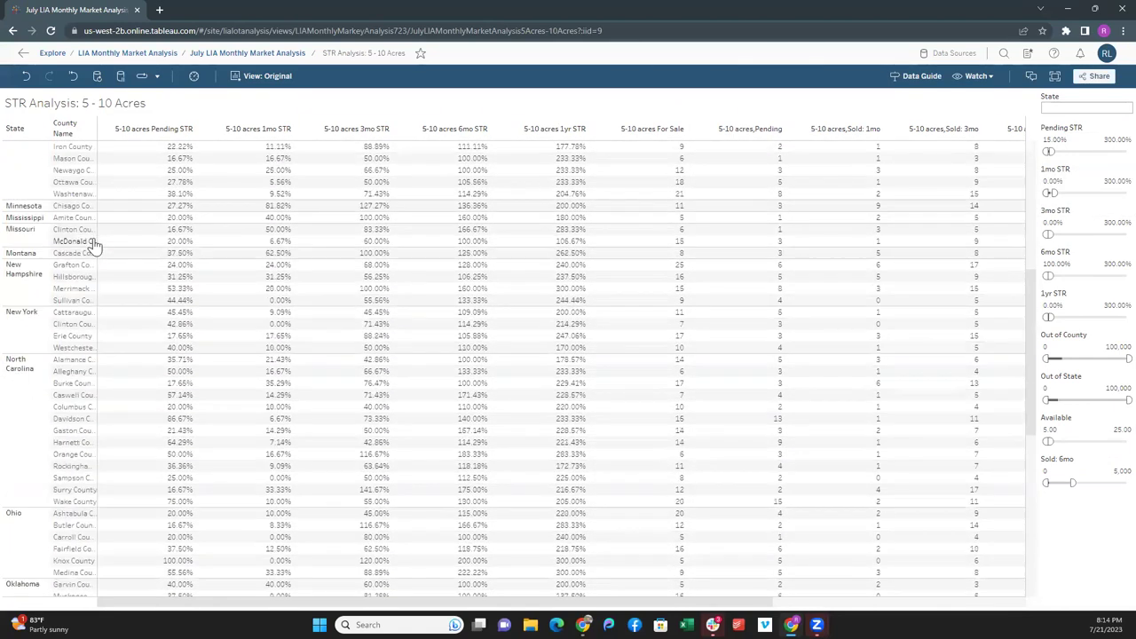
scroll(94, 245, "down", 8)
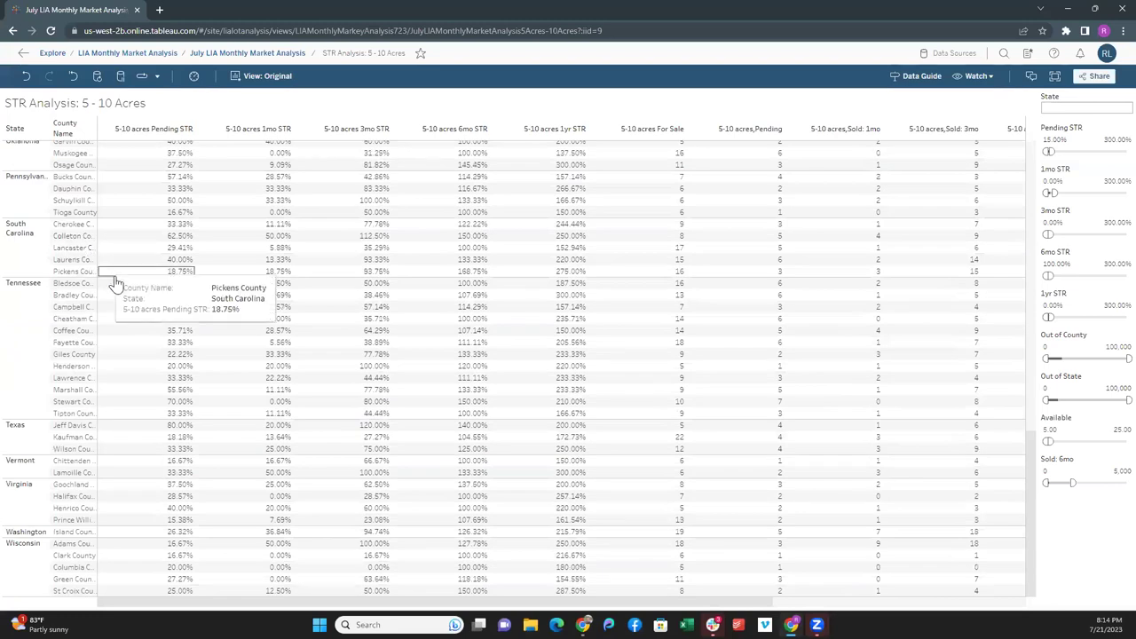
scroll(115, 293, "up", 12)
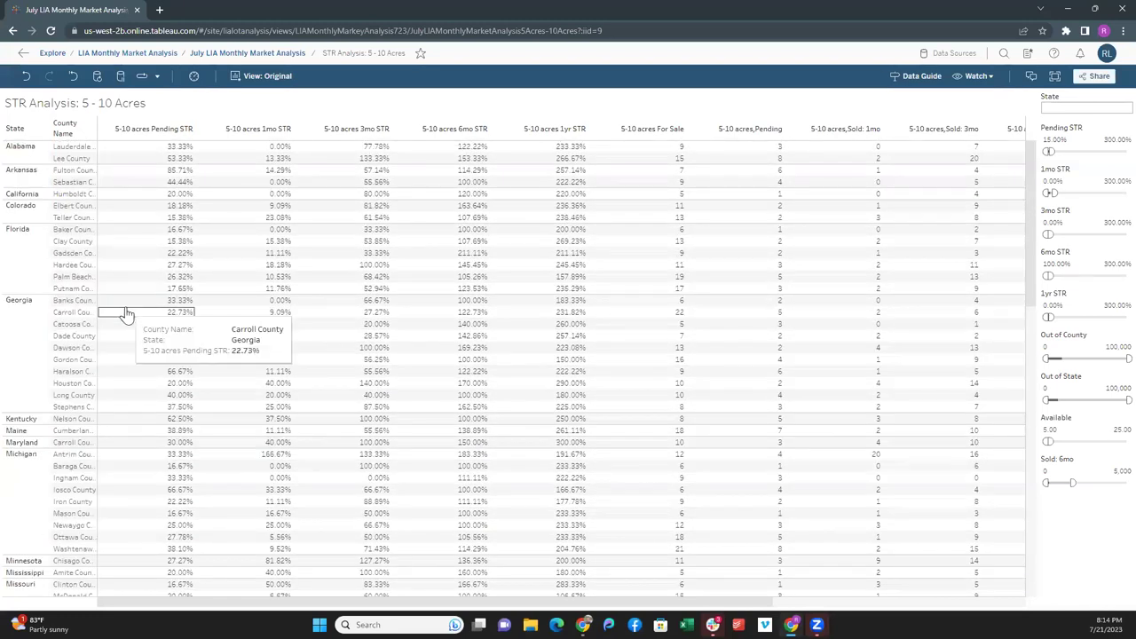
scroll(127, 314, "down", 6)
scroll(127, 313, "up", 5)
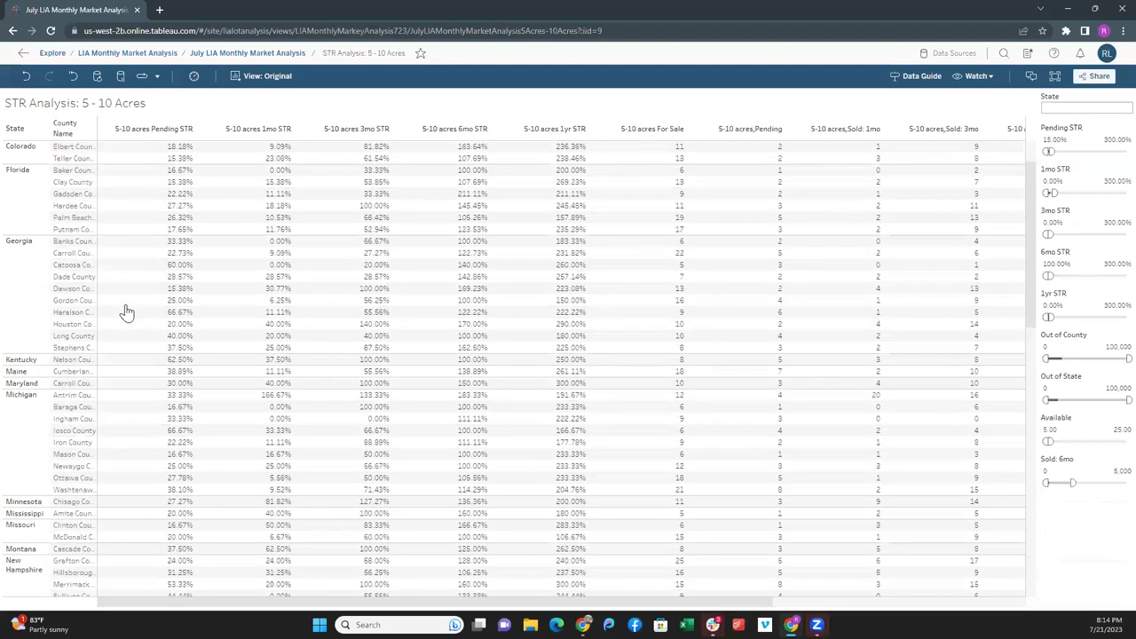
scroll(127, 313, "up", 2)
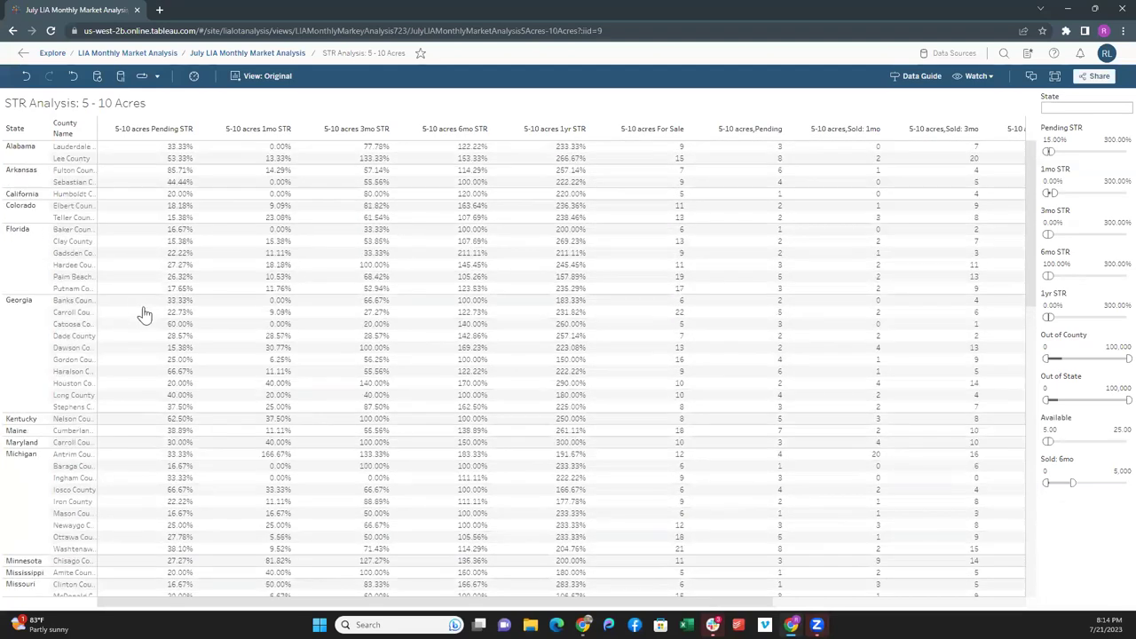
mouse_move(338, 337)
mouse_move(631, 294)
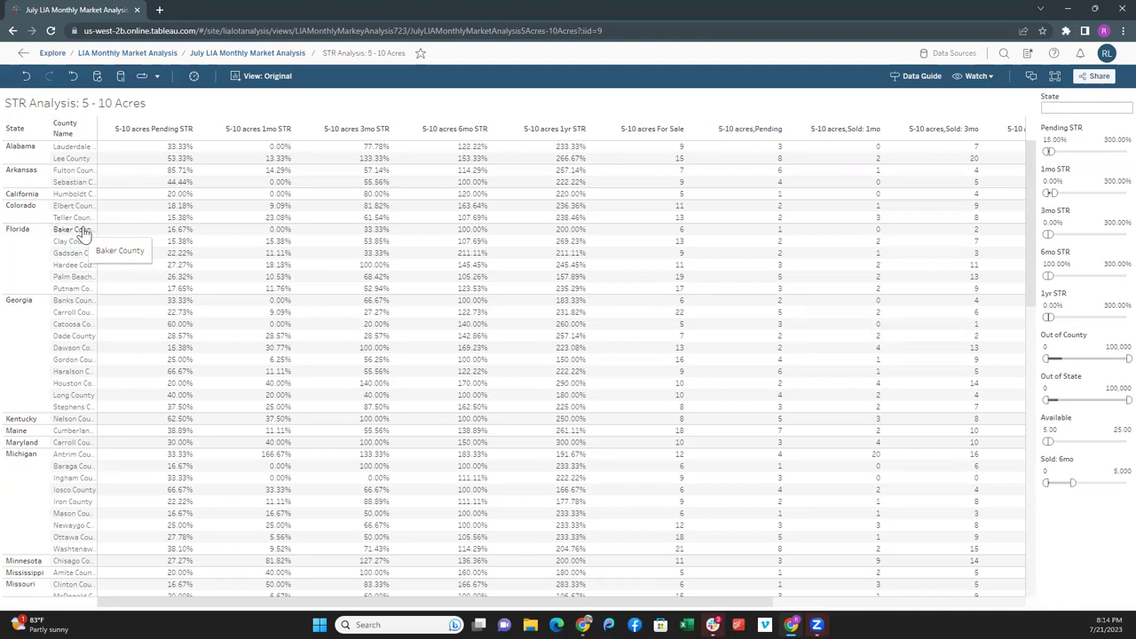
mouse_move(216, 253)
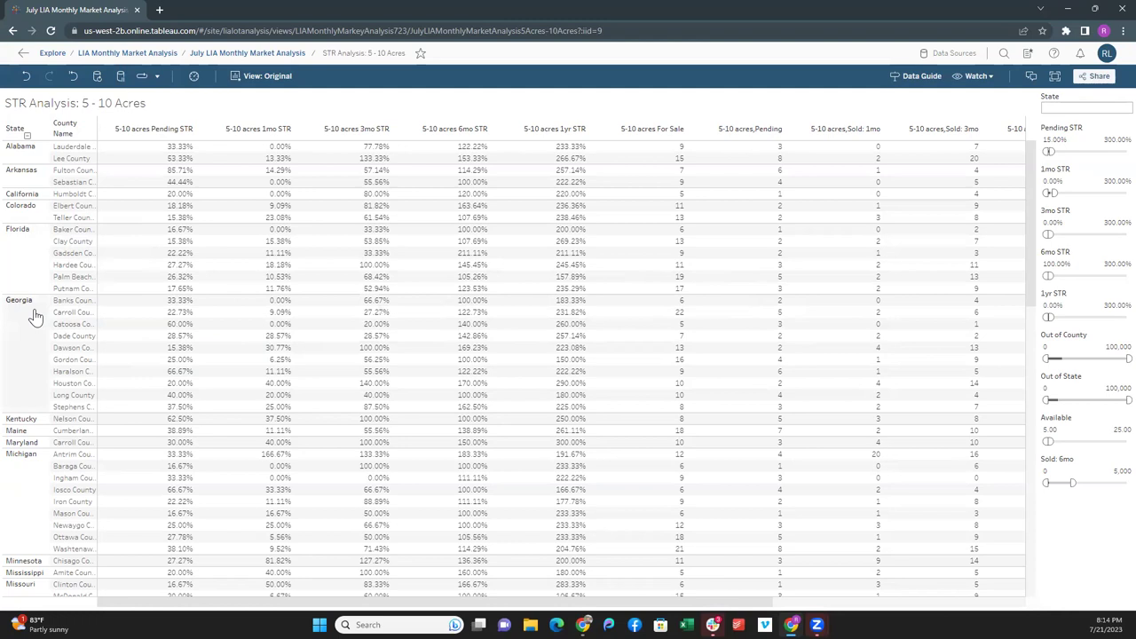
- Filter the State list to Georgia and sort counties by 6mo STR, highest first
left_click(1066, 108)
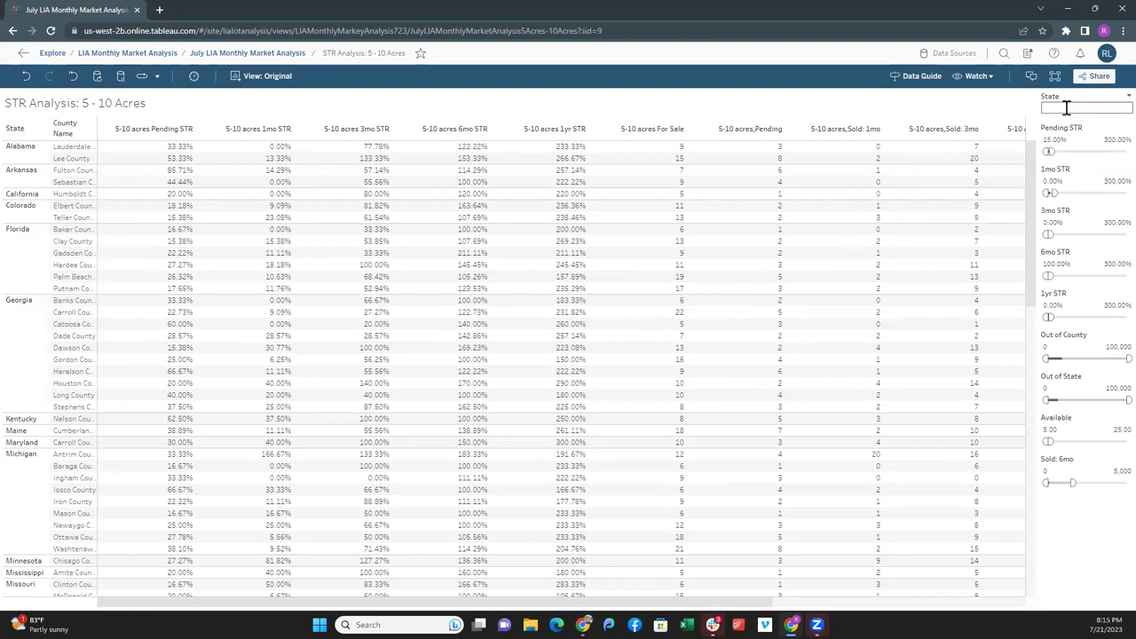
type("georgia")
left_click(1053, 122)
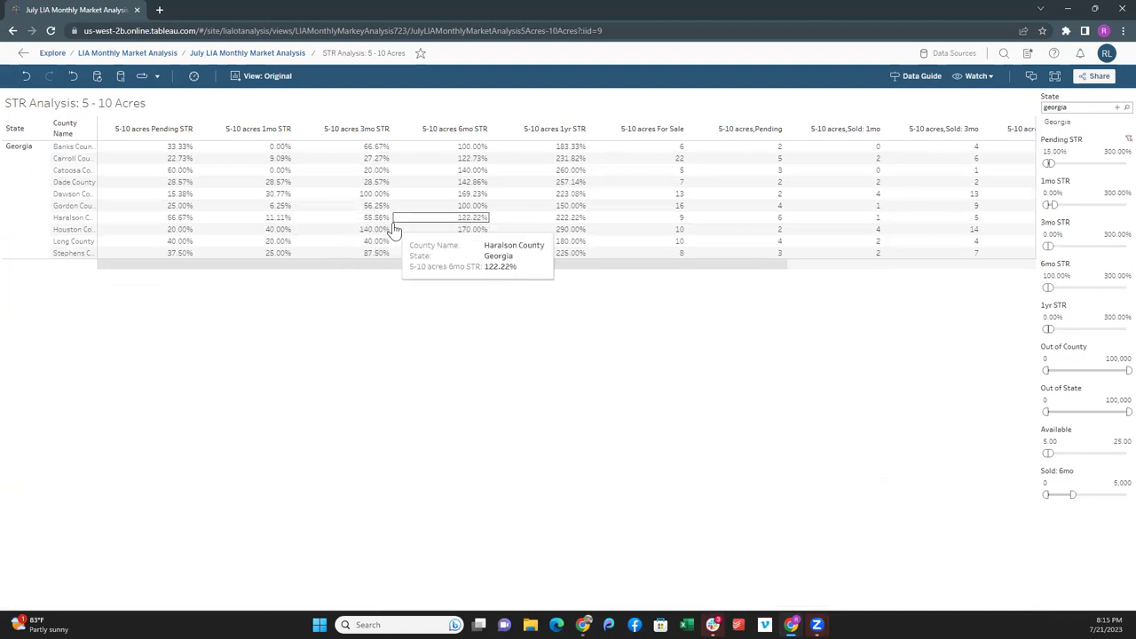
left_click(482, 130)
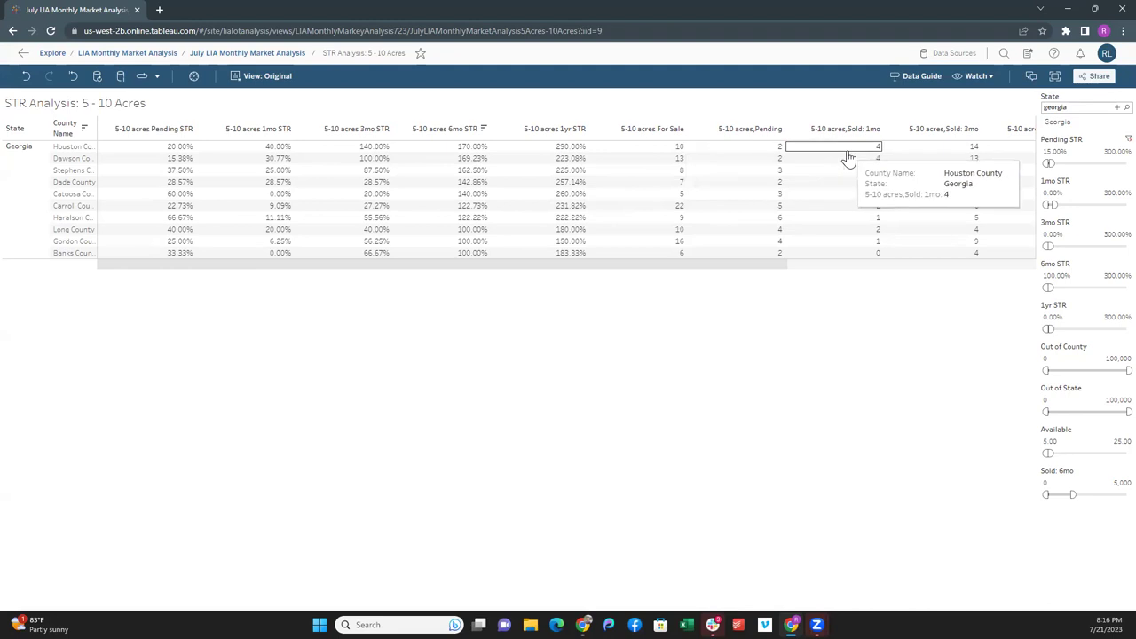
left_click_drag(748, 271, 1026, 259)
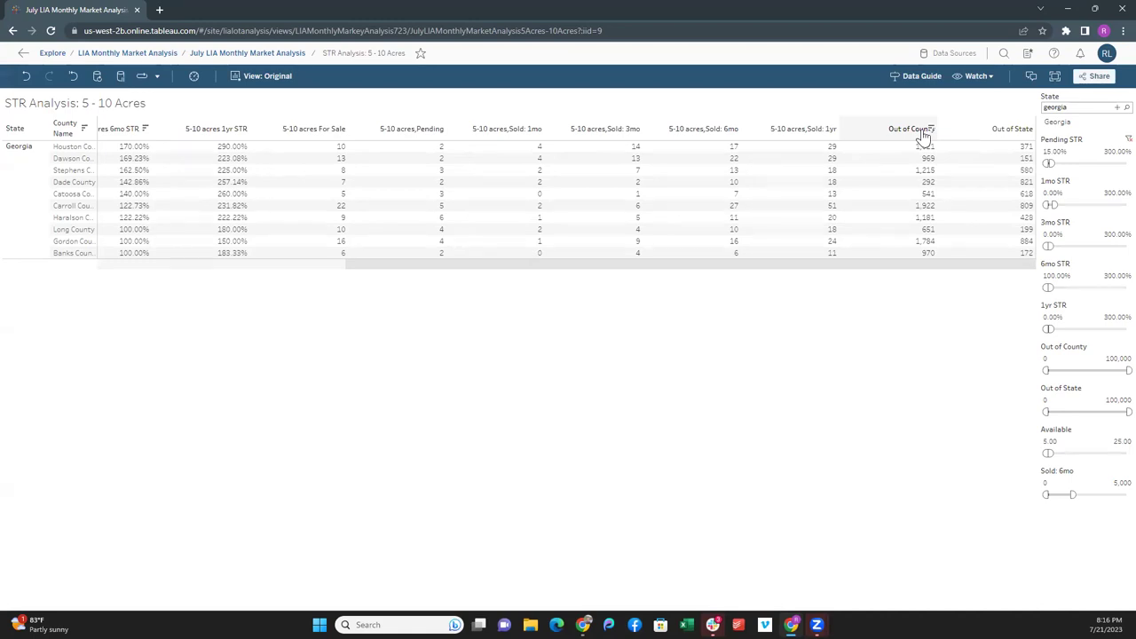
mouse_move(919, 155)
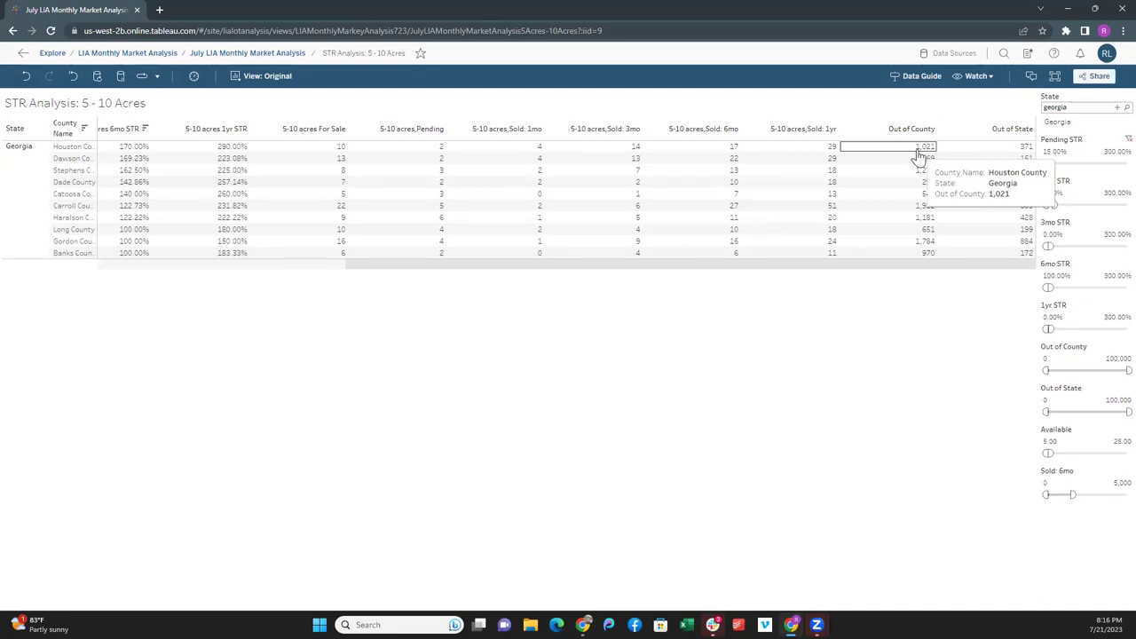
mouse_move(1001, 153)
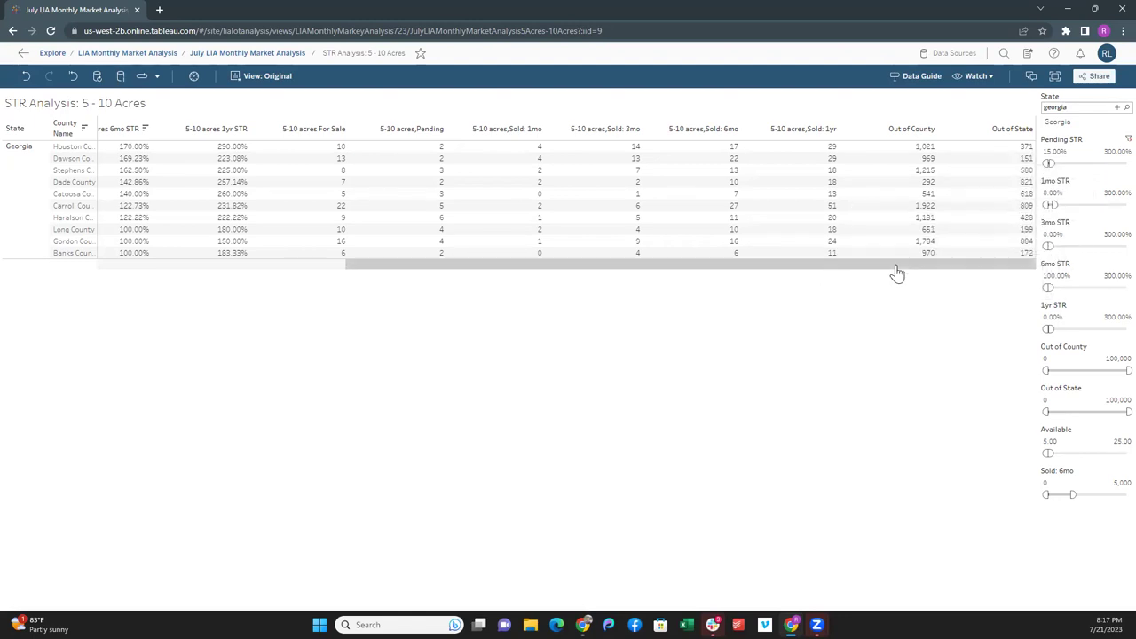
left_click_drag(897, 274, 566, 291)
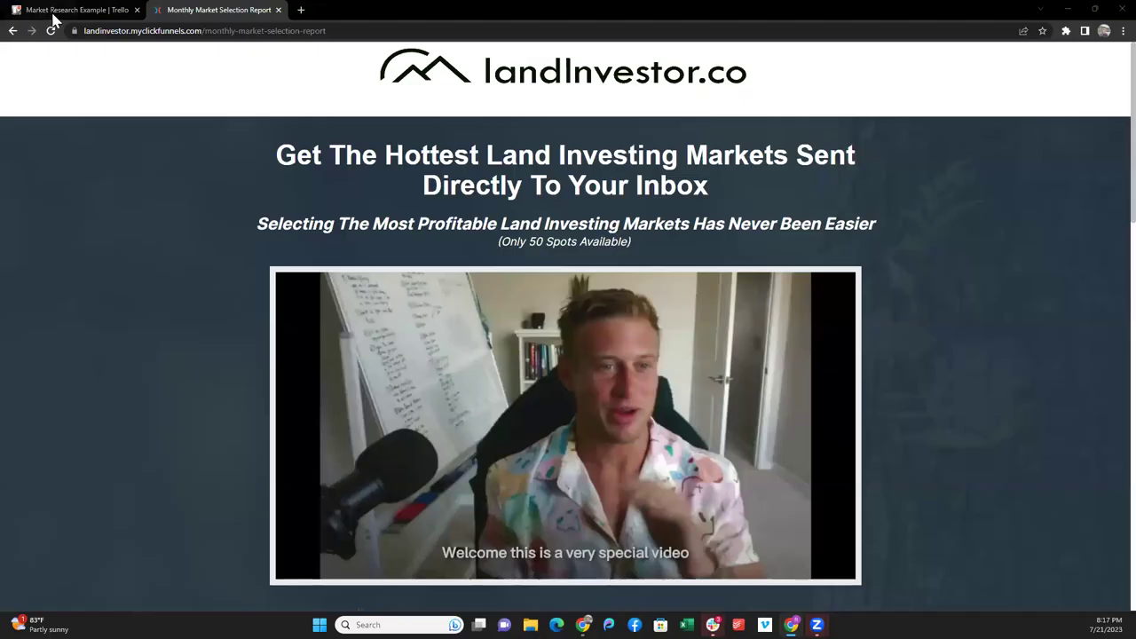
- Add a 'Houston County, GA' card to Trello's Market Research list and open its details
left_click(76, 10)
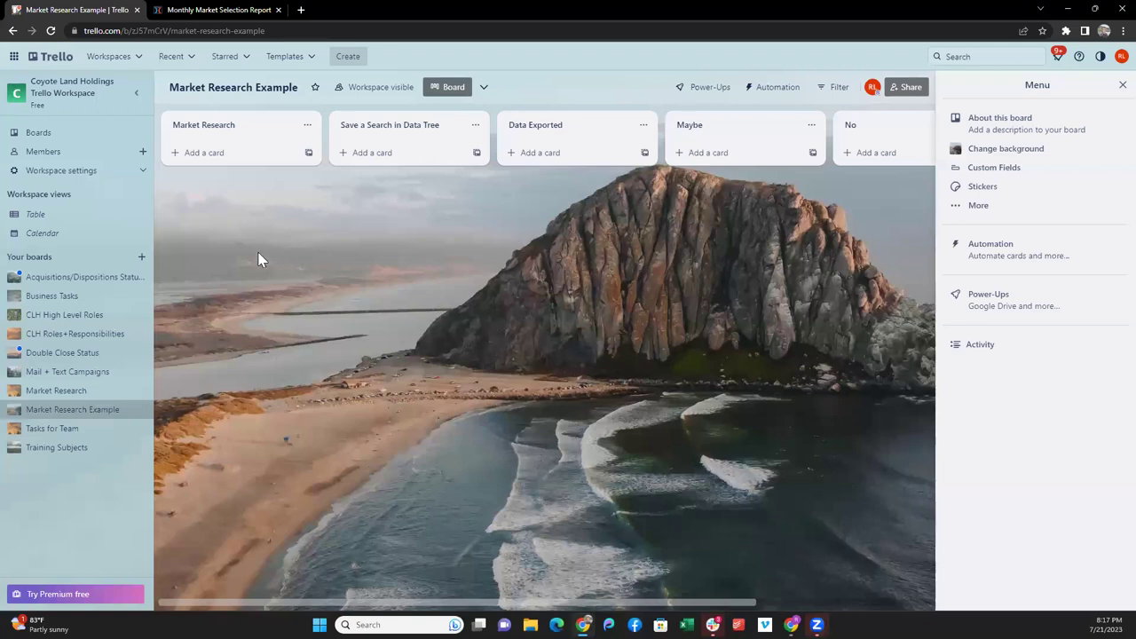
left_click(198, 156)
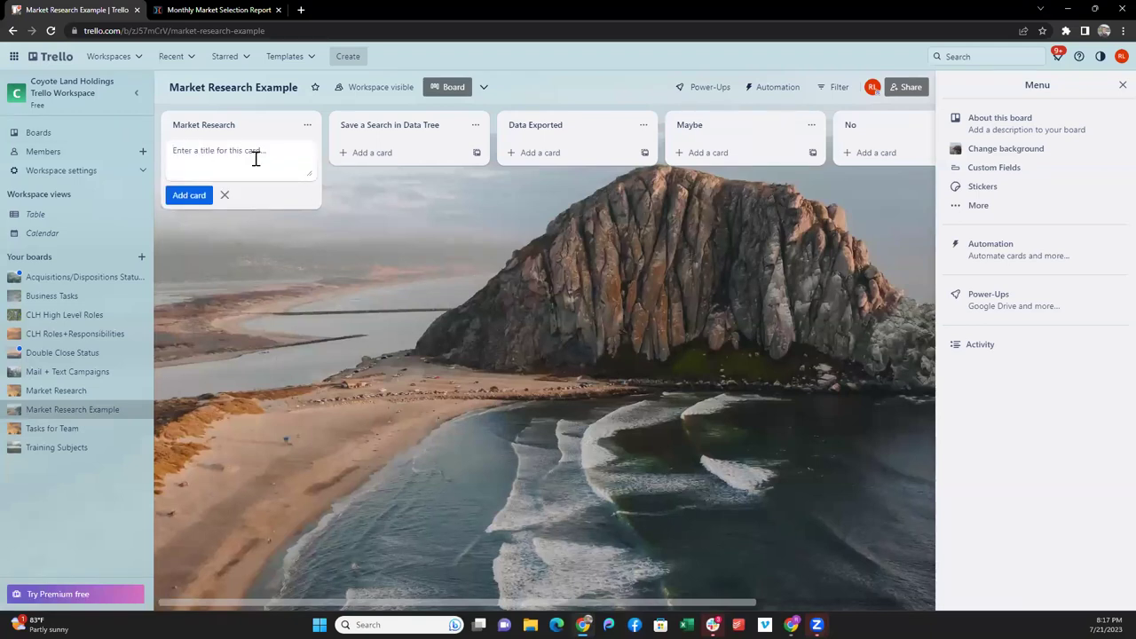
type("Houston County, GA")
key("Return")
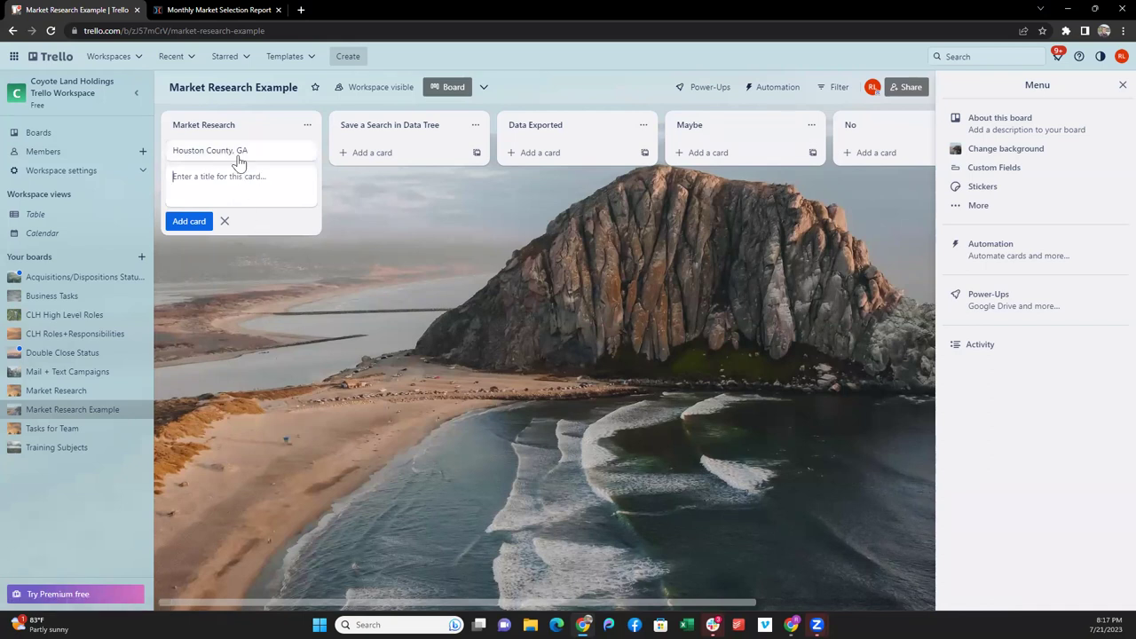
left_click(238, 154)
- Enter the card's Pending STR, 6mo STR and for-sale stats as its description, correct typos, and save
left_click(448, 276)
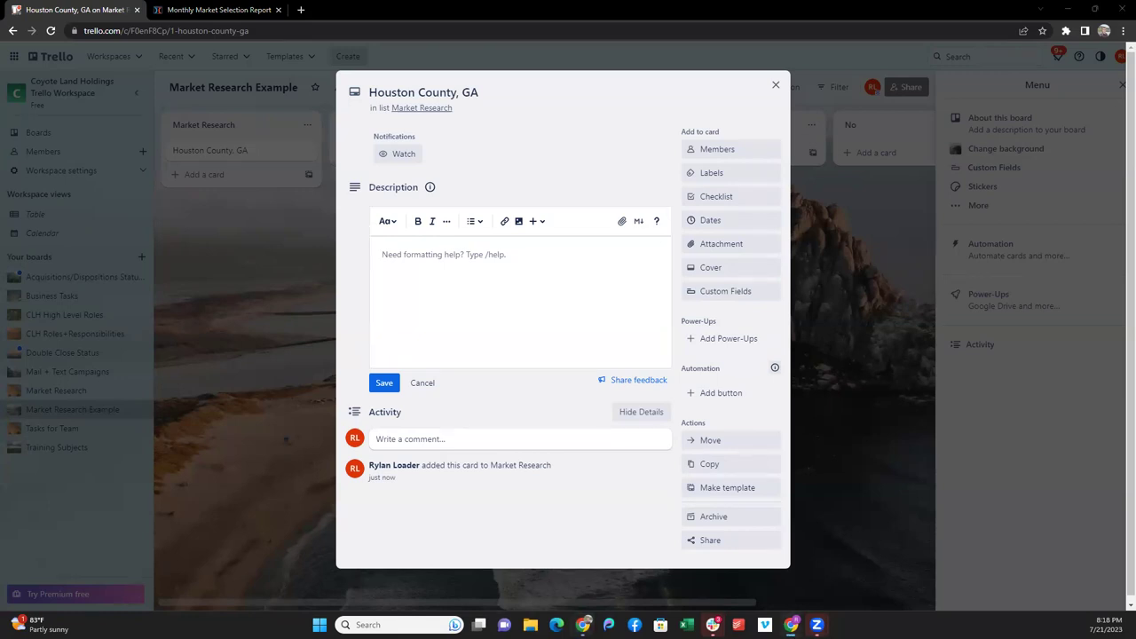
left_click(455, 269)
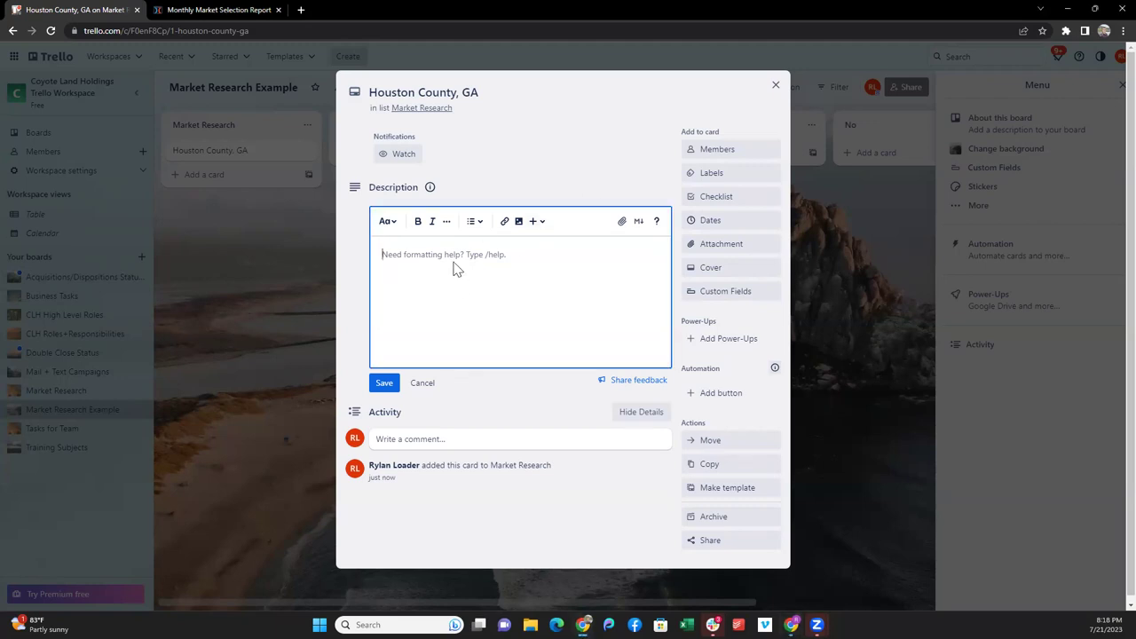
type("5-10 acres")
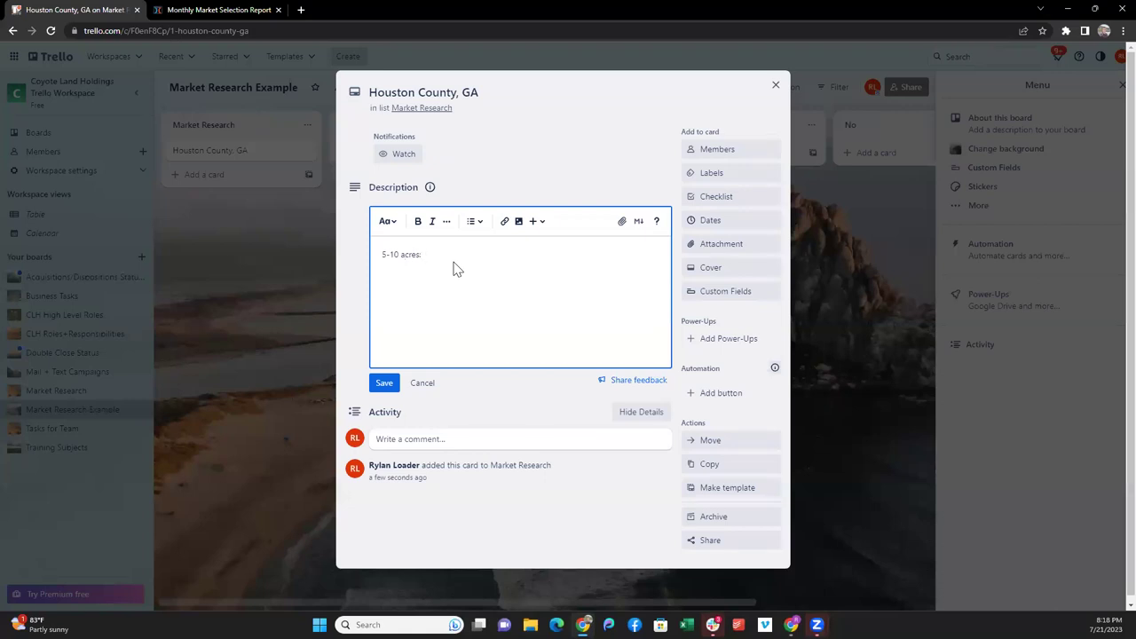
type(": 20% Pemnding")
key("BackSpace")
key("BackSpace")
key("BackSpace")
type("nding STR")
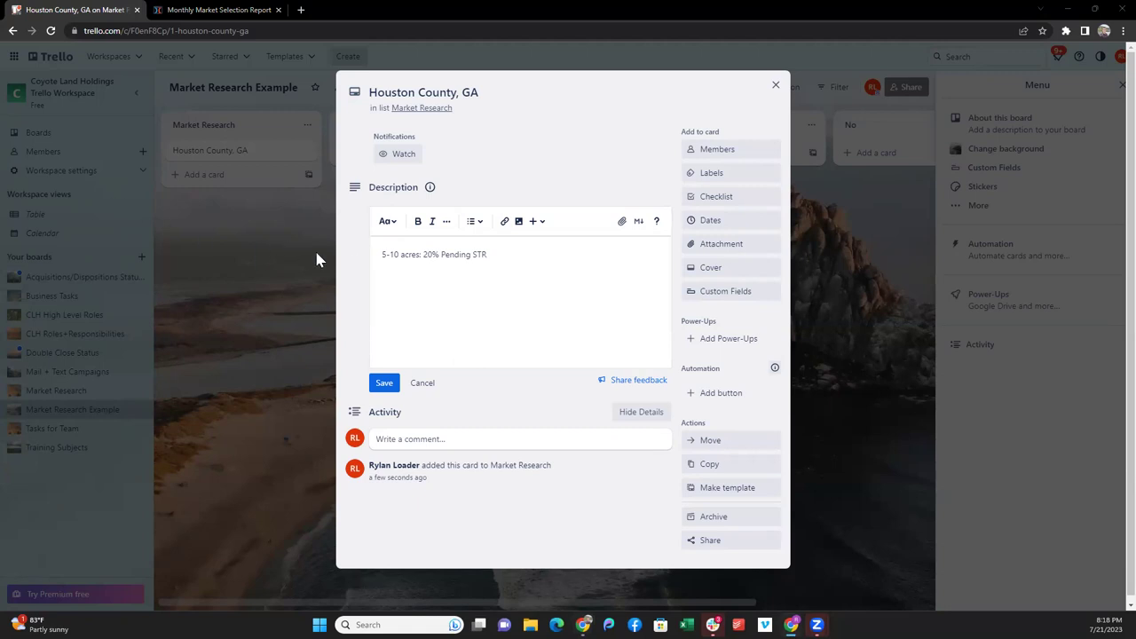
left_click(503, 254)
type(". 170%")
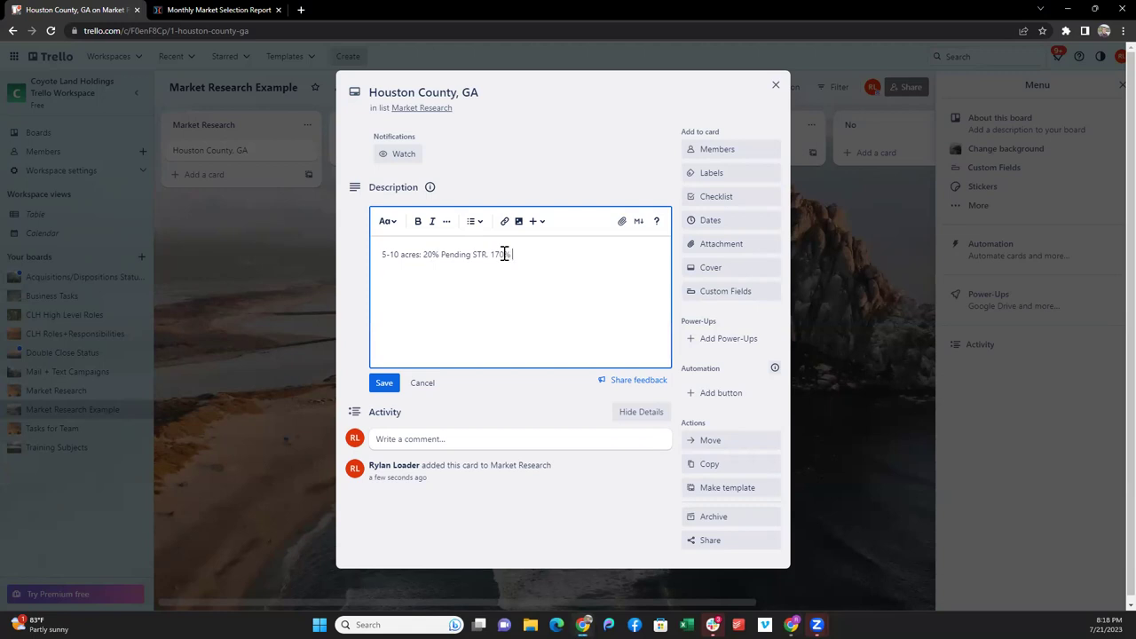
type(" 60m ")
type("mo")
type("ST")
type("R. ")
type("1")
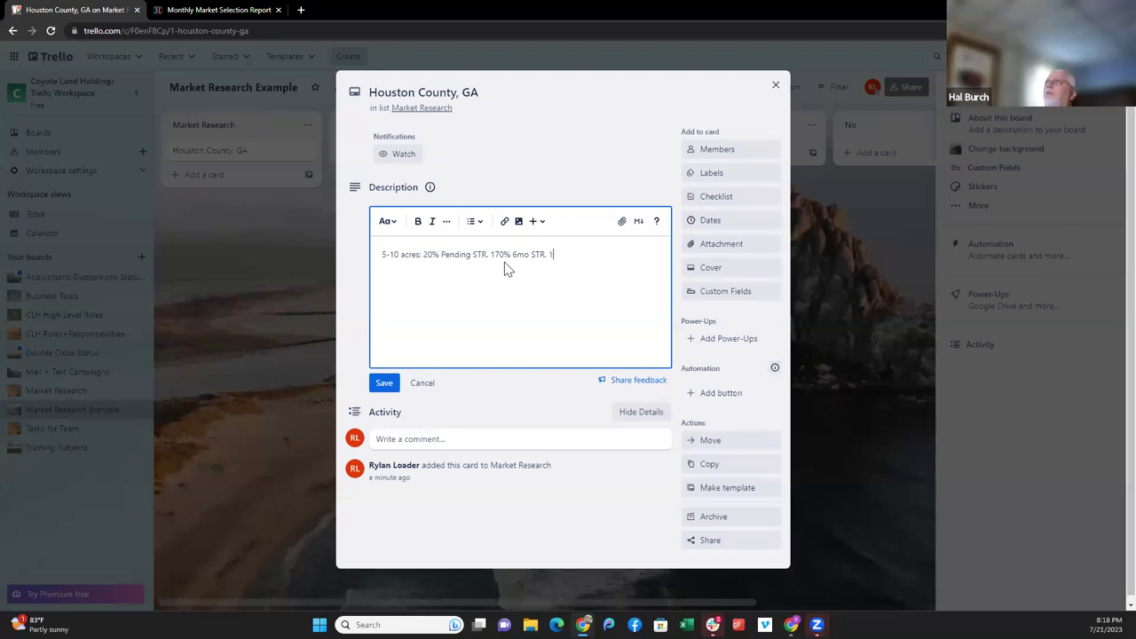
type("0 Currently For Sale")
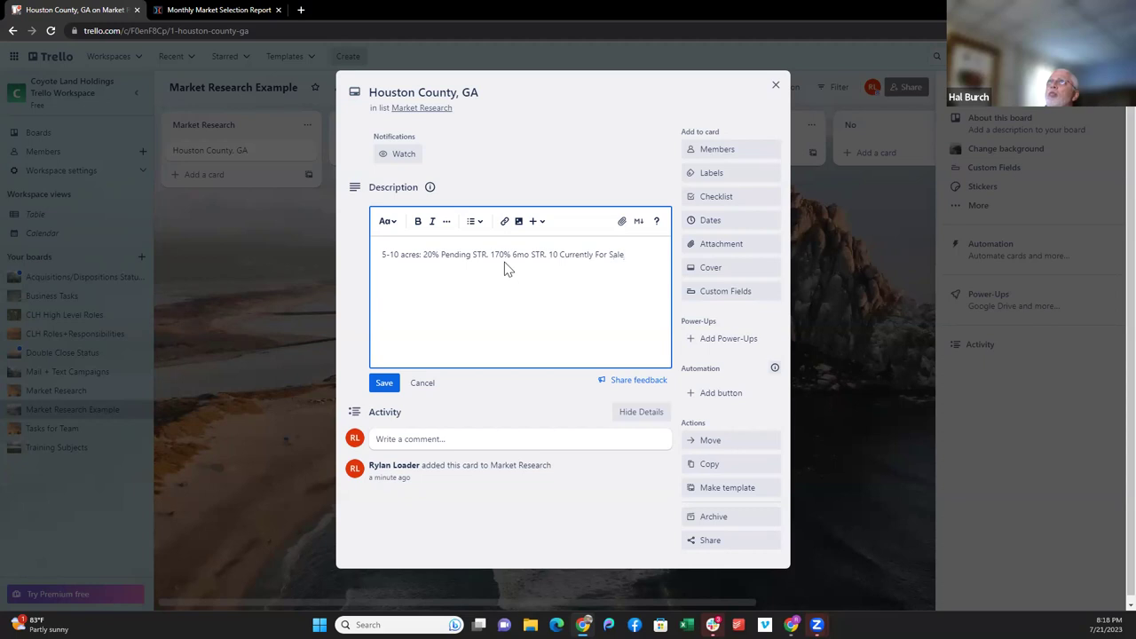
left_click(525, 256)
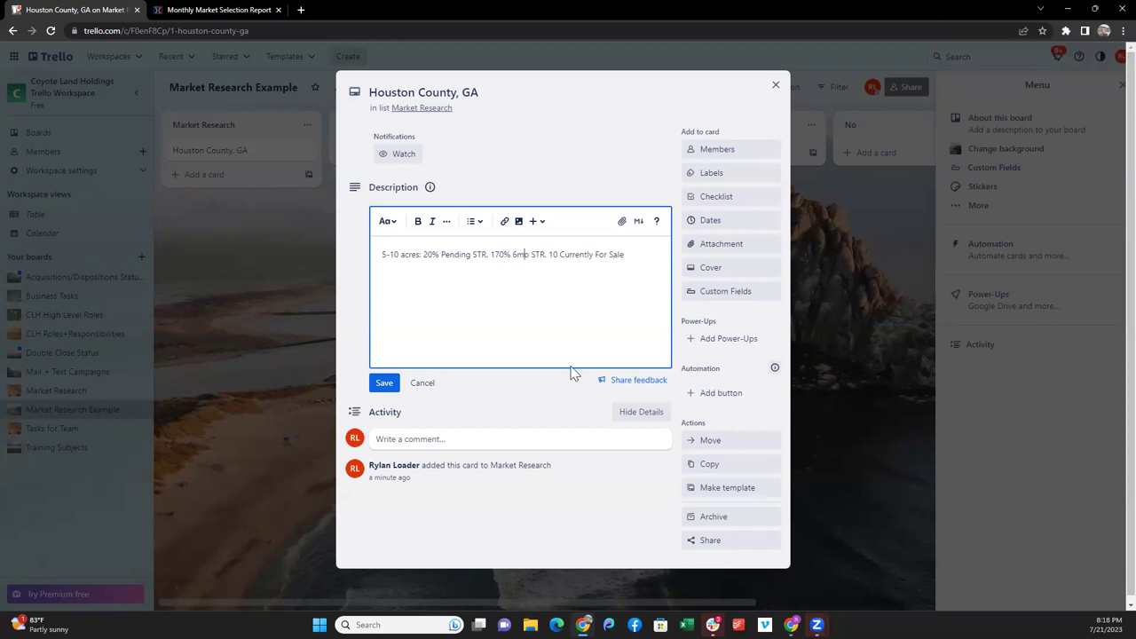
left_click(384, 383)
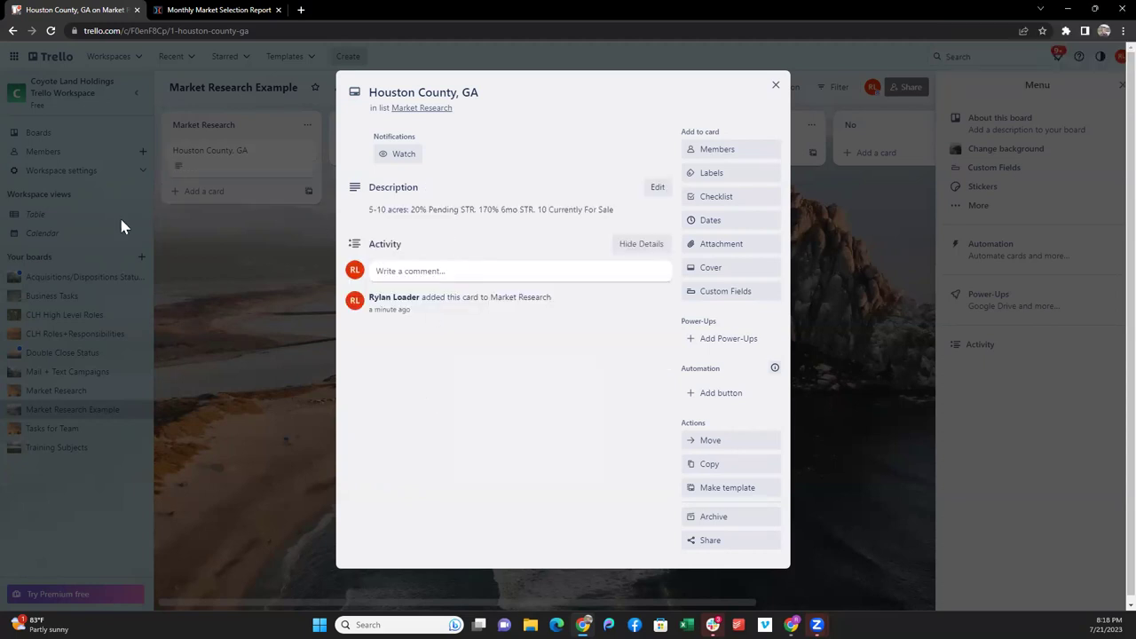
- Return to the maximized Tableau window and go back to the July LIA Monthly Market Analysis workbook
key("alt+Tab")
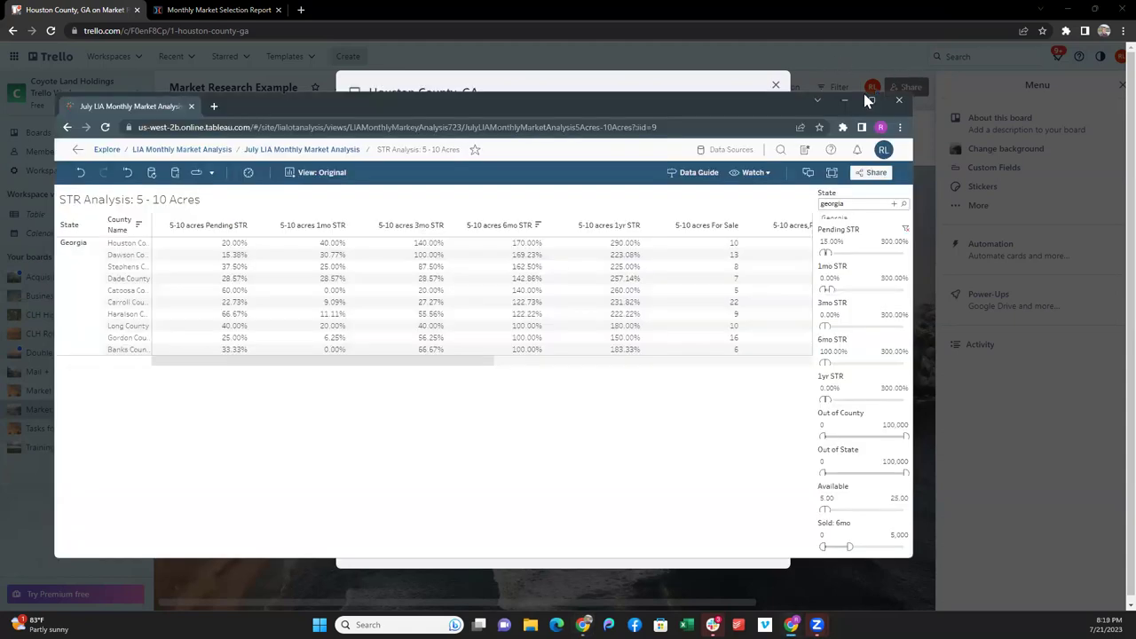
left_click(869, 99)
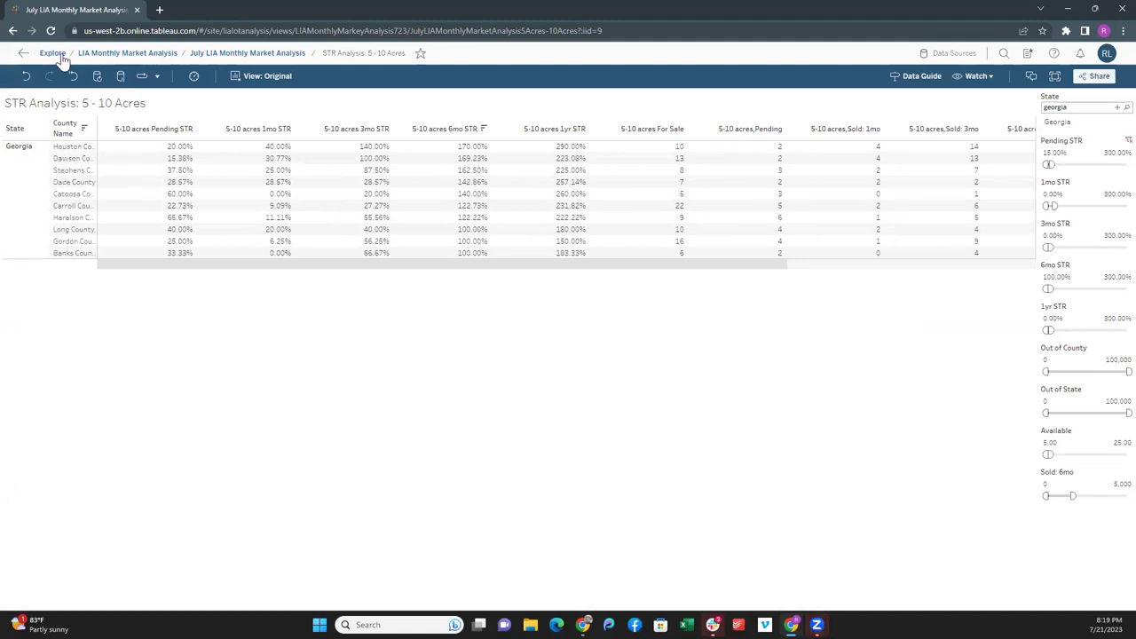
double_click(235, 10)
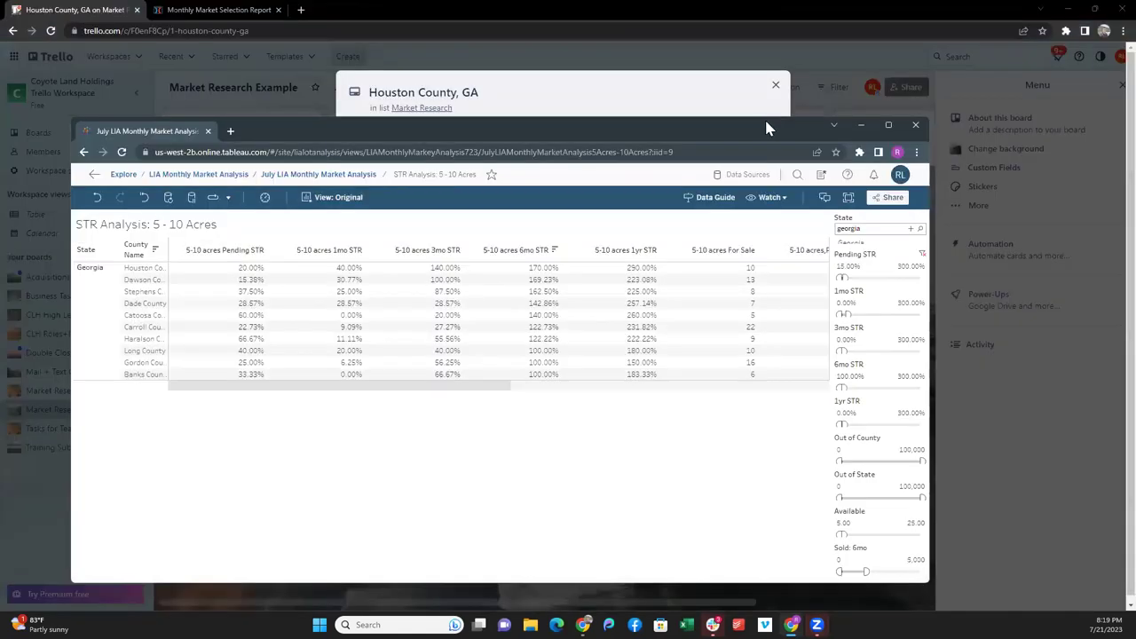
left_click(890, 129)
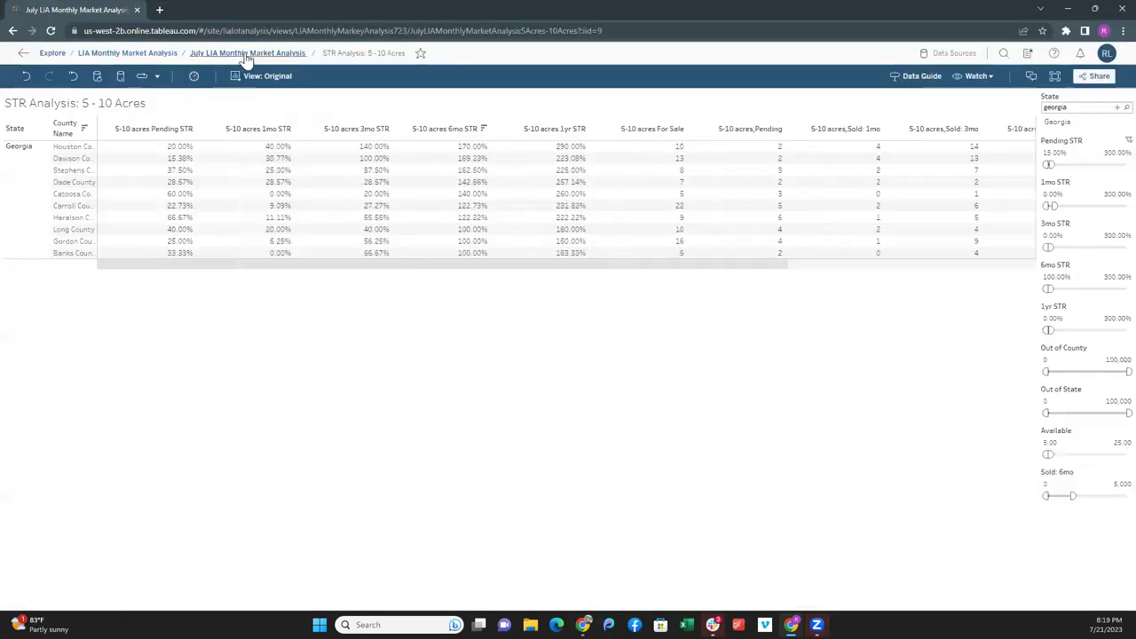
left_click(248, 54)
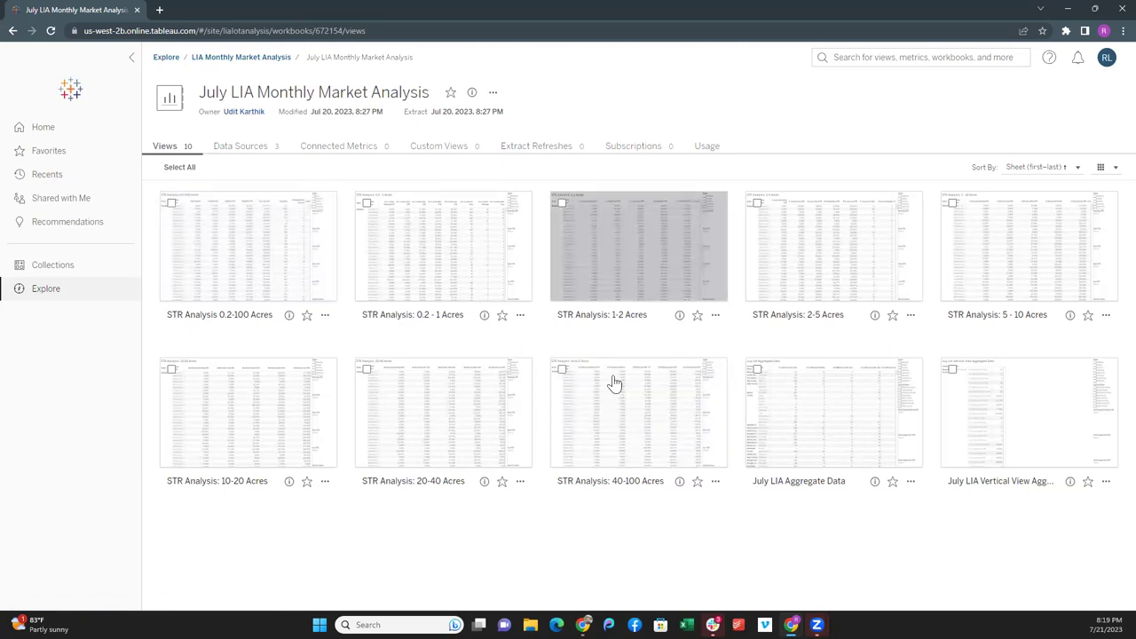
- Open the July LIA Vertical View Aggregate Data view
left_click(1006, 422)
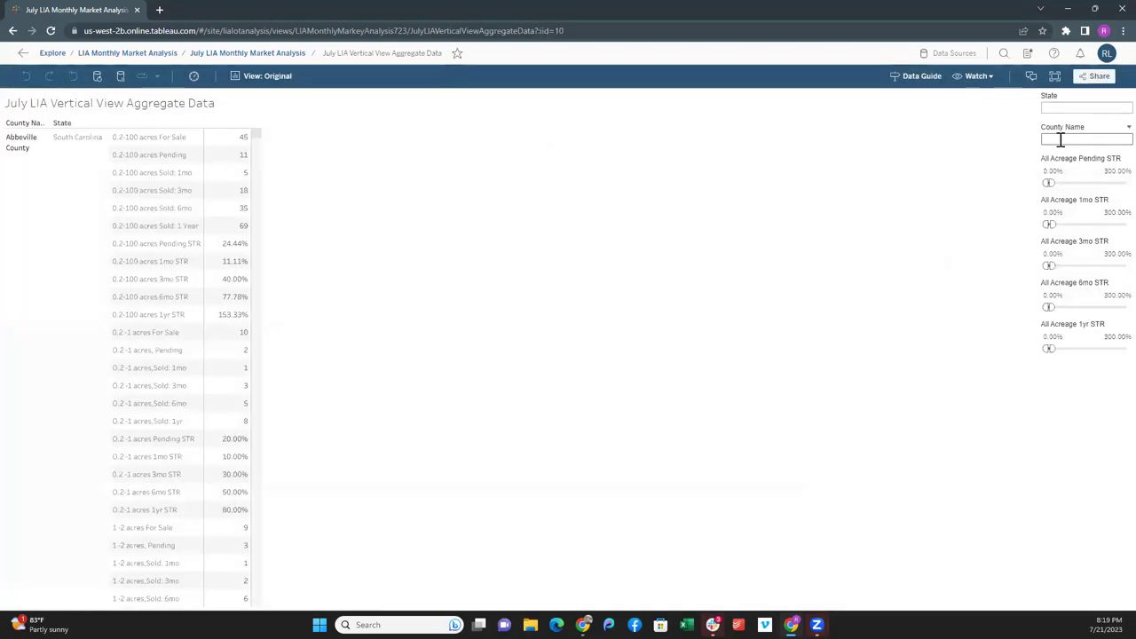
- Filter County Name to Houston County, showing Alabama's 140 for sale on 0.2-100 acres
type("houston")
left_click(1051, 152)
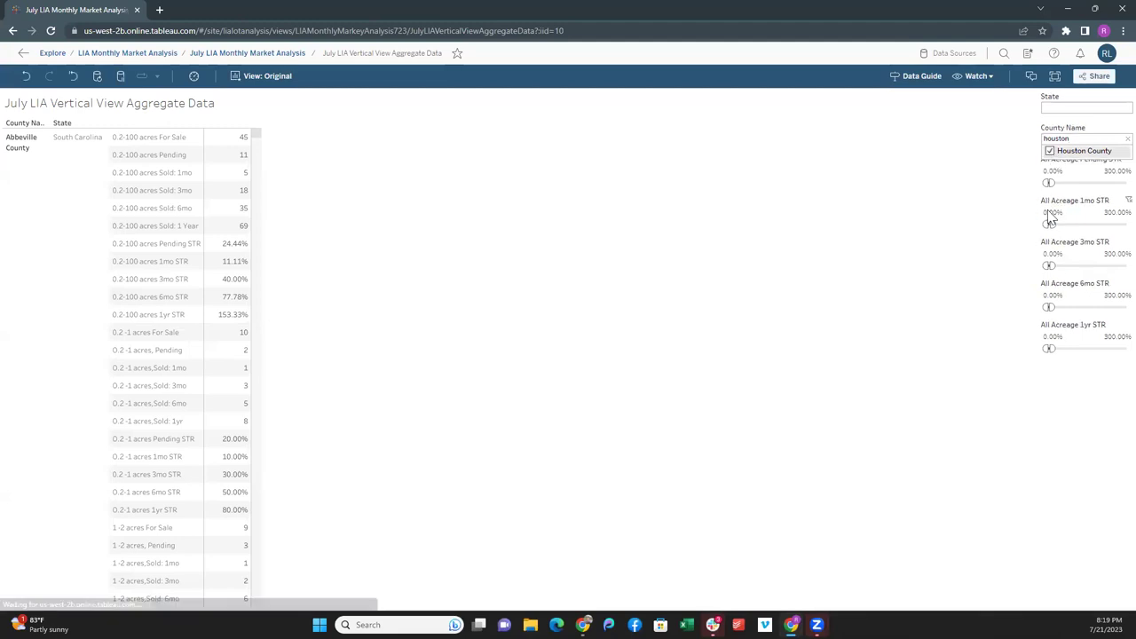
scroll(162, 284, "down", 5)
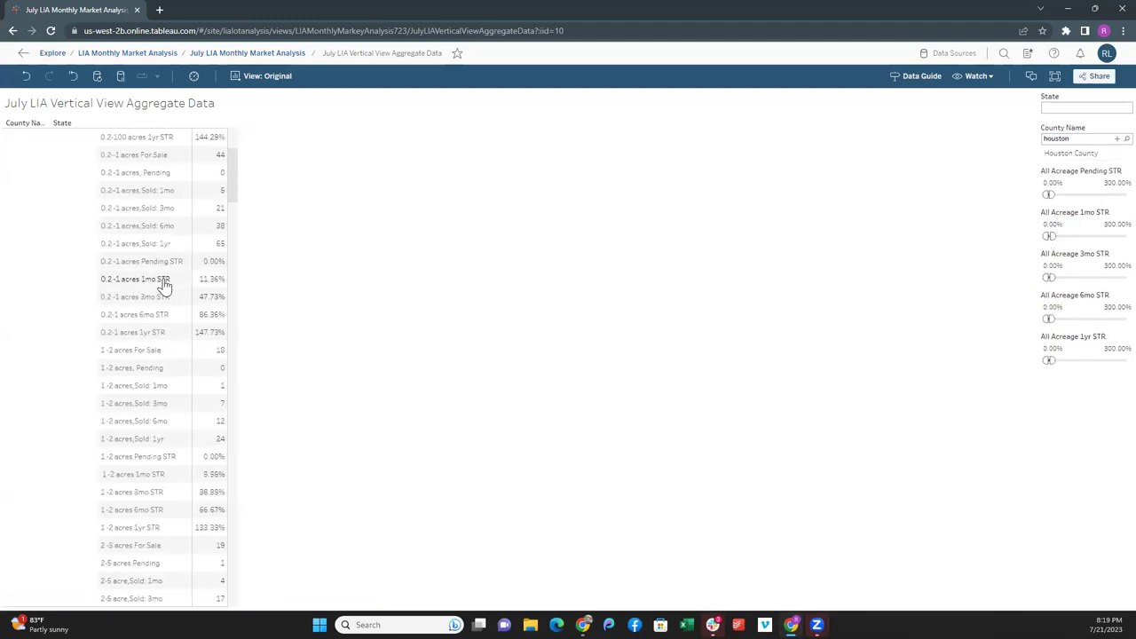
scroll(148, 257, "down", 6)
scroll(149, 266, "down", 14)
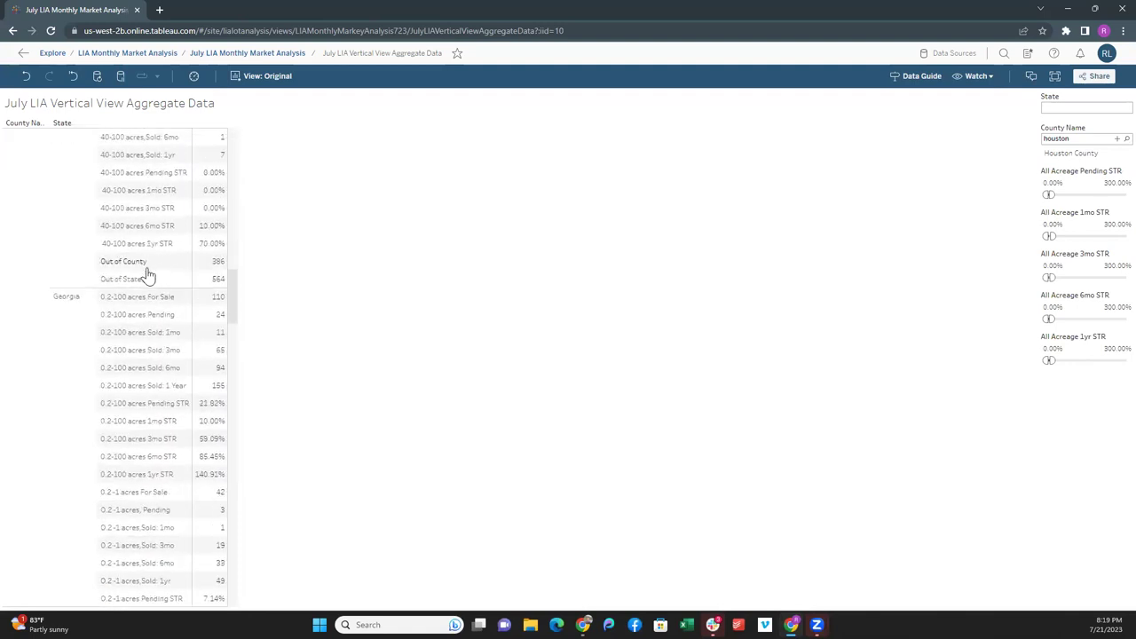
scroll(148, 280, "up", 20)
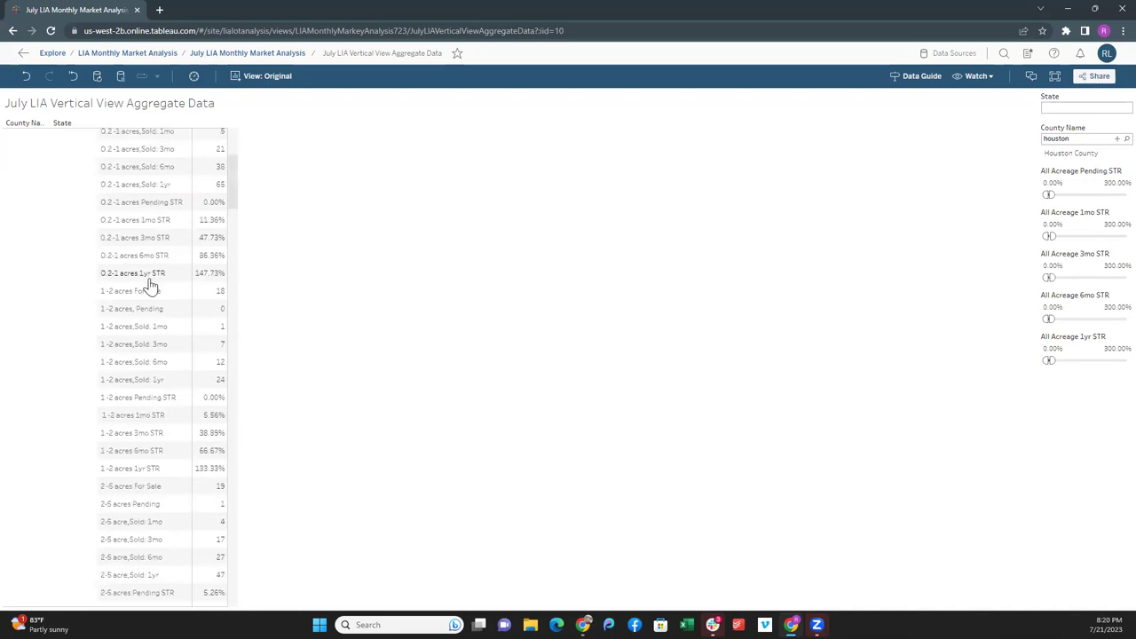
scroll(149, 284, "up", 6)
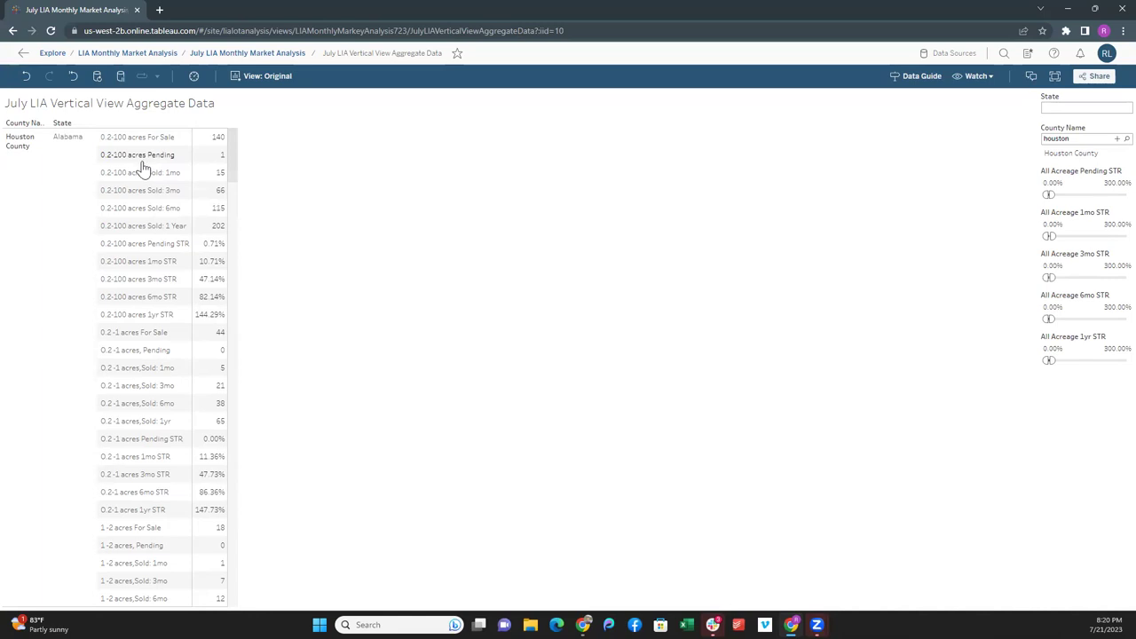
scroll(142, 168, "down", 1)
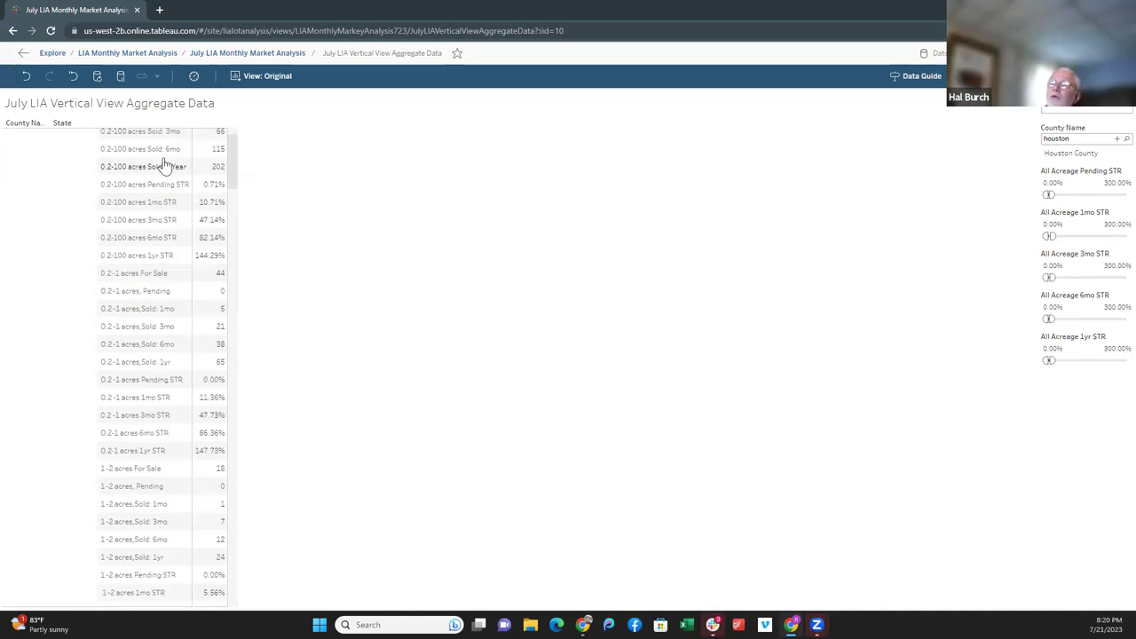
scroll(105, 170, "up", 1)
type("n")
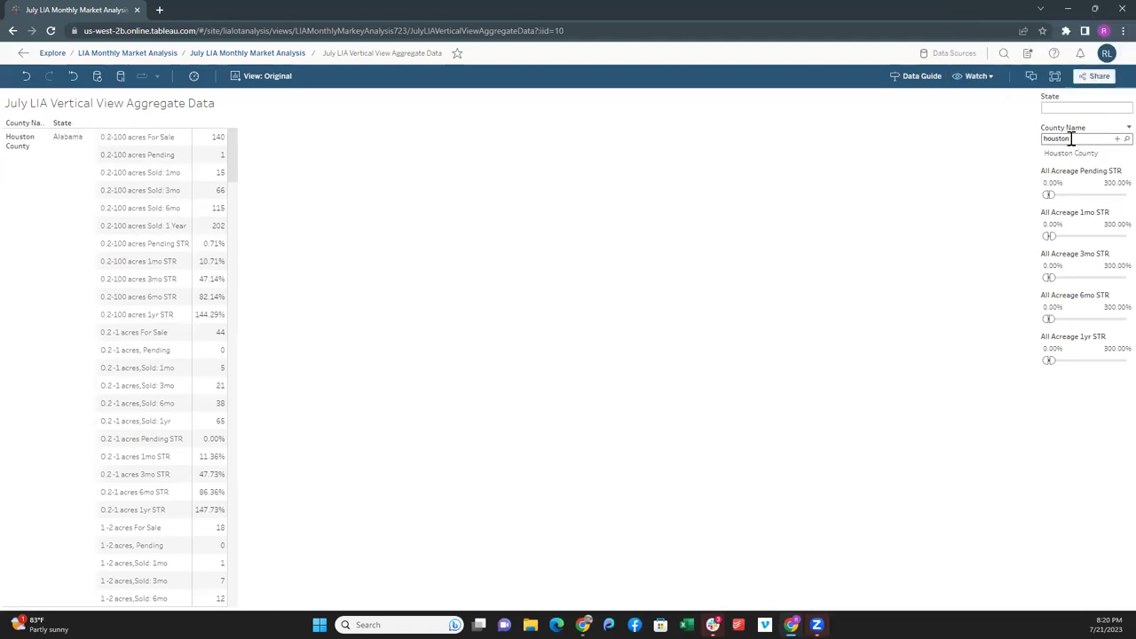
scroll(83, 219, "down", 2)
scroll(88, 213, "up", 2)
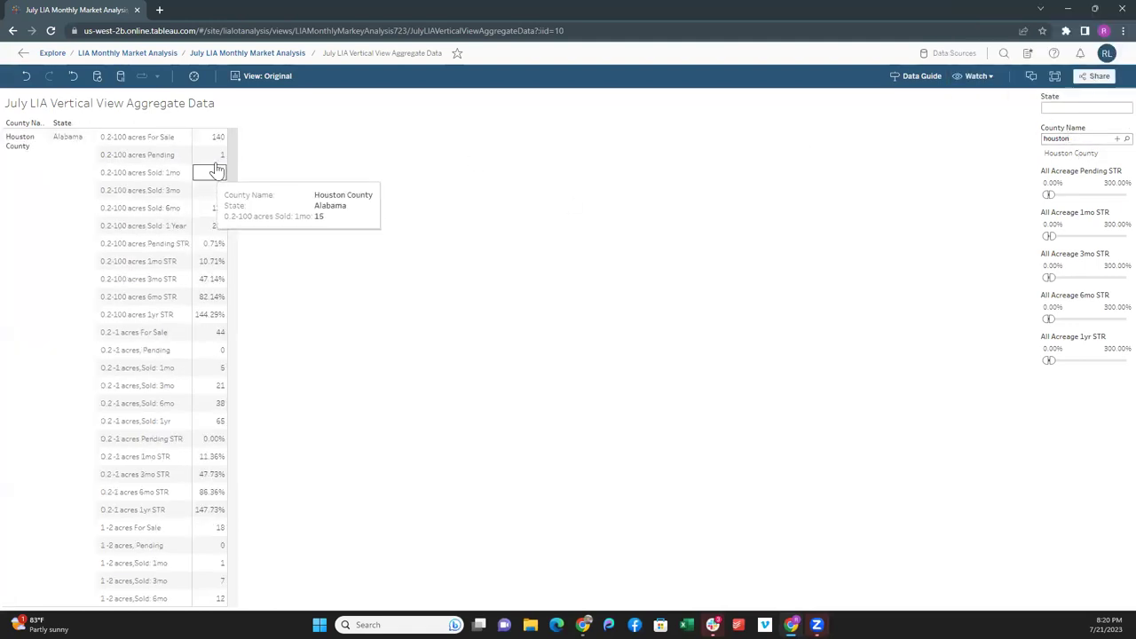
- Check Houston County, Georgia's figures: 110 for sale on 0.2-100 acres, 85.45% 6mo STR, 42 on 0.2-1 acres
left_click_drag(237, 156, 215, 306)
mouse_move(211, 192)
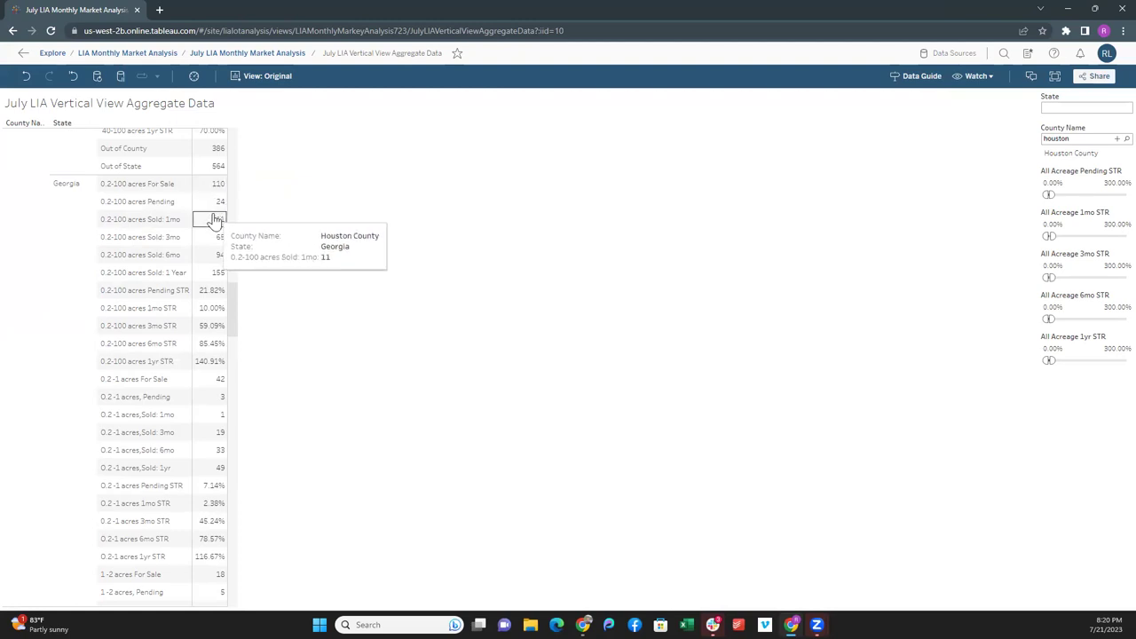
mouse_move(221, 238)
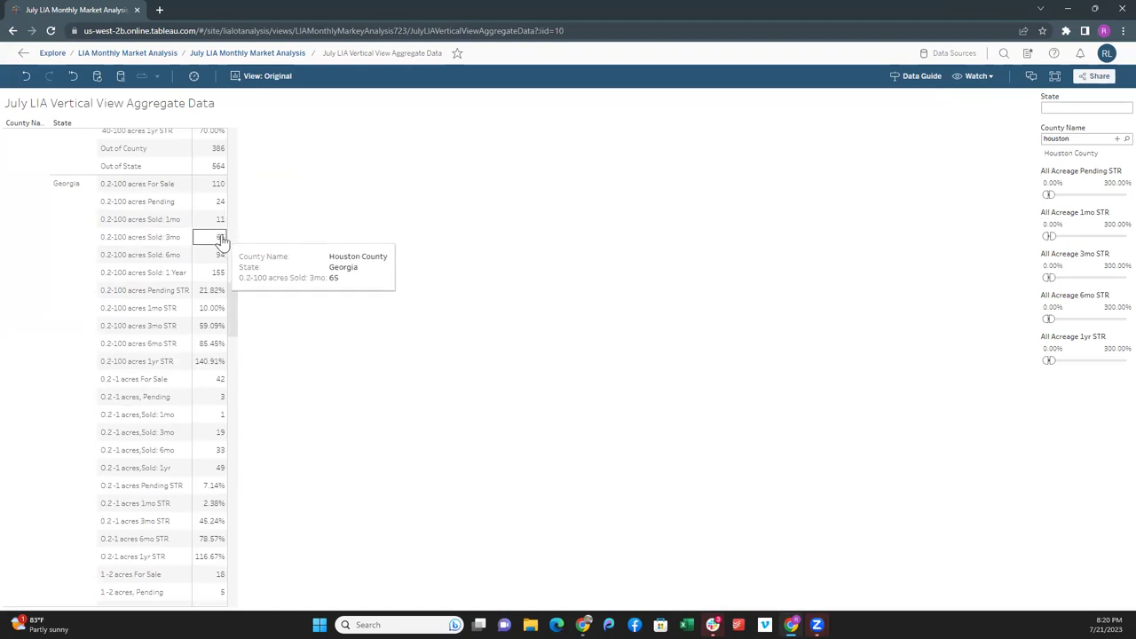
mouse_move(211, 257)
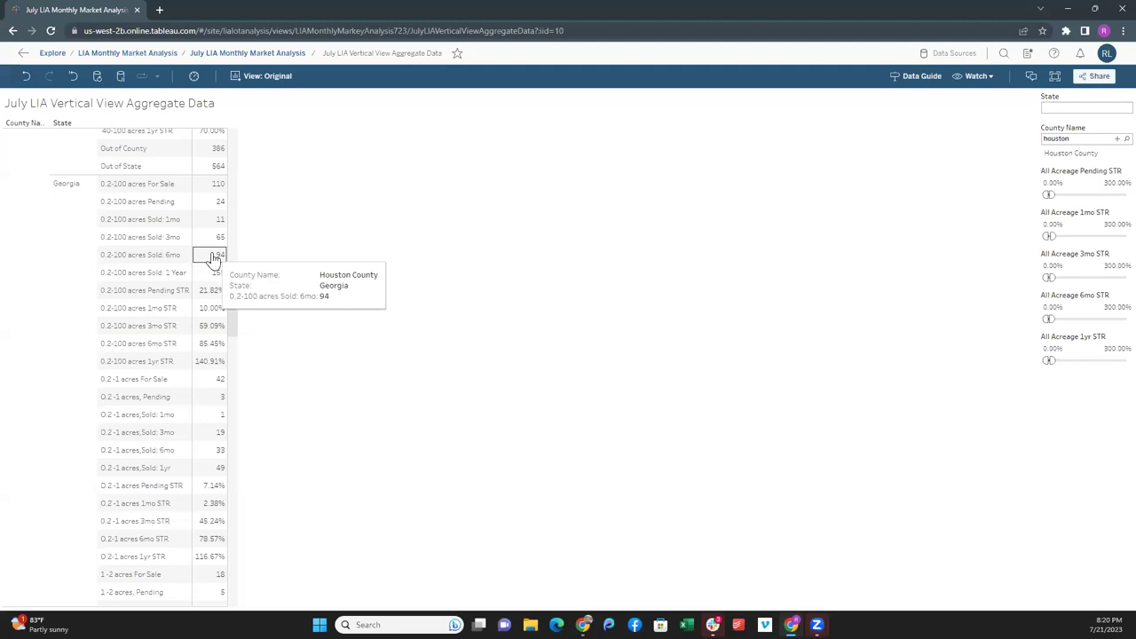
mouse_move(213, 277)
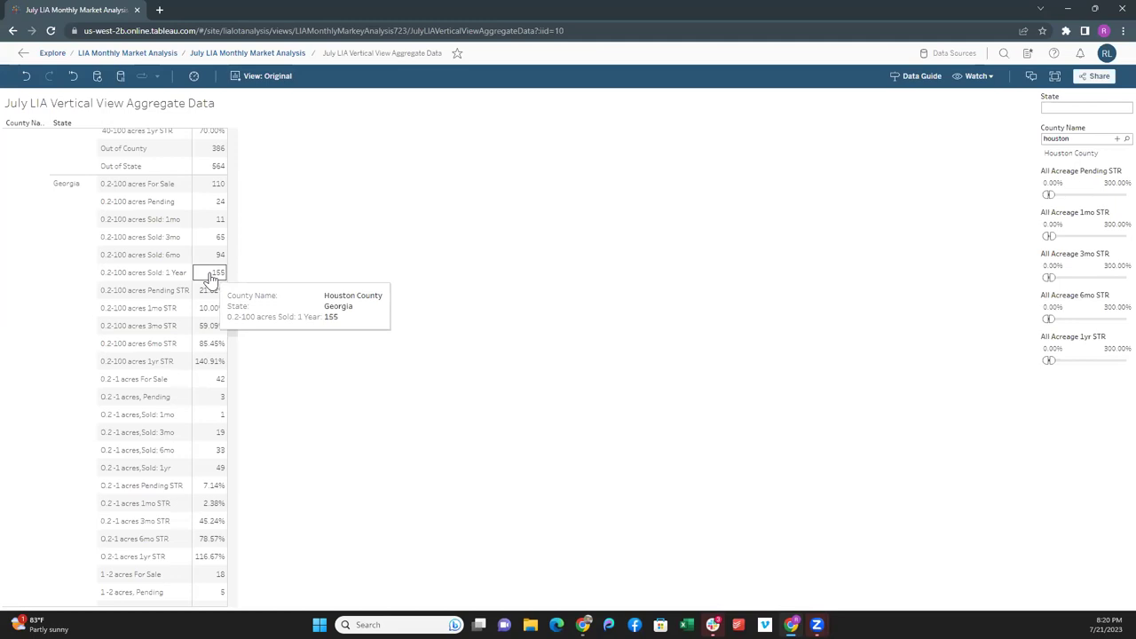
mouse_move(203, 350)
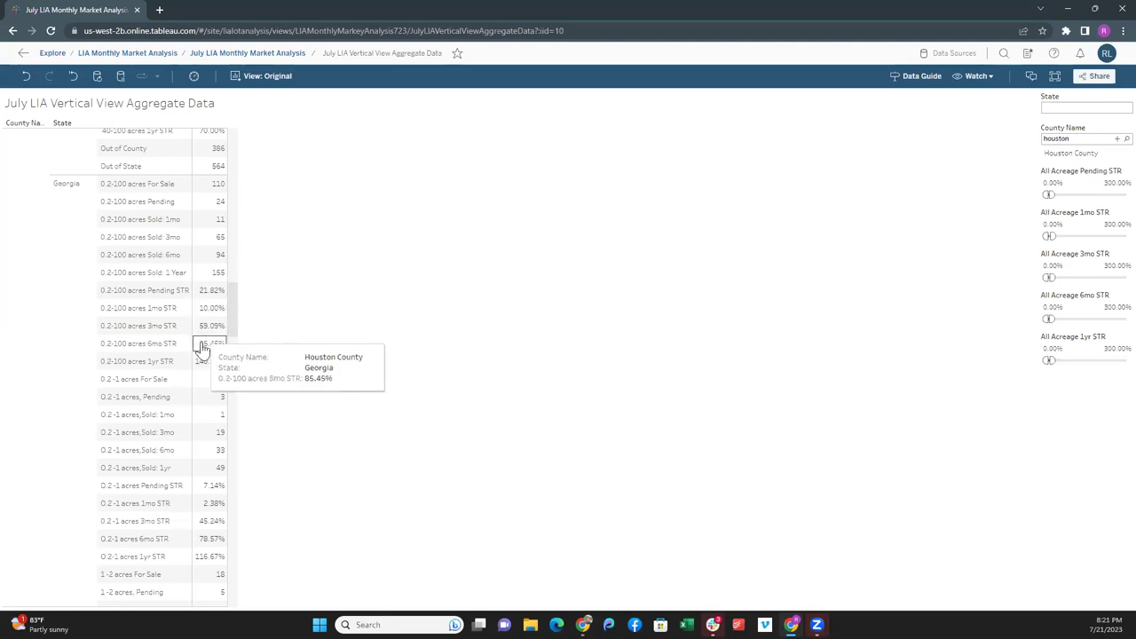
mouse_move(217, 382)
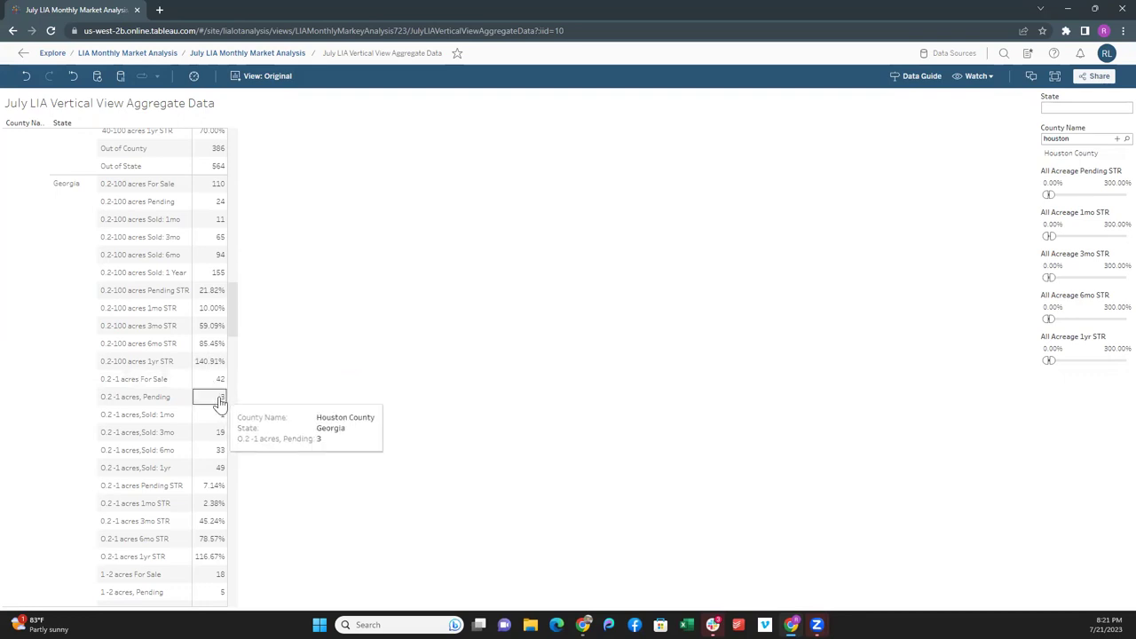
mouse_move(218, 426)
mouse_move(213, 457)
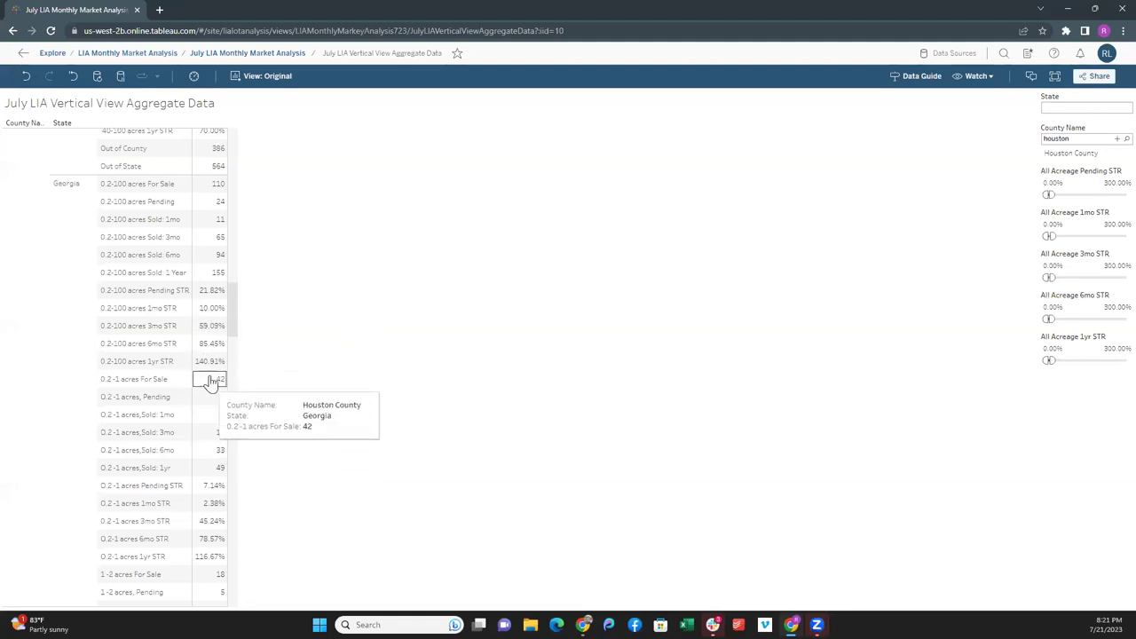
- Review Houston County, GA's 0.2-100 acre rows (24 pending, 155 sold in 1 year), then shrink the Tableau window
scroll(195, 360, "down", 3)
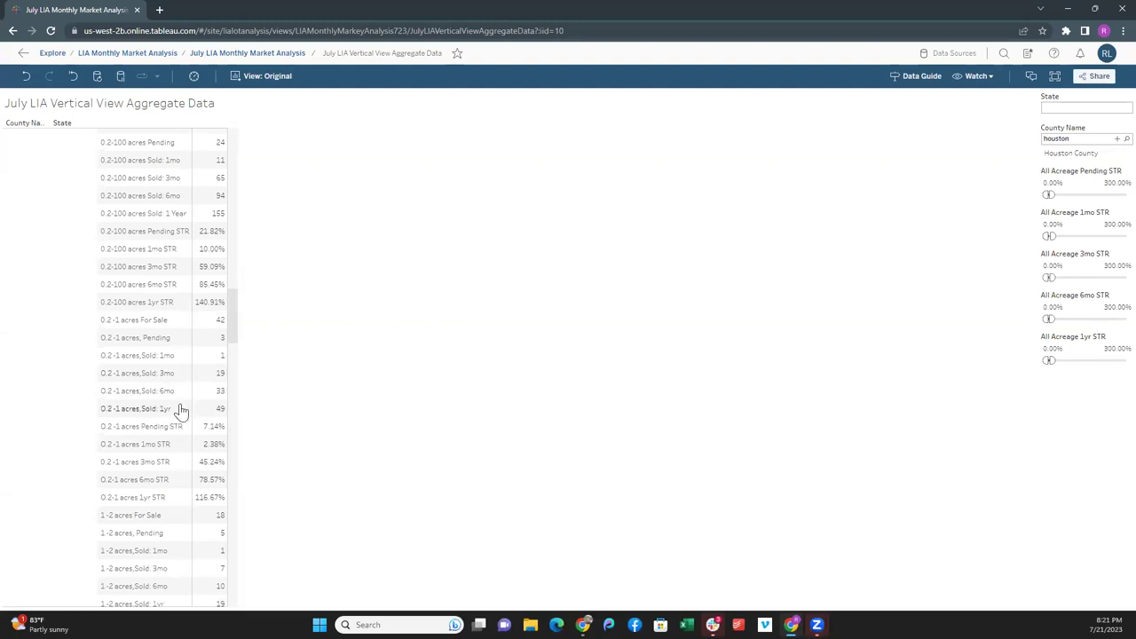
scroll(180, 411, "down", 6)
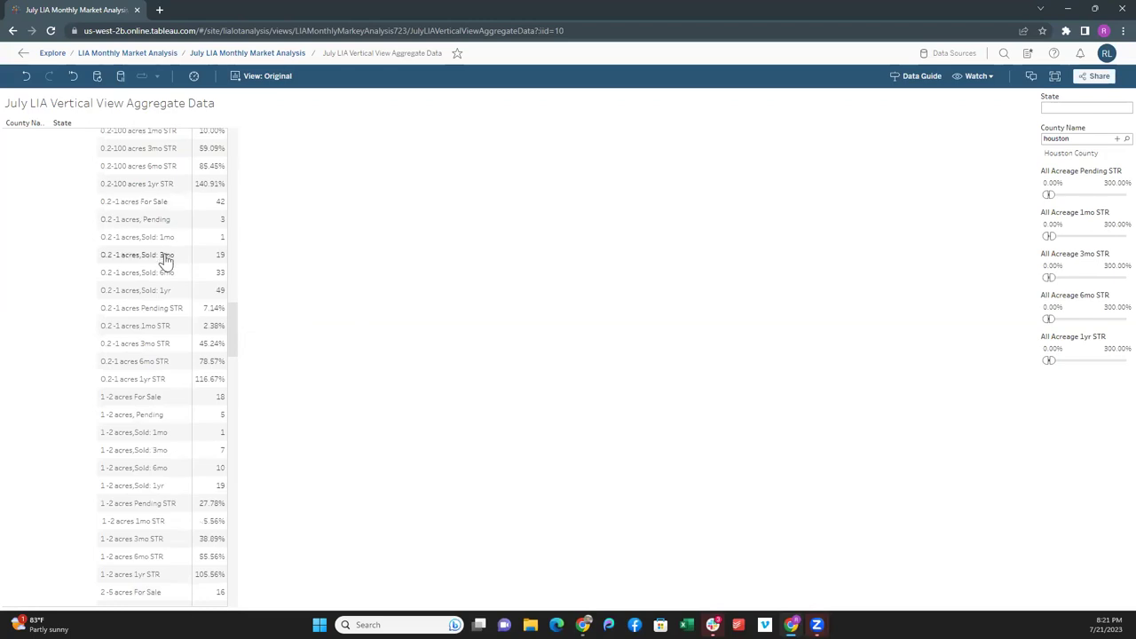
scroll(163, 260, "down", 5)
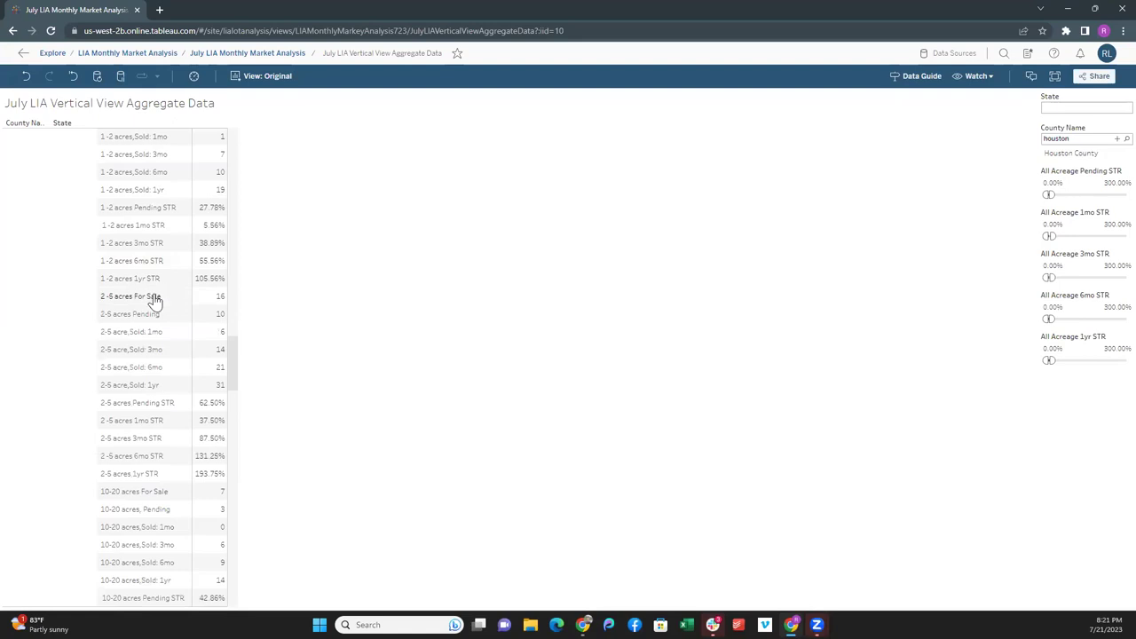
scroll(153, 300, "down", 1)
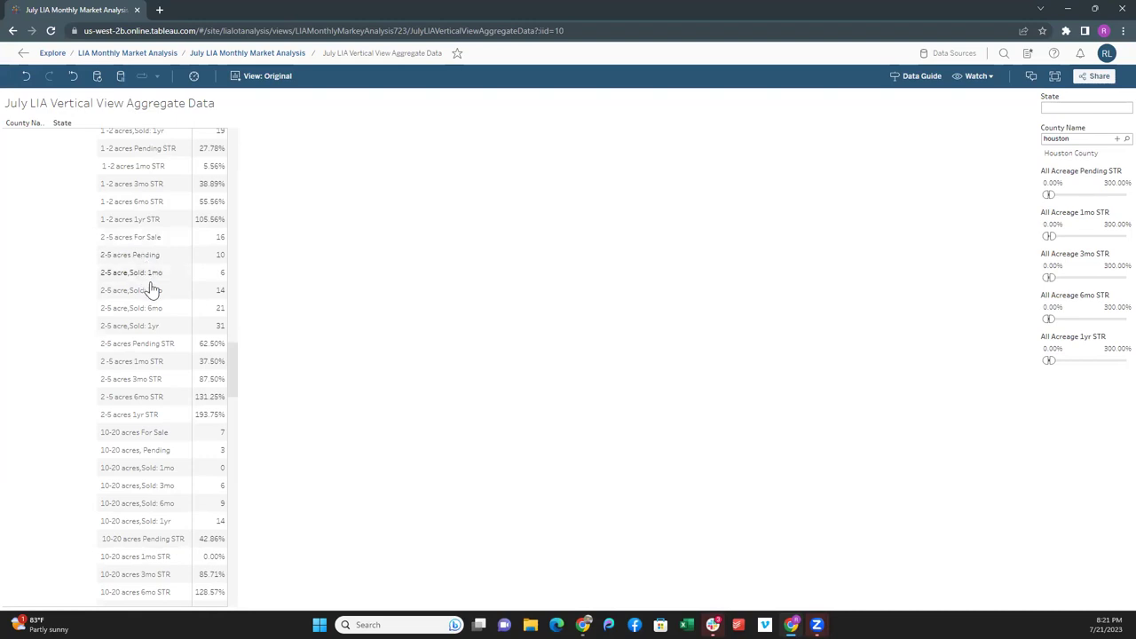
scroll(159, 303, "down", 5)
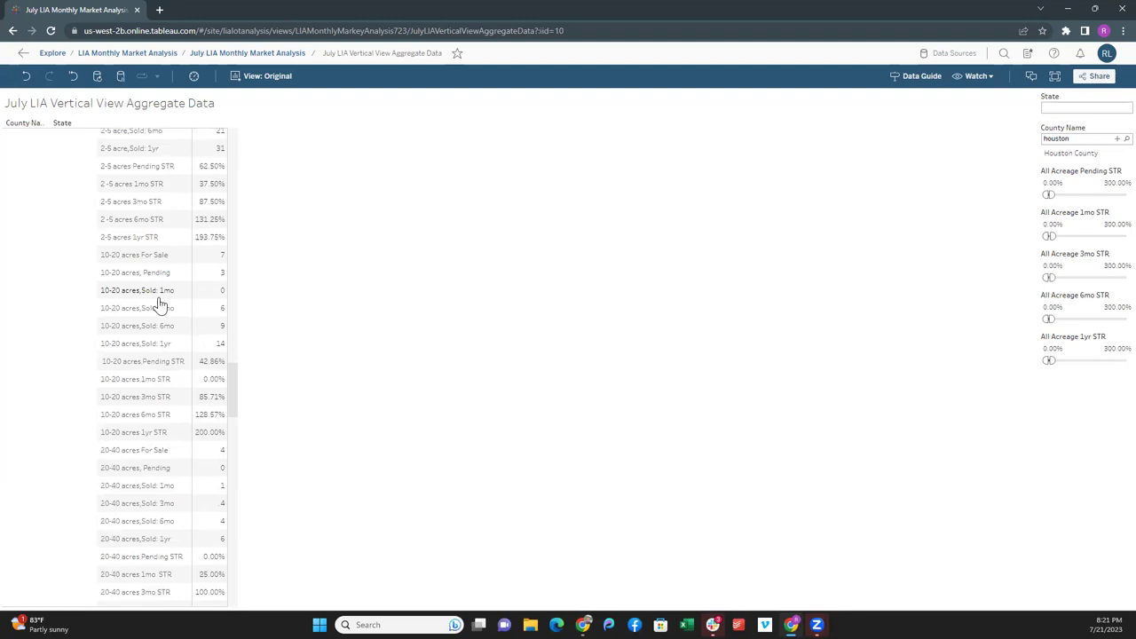
scroll(159, 306, "up", 15)
scroll(159, 312, "up", 4)
scroll(160, 317, "down", 4)
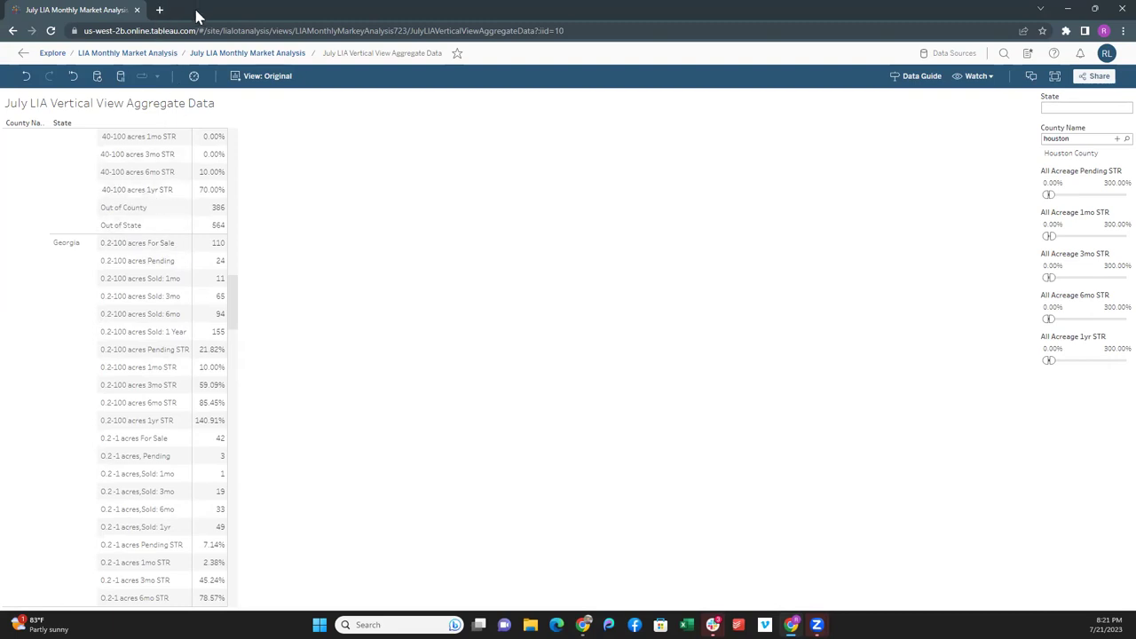
left_click_drag(197, 16, 271, 59)
- Append 'Strong Overall STR in this county. Research further in redfin' to the Houston County, GA card description and save
key("alt+Tab")
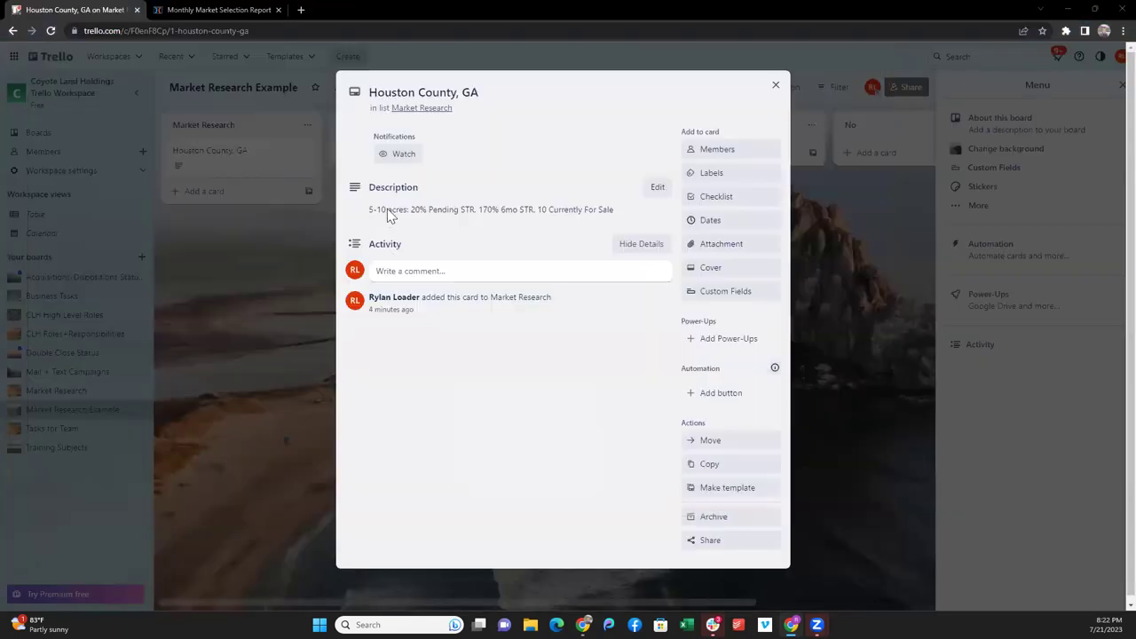
left_click(621, 213)
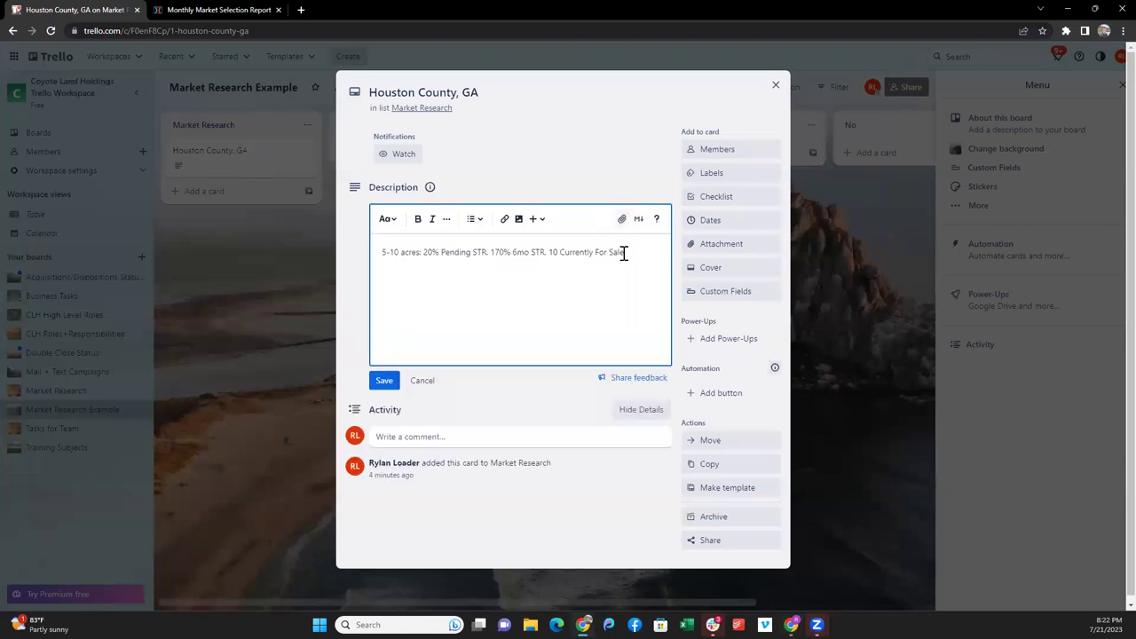
key("Escape")
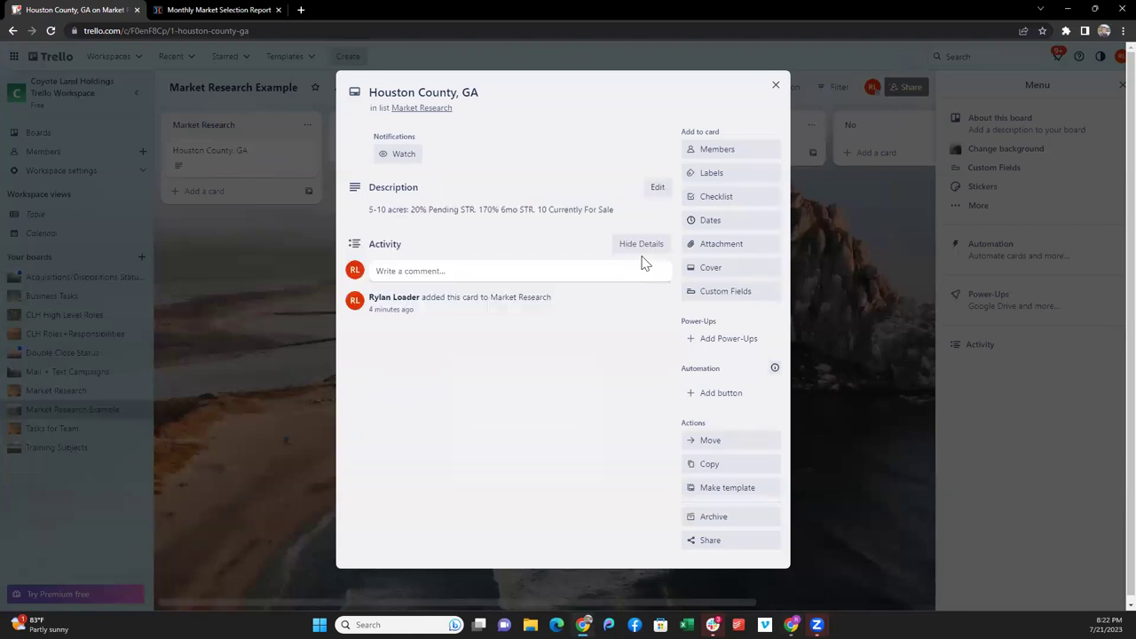
left_click(639, 213)
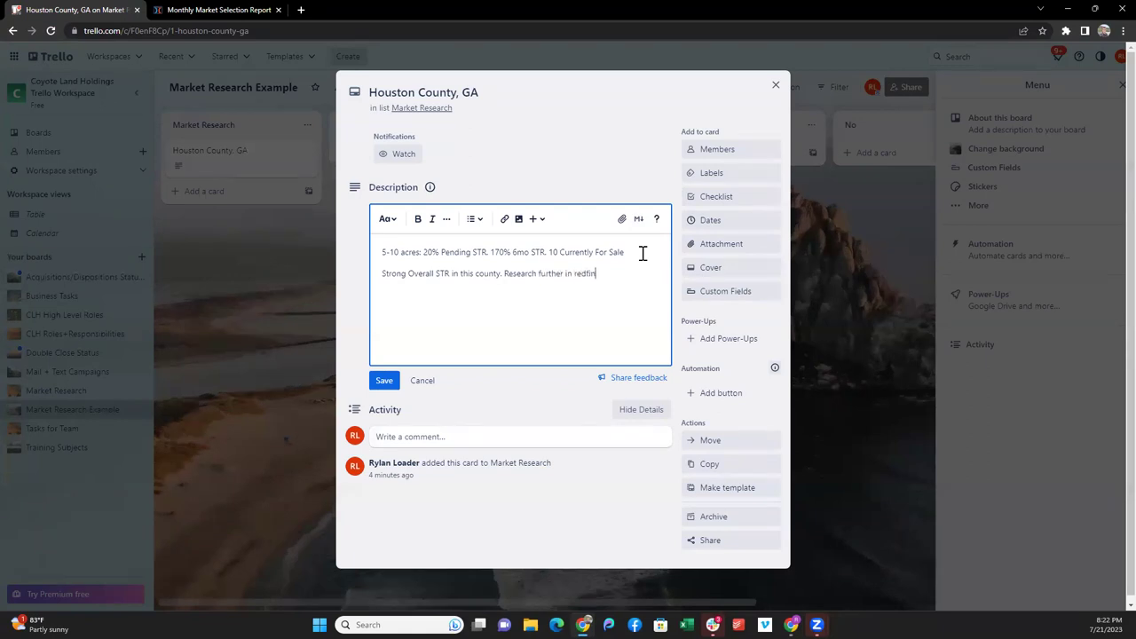
left_click(384, 379)
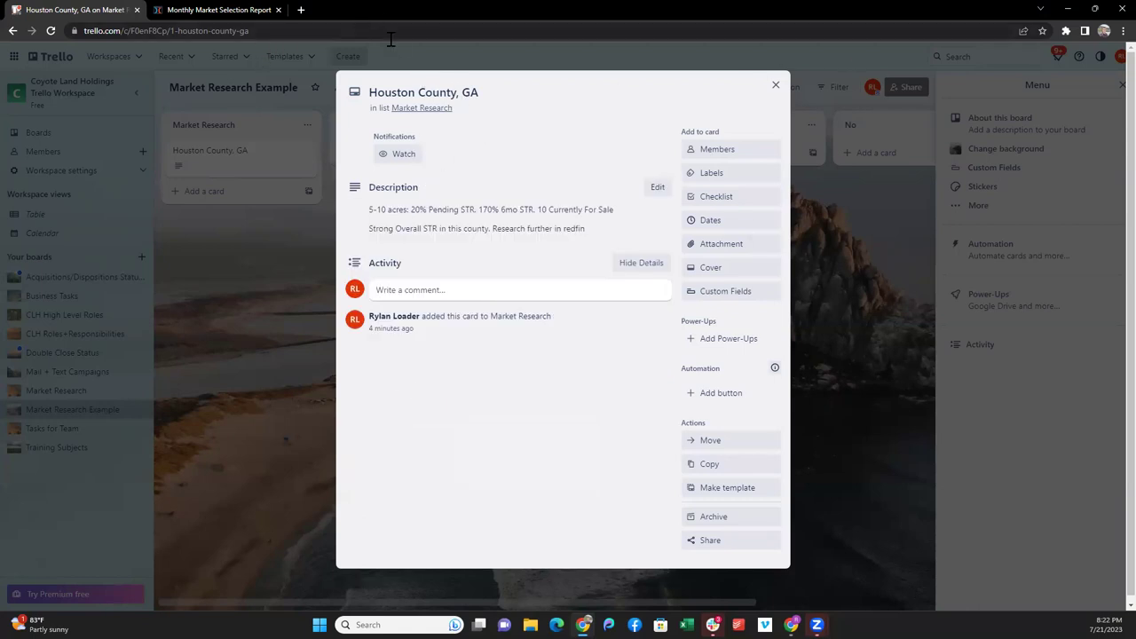
- Go to redfin.com in a new Chrome tab and begin a location search
left_click(300, 10)
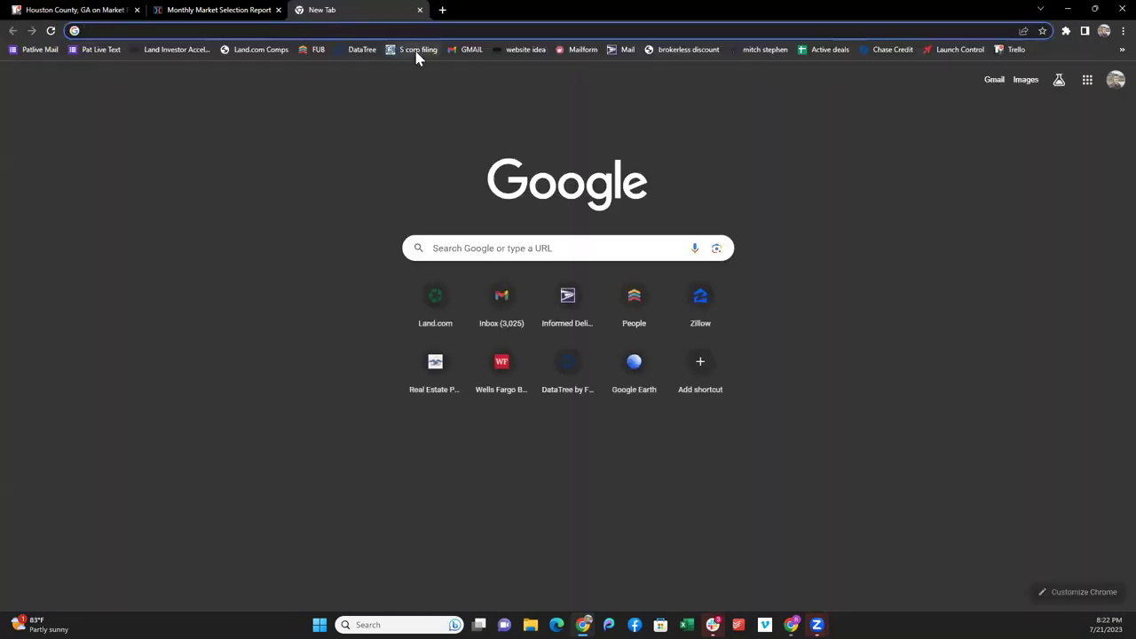
type("r3ed")
key("BackSpace")
key("BackSpace")
key("BackSpace")
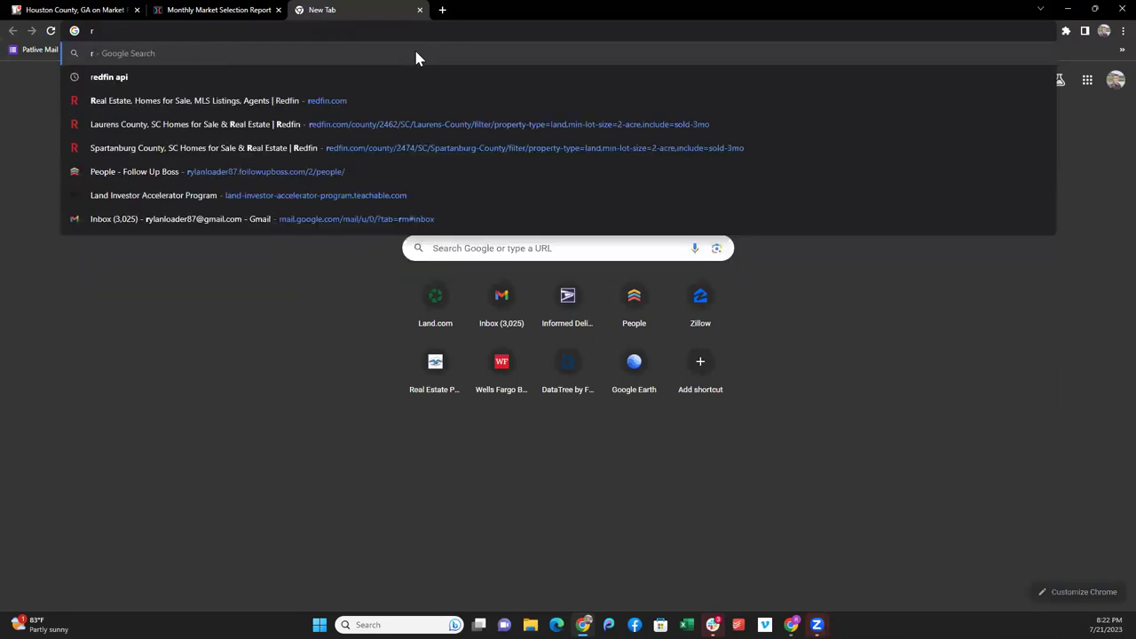
type("ed")
key("Return")
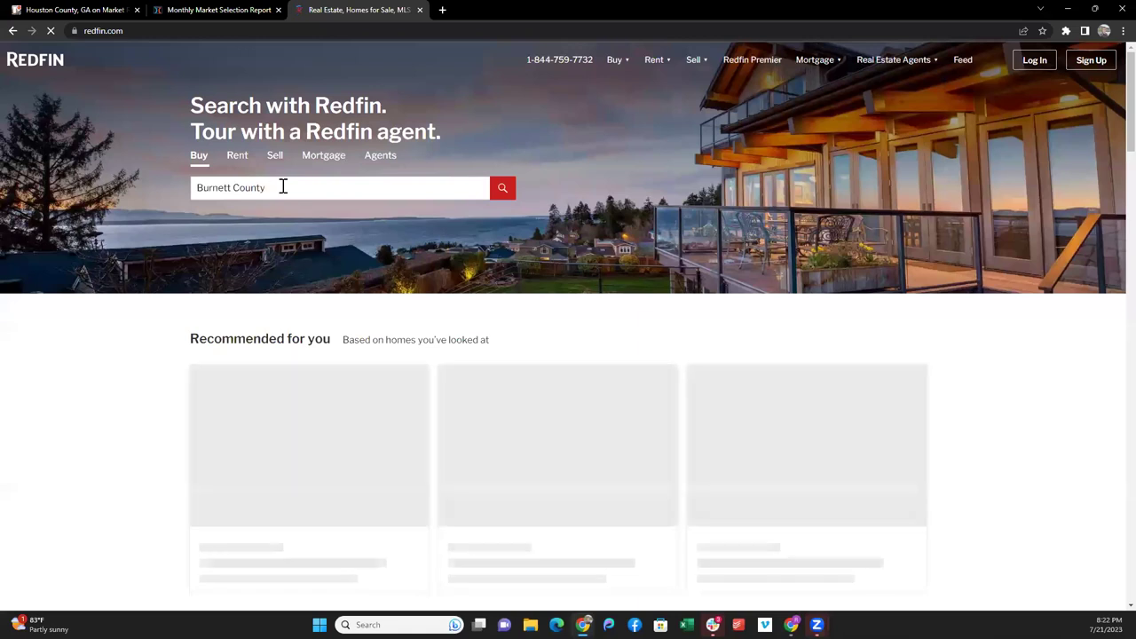
left_click(283, 187)
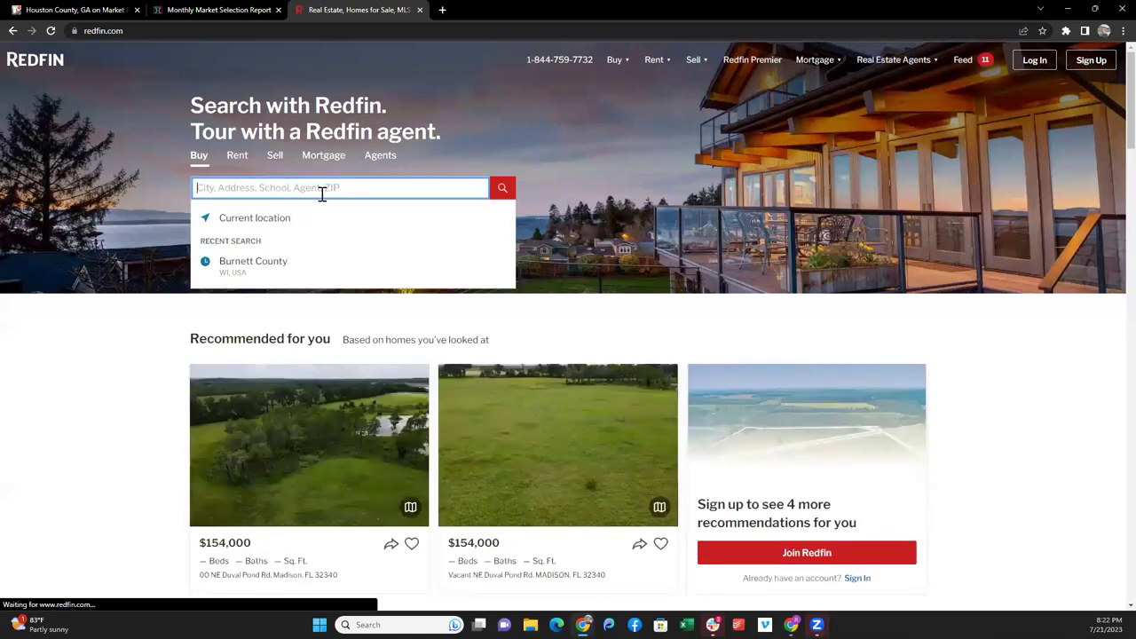
- Search Redfin for 'houston county ga' and choose Houston County, GA
type("B")
key("BackSpace")
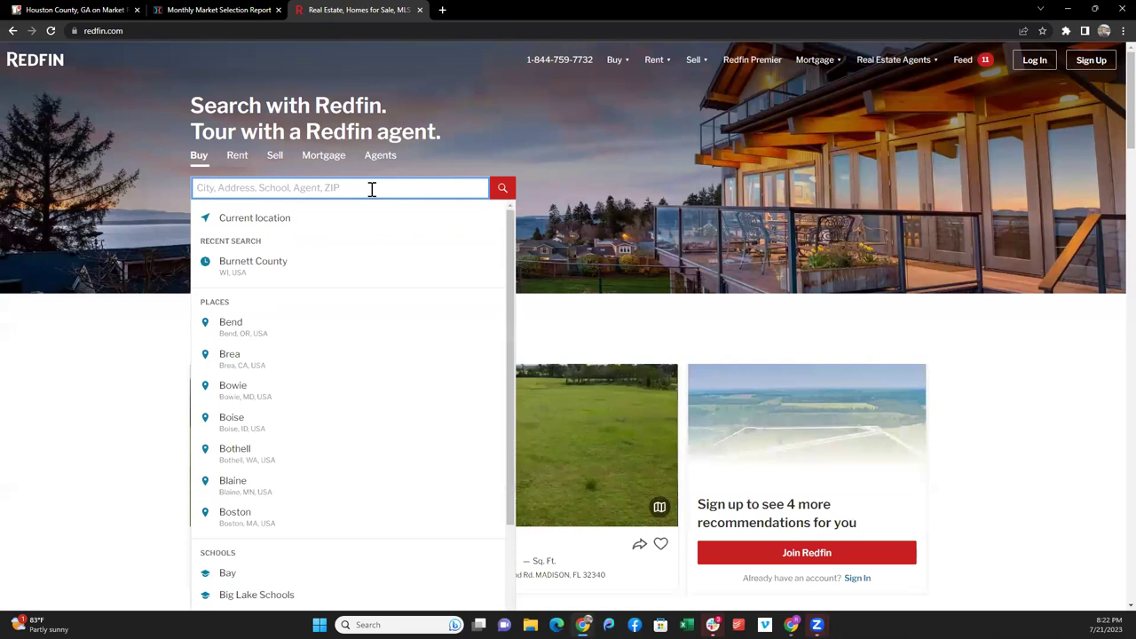
type("houstobn")
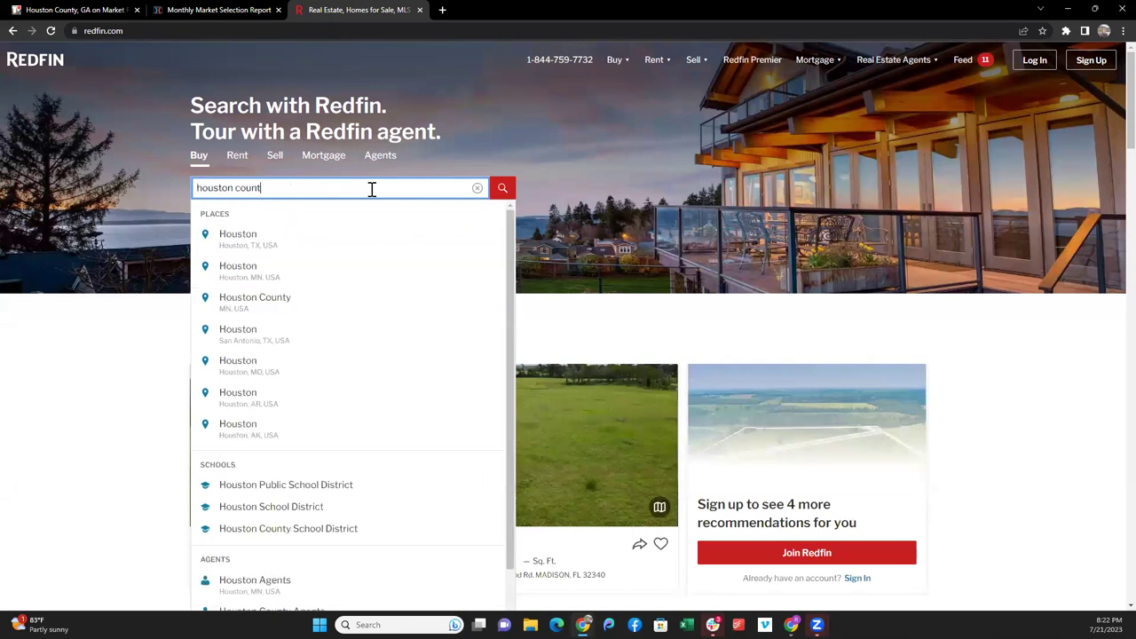
type("y ga")
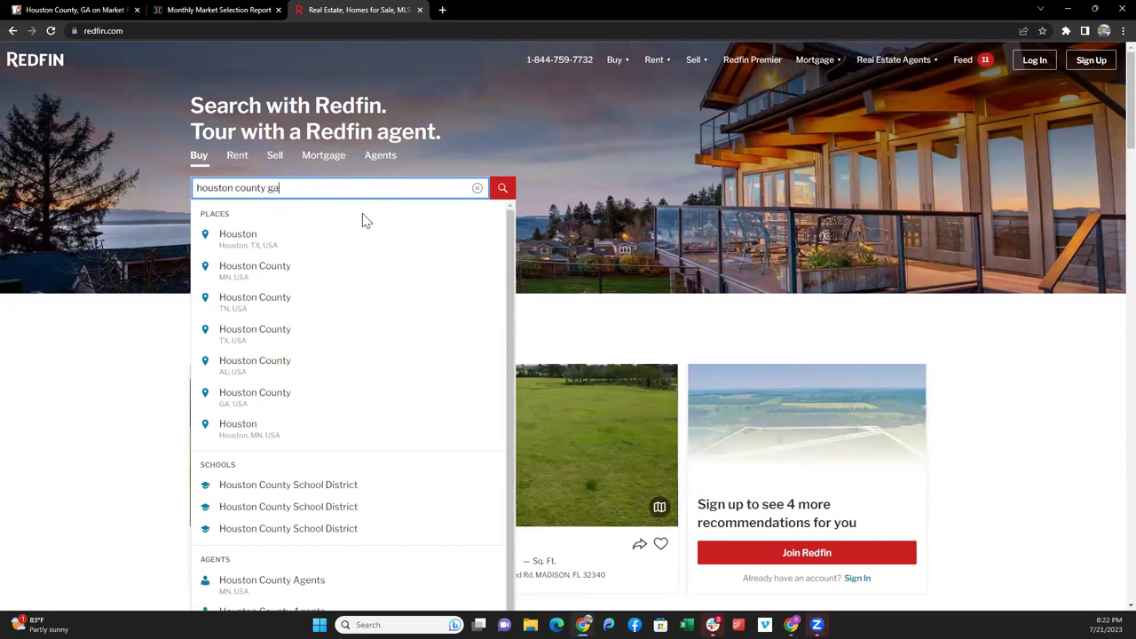
left_click(267, 238)
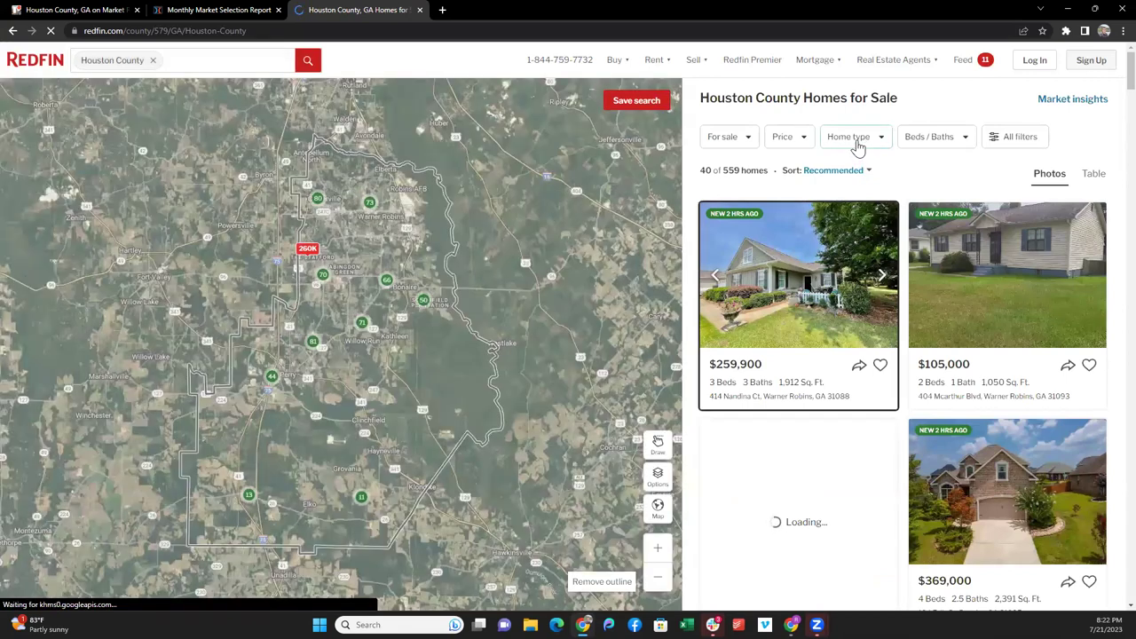
- Restrict the home type to Land only, showing 108 listings
left_click(856, 142)
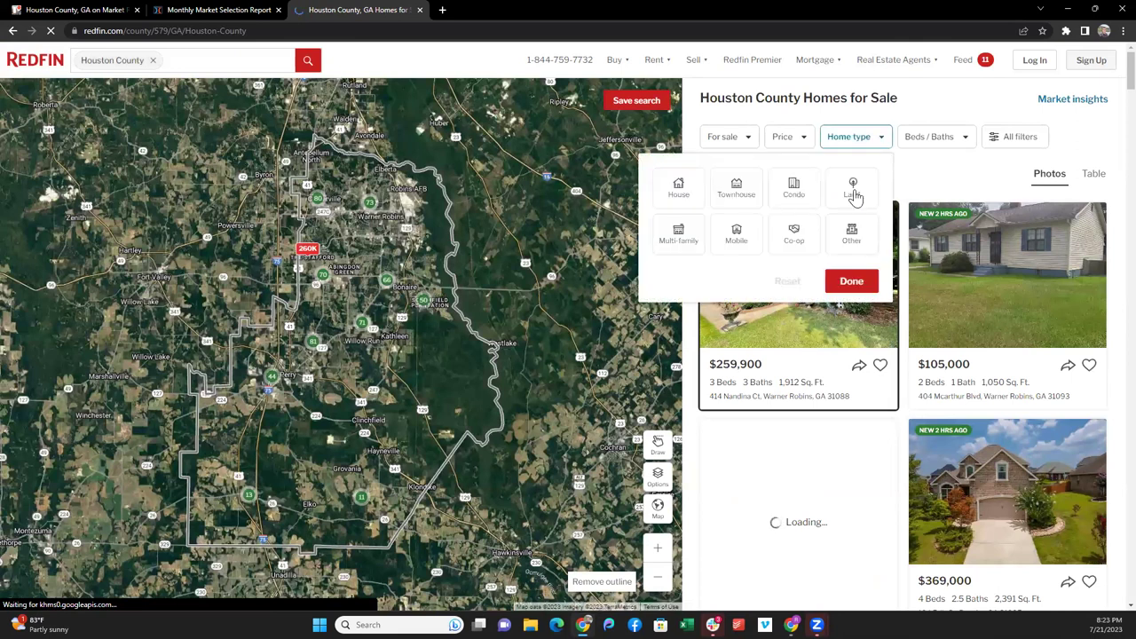
left_click(853, 191)
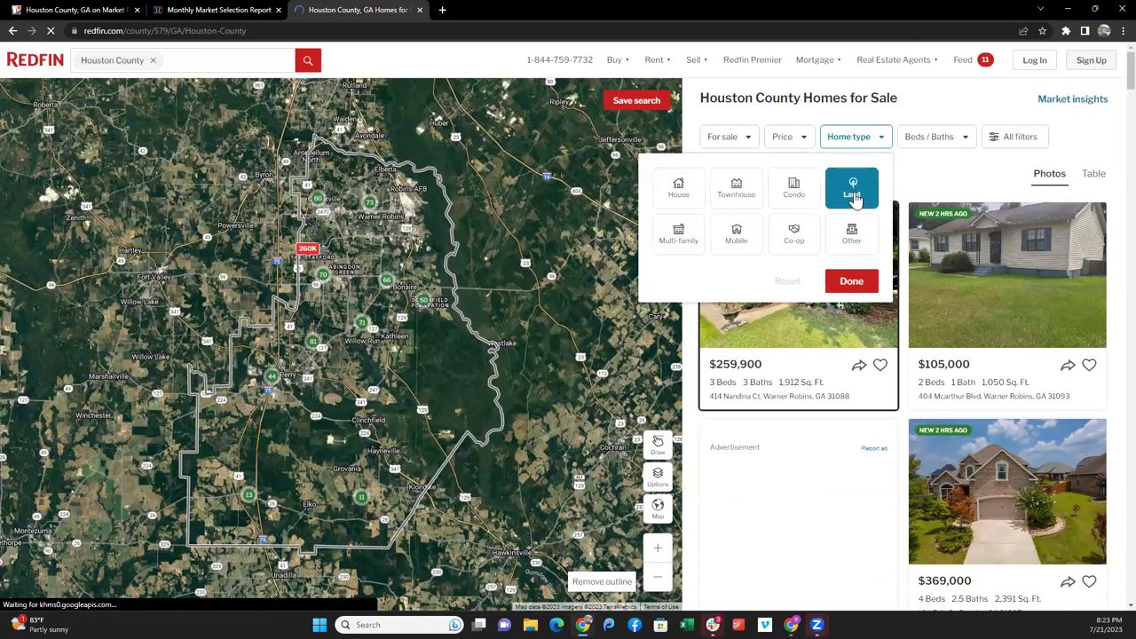
left_click(854, 193)
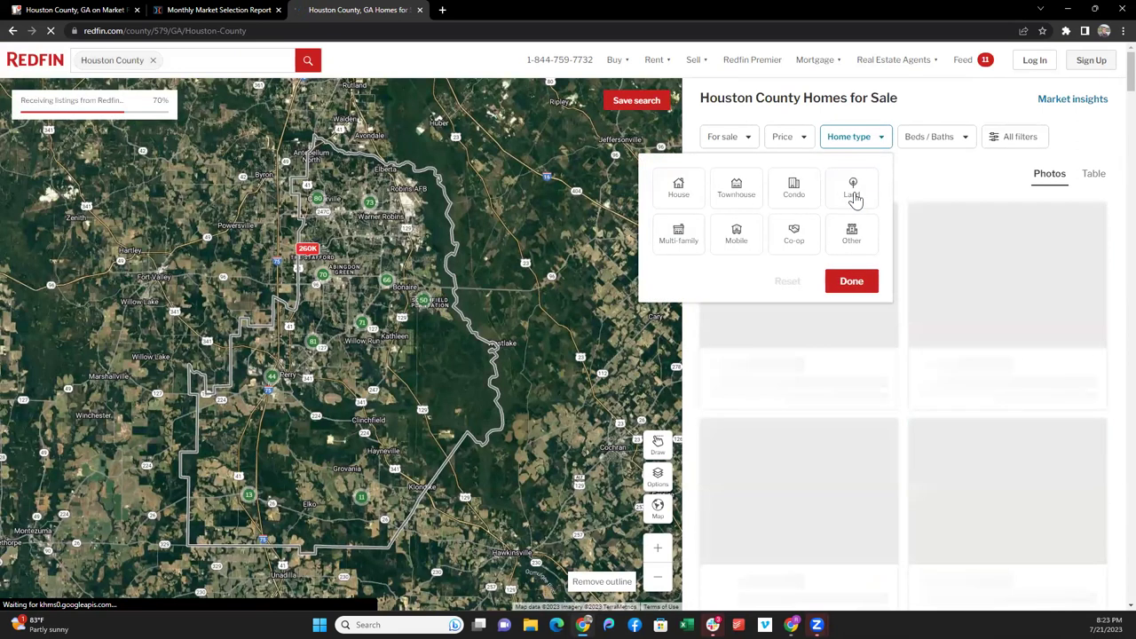
left_click(859, 194)
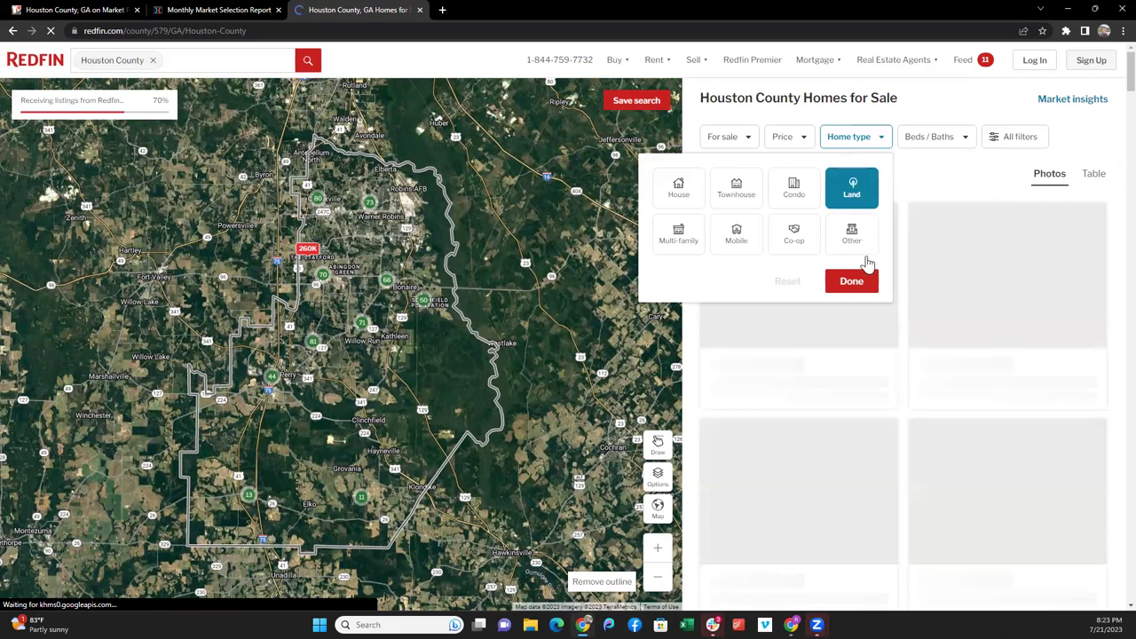
left_click(854, 281)
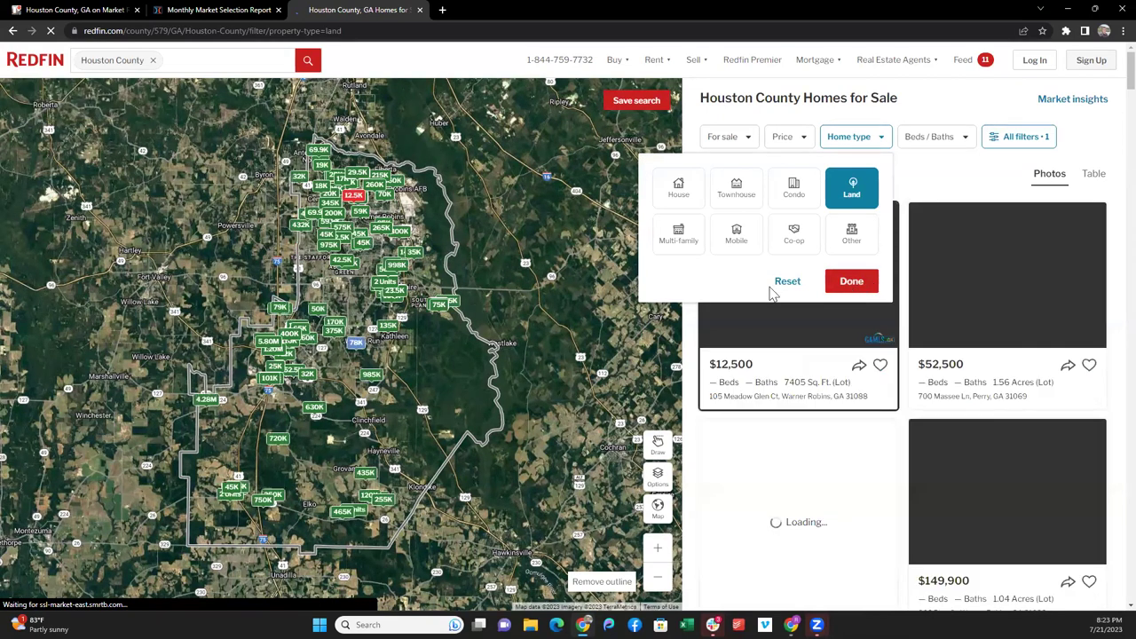
left_click(355, 206)
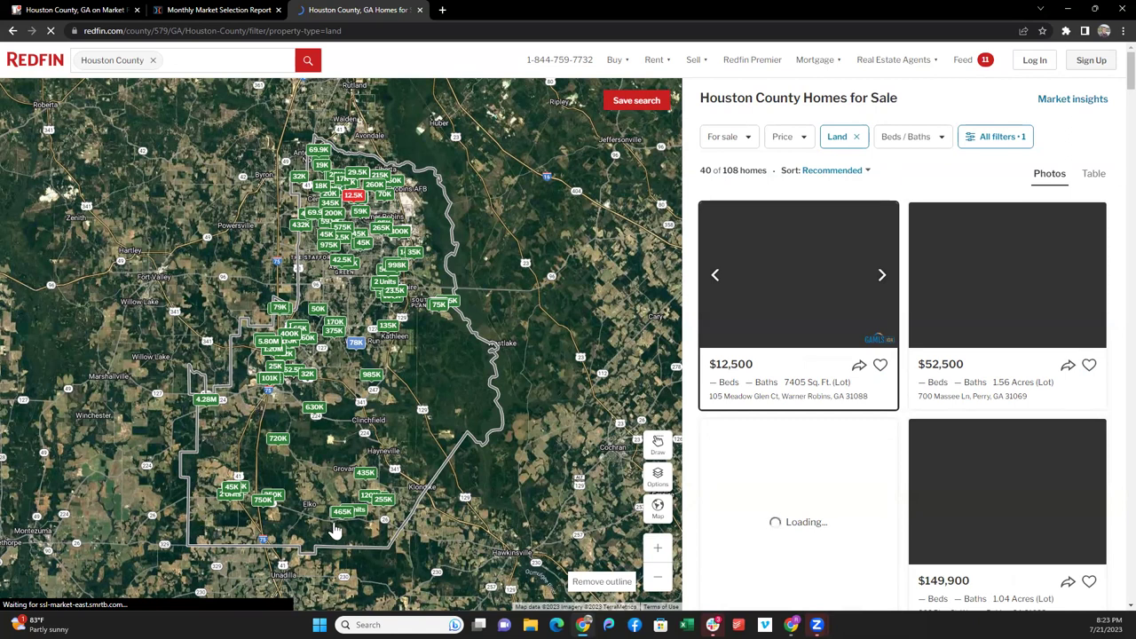
left_click(736, 145)
left_click(755, 118)
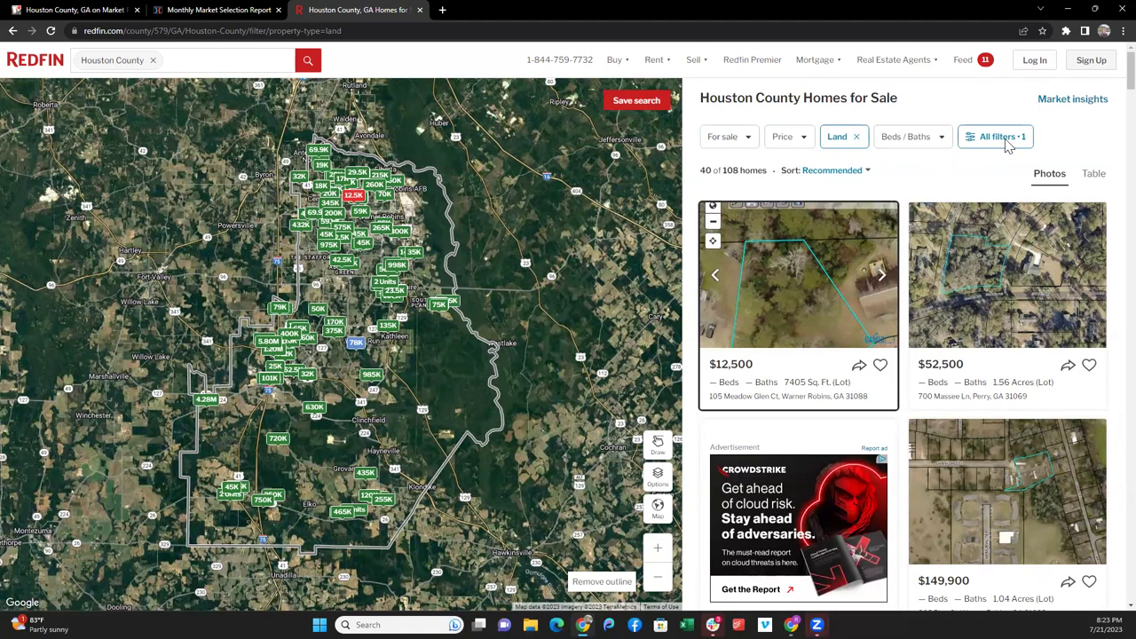
left_click(726, 139)
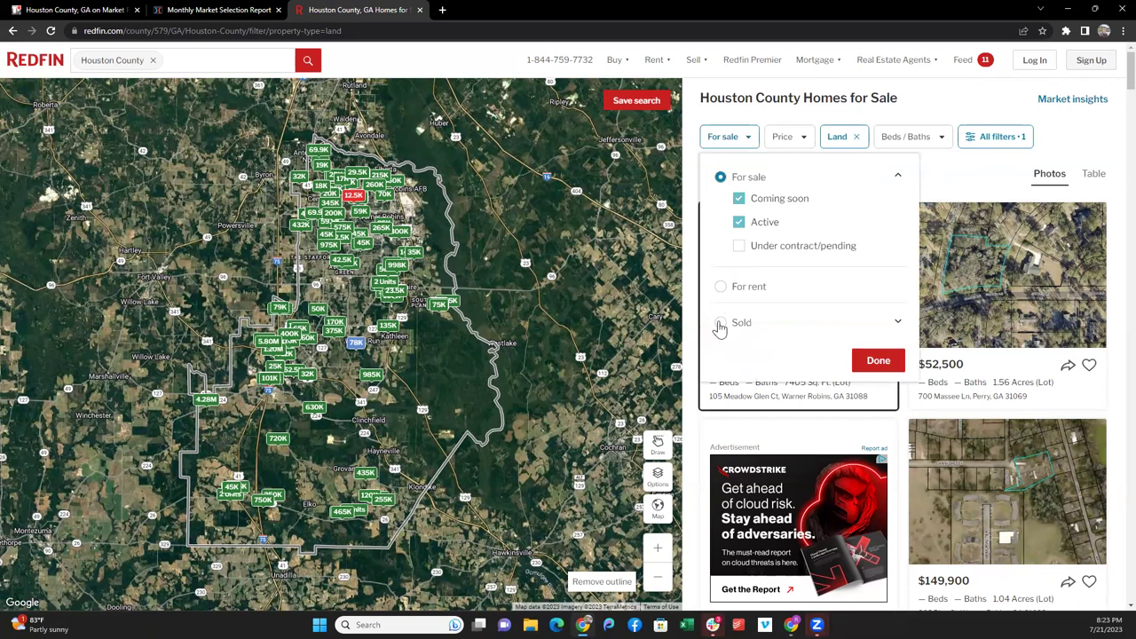
- Switch the status filter to land sold in the last 6 months (95 results) and browse the listings
left_click(720, 325)
left_click(740, 345)
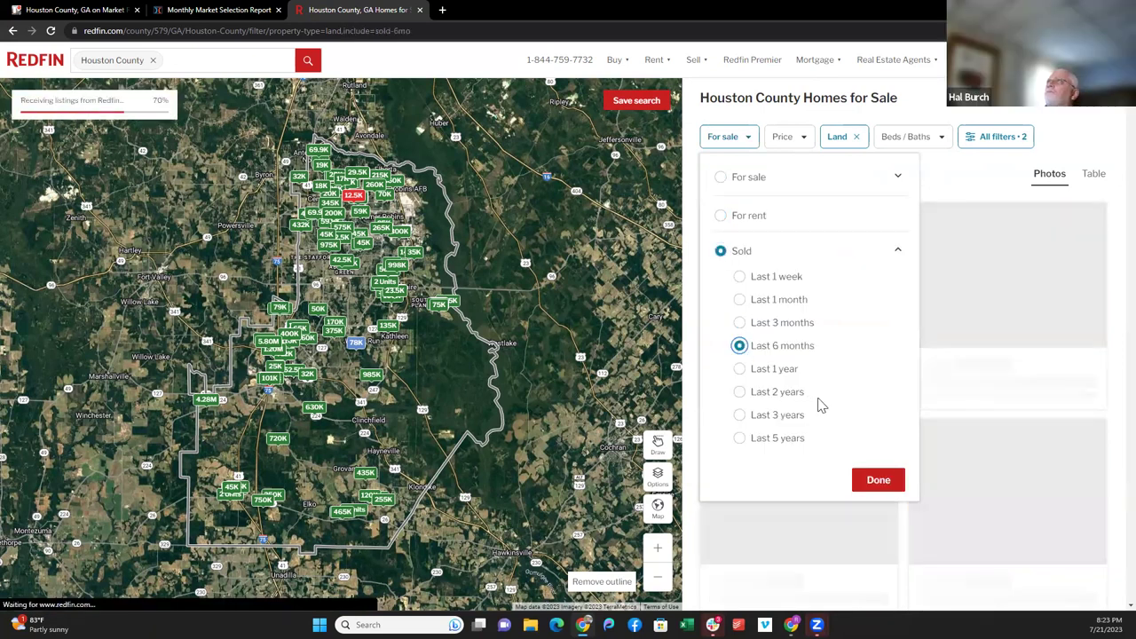
left_click(883, 484)
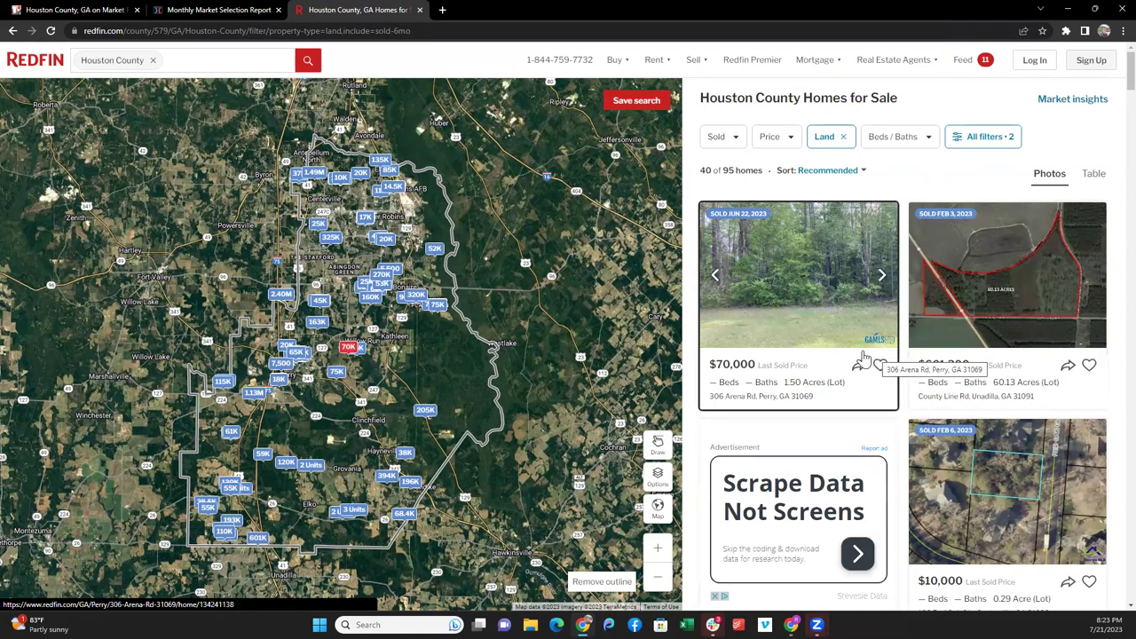
scroll(872, 360, "down", 2)
scroll(872, 360, "down", 2)
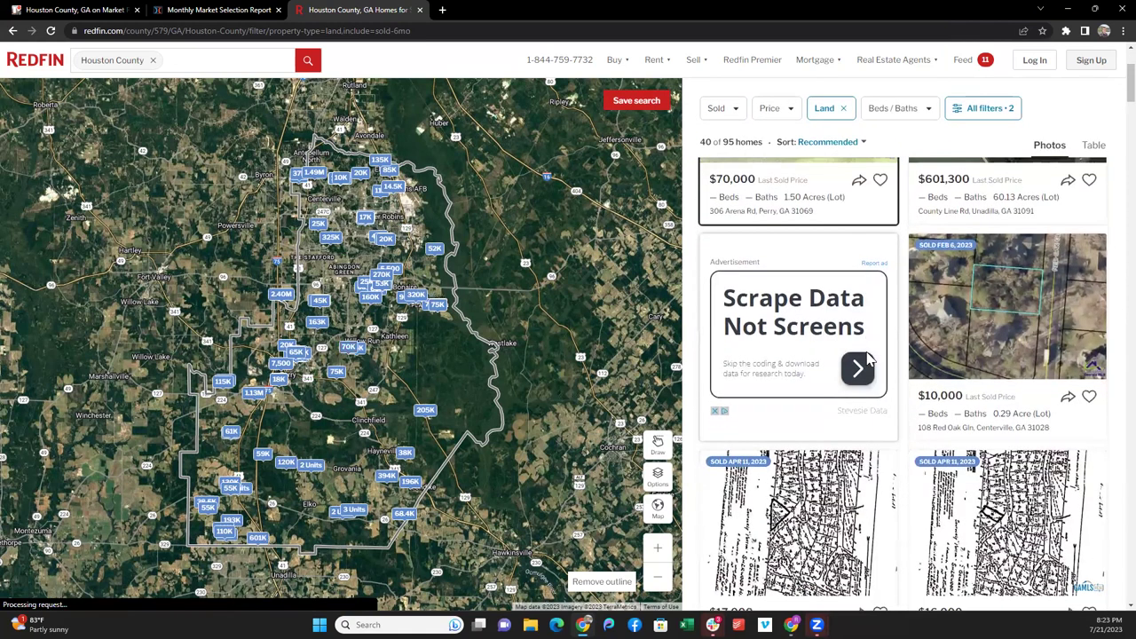
scroll(936, 324, "up", 3)
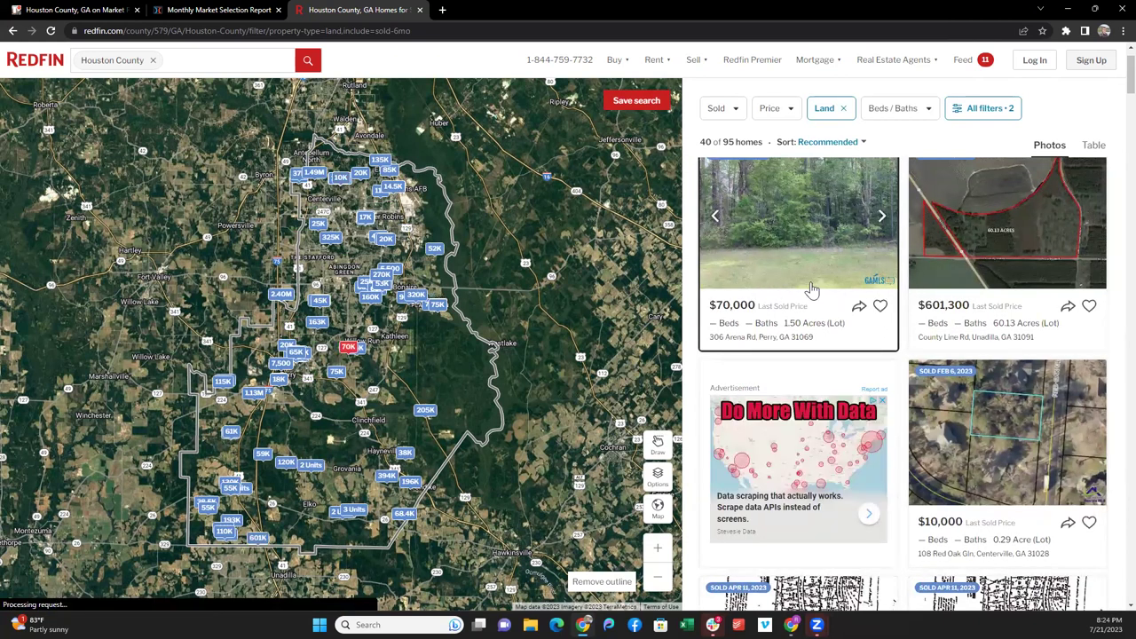
scroll(811, 287, "down", 3)
scroll(810, 289, "down", 2)
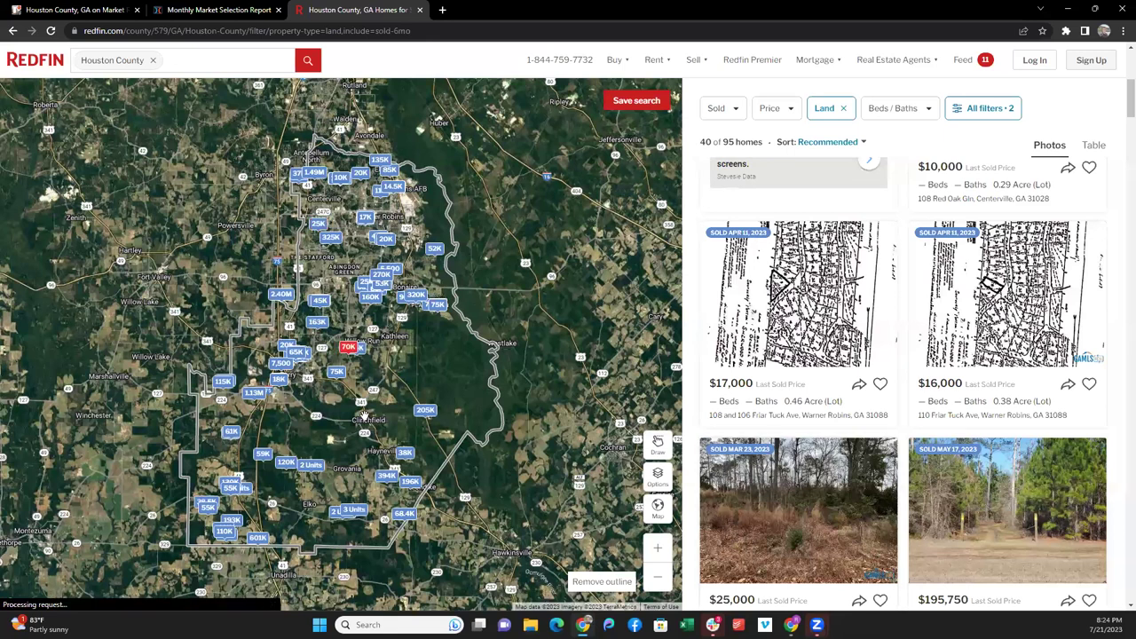
left_click_drag(1109, 110, 1090, 430)
scroll(1090, 408, "up", 10)
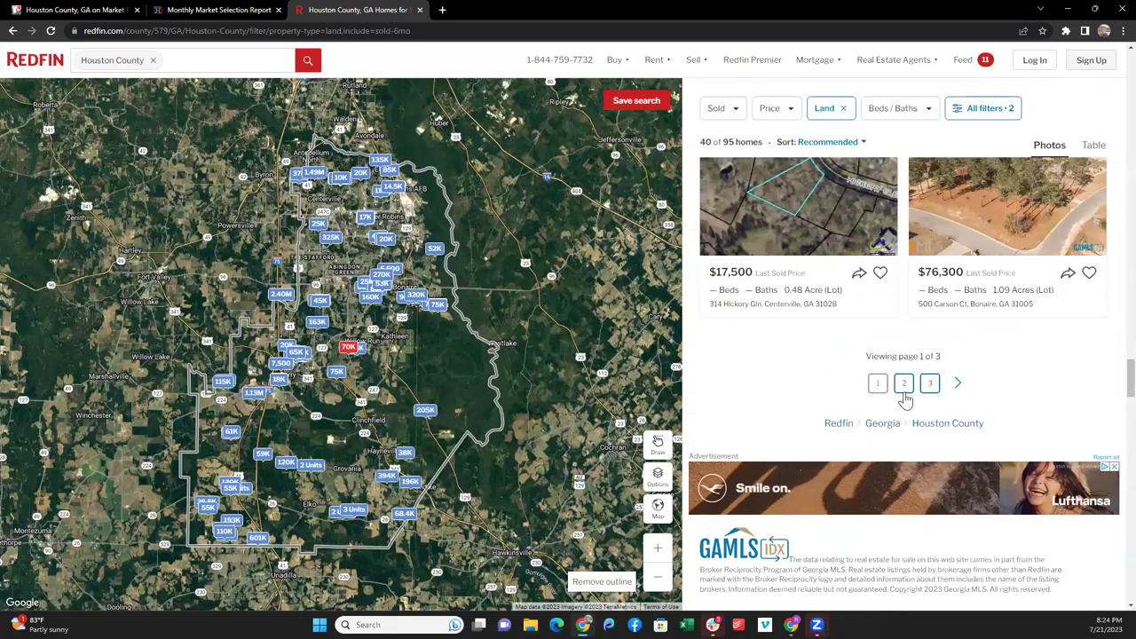
- Go to page 2 of the sold land listings and scroll through them
left_click(901, 384)
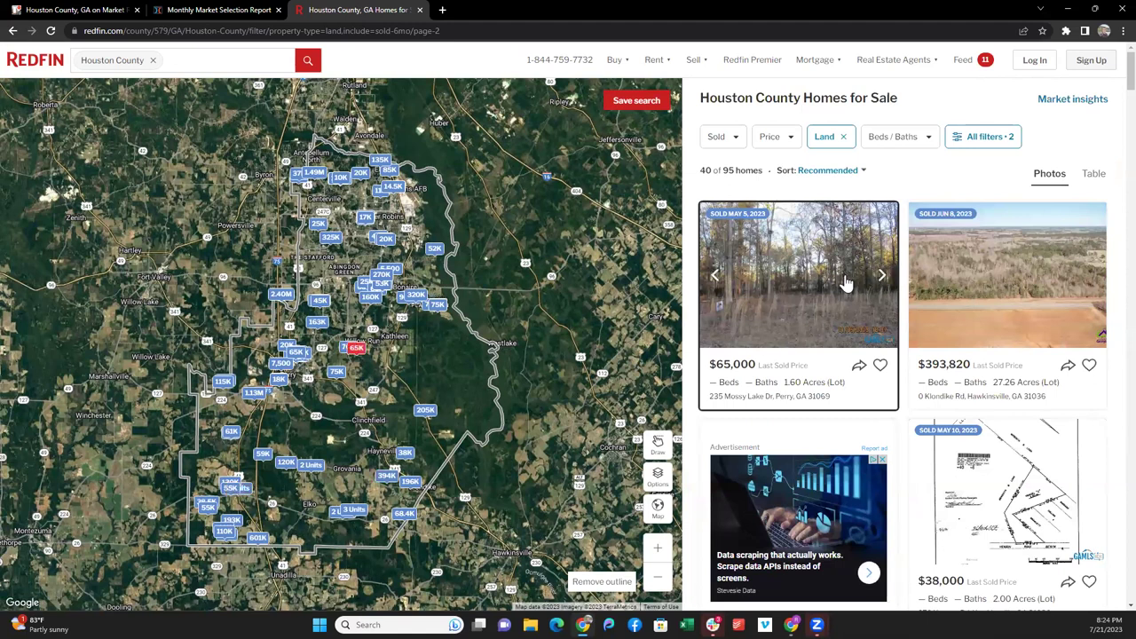
scroll(802, 344, "down", 5)
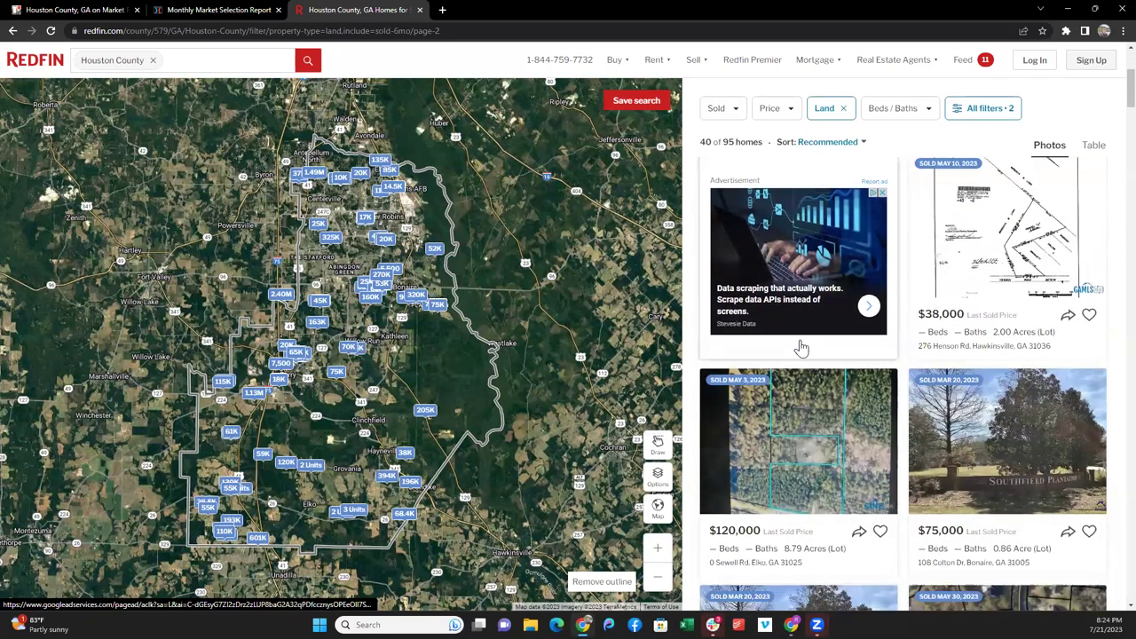
scroll(802, 344, "down", 10)
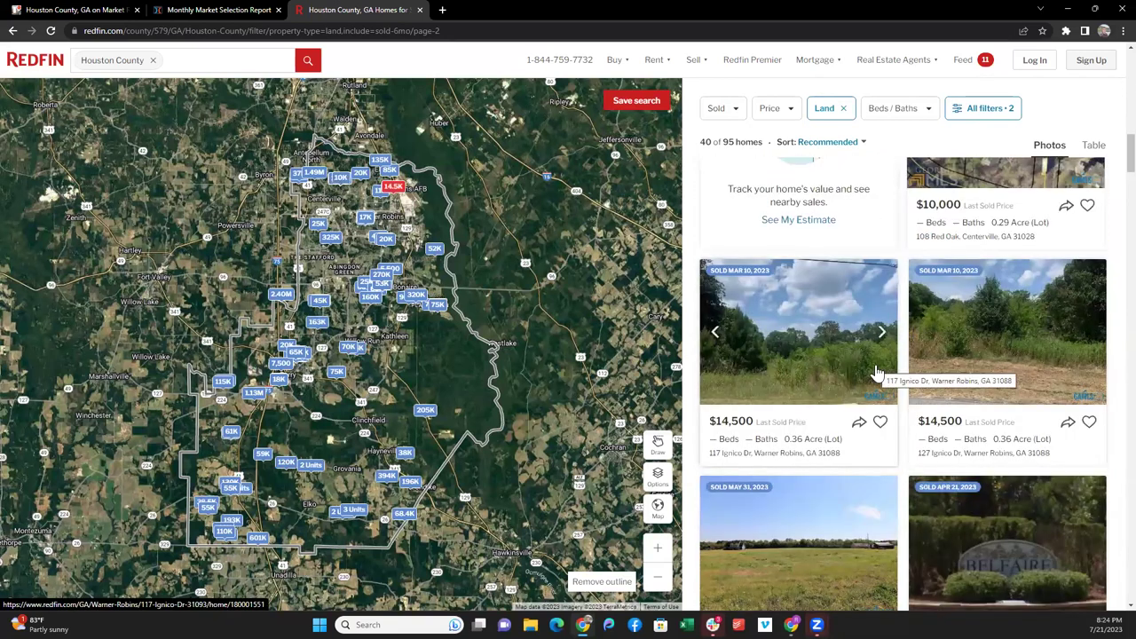
scroll(882, 372, "down", 6)
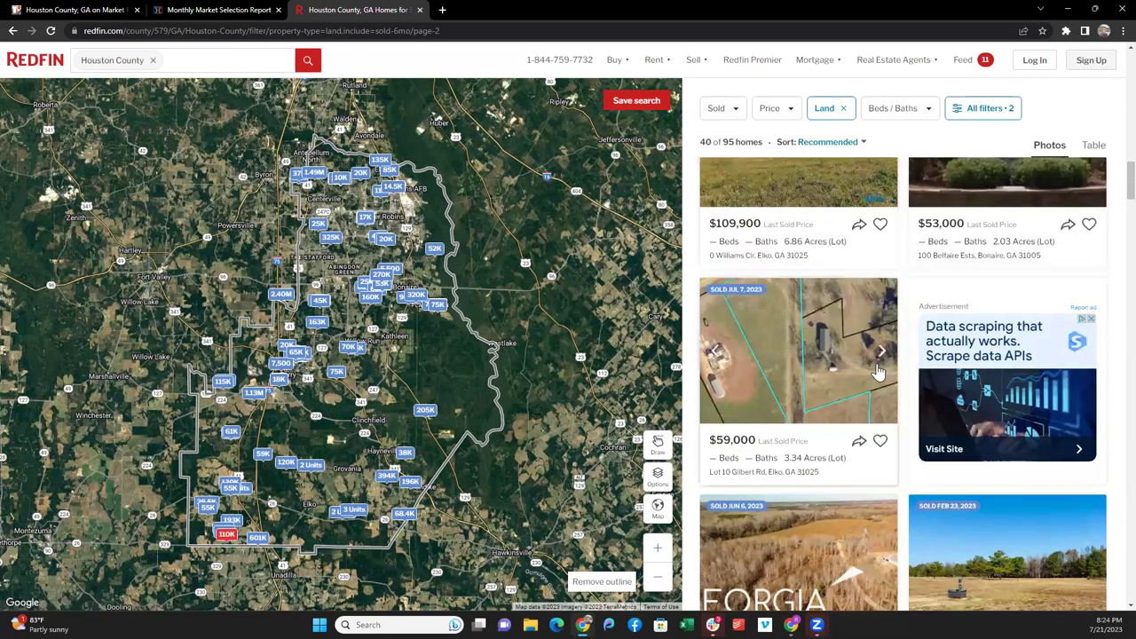
scroll(879, 371, "down", 7)
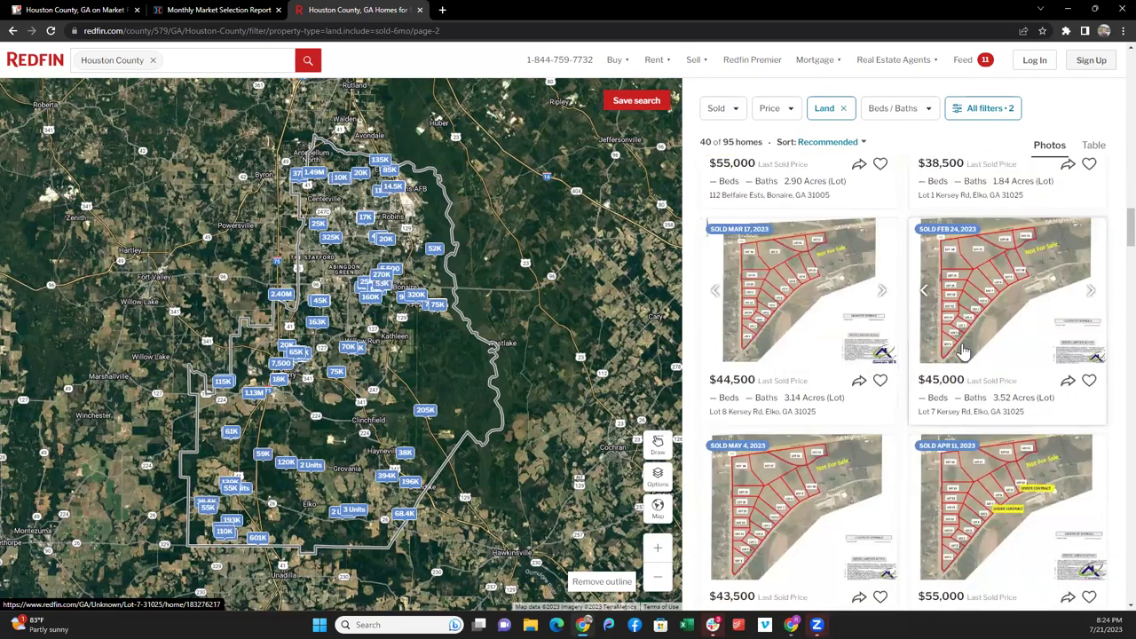
scroll(964, 353, "down", 8)
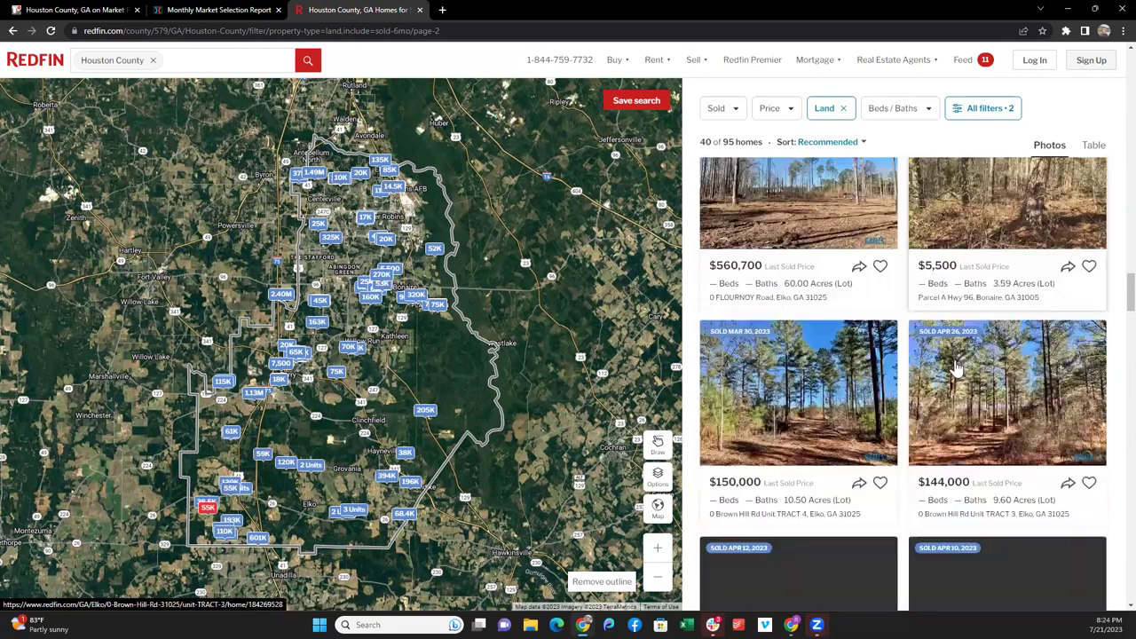
scroll(952, 372, "down", 2)
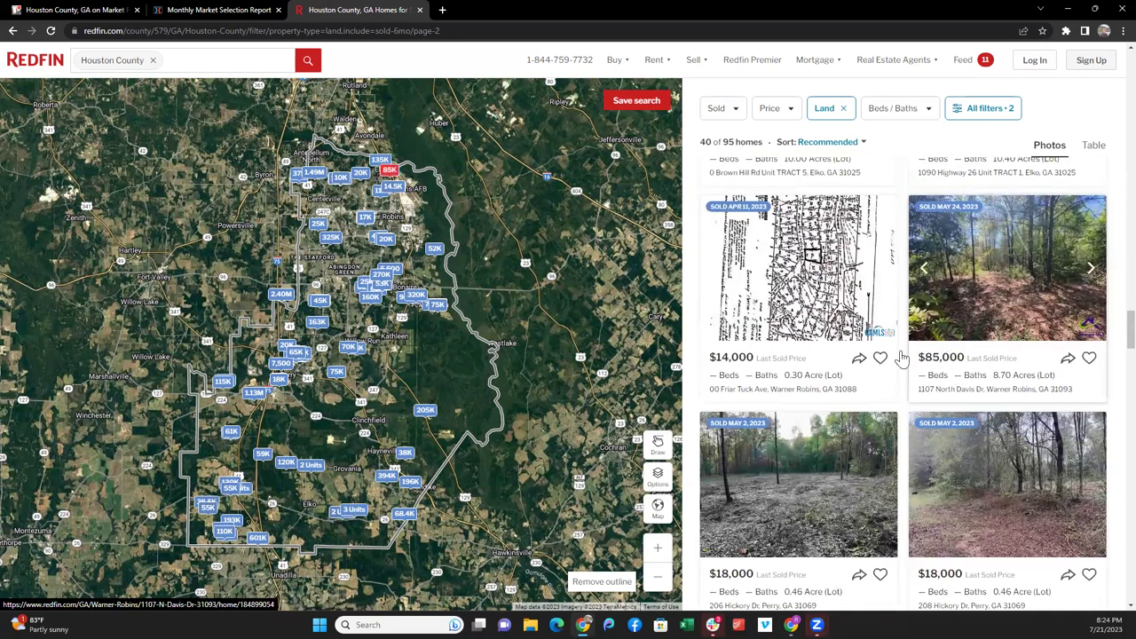
left_click(952, 328)
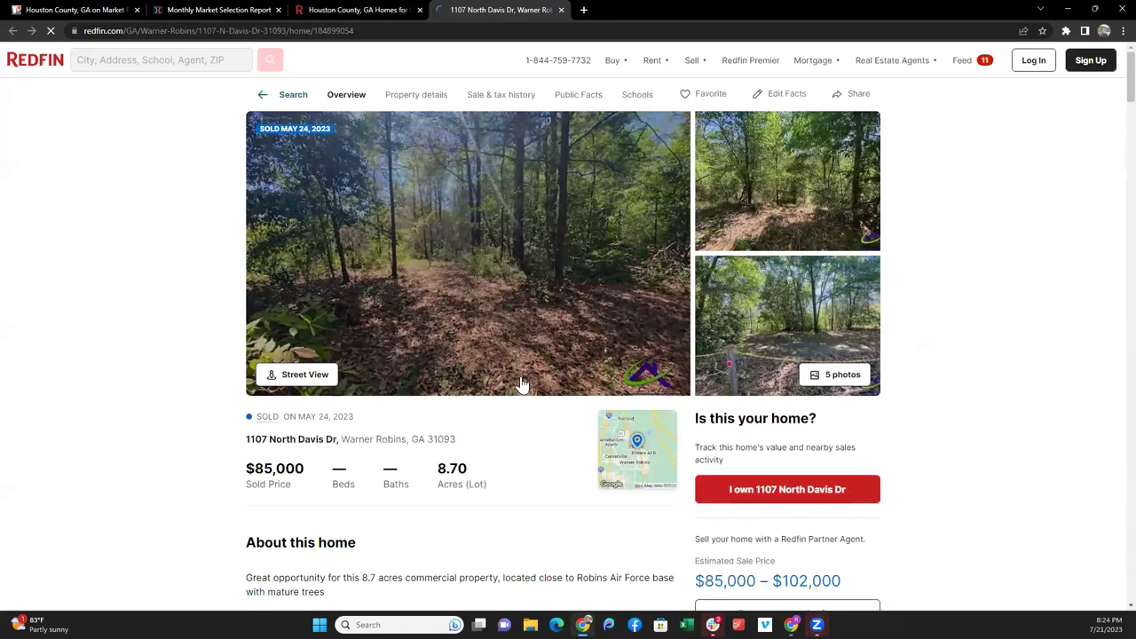
scroll(522, 384, "down", 15)
scroll(521, 386, "down", 10)
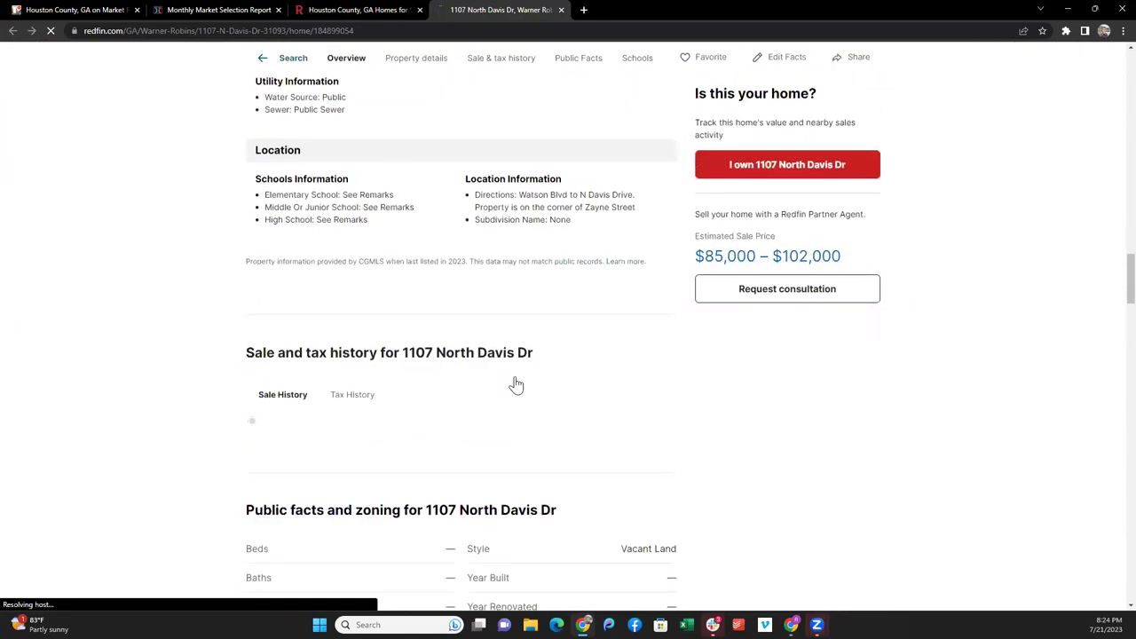
scroll(517, 384, "down", 1)
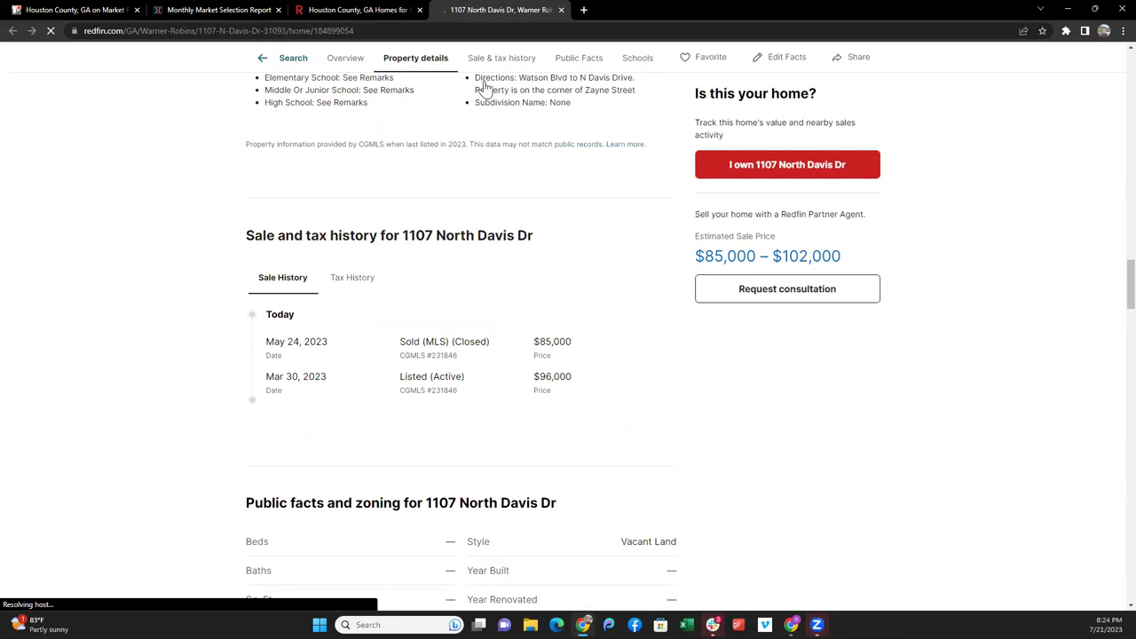
left_click(561, 11)
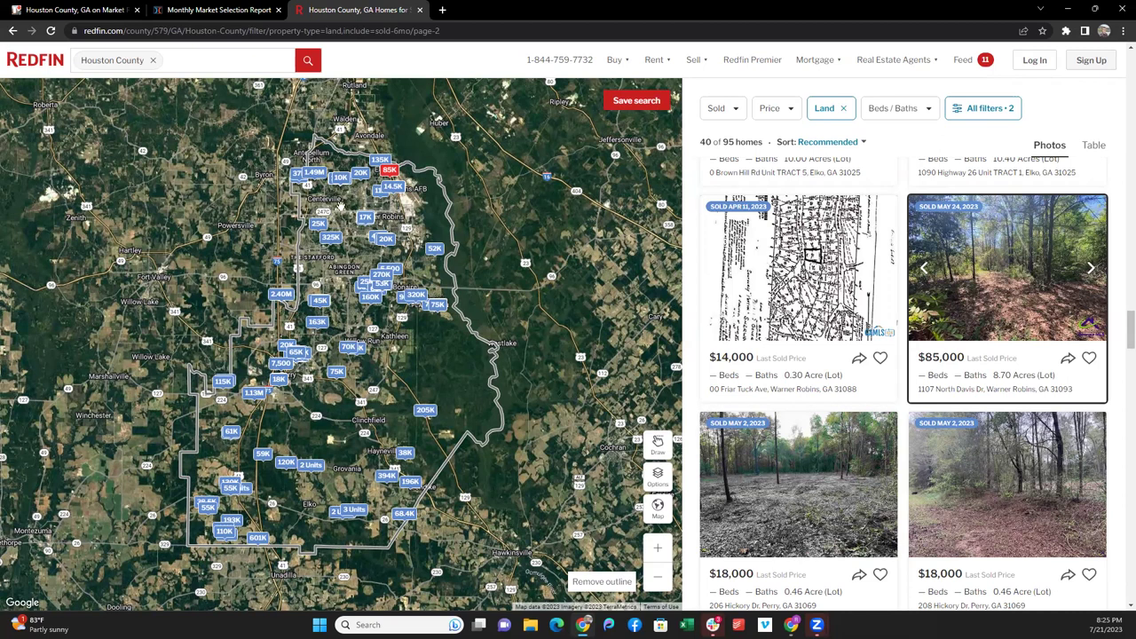
- Save the Houston County, GA card's edited description and close the card
left_click(185, 7)
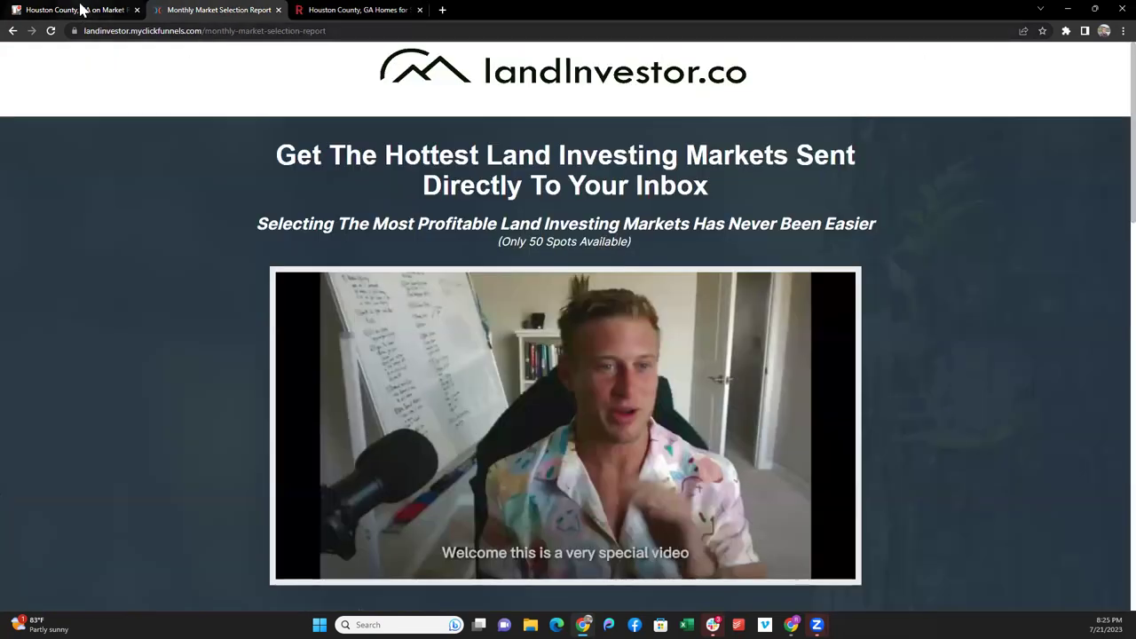
left_click(81, 9)
left_click(600, 232)
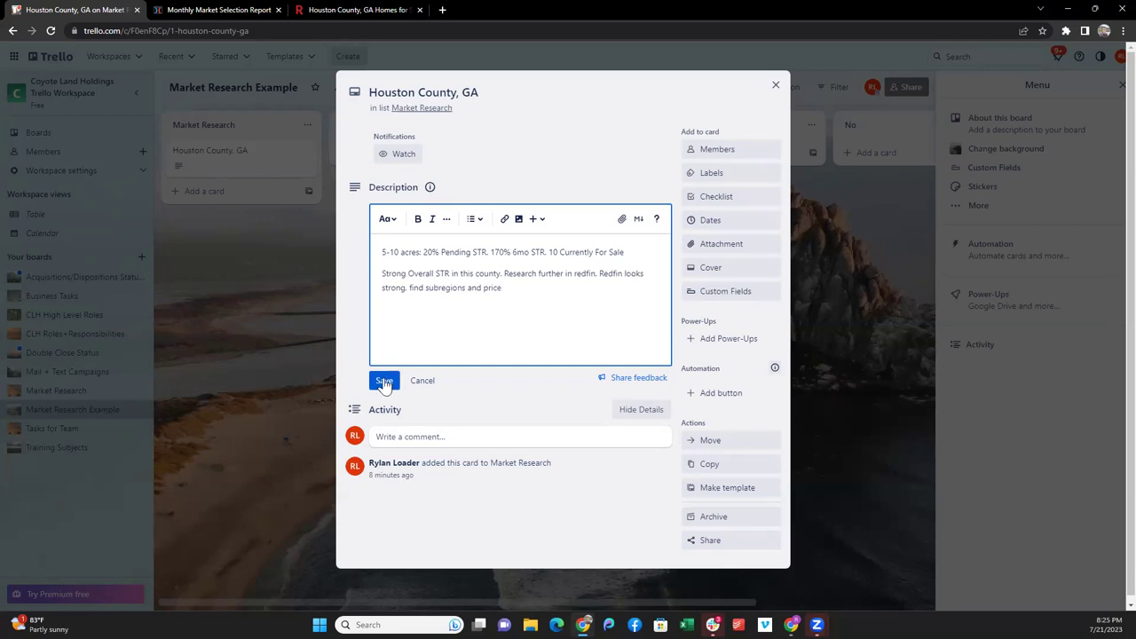
left_click(384, 380)
left_click(775, 85)
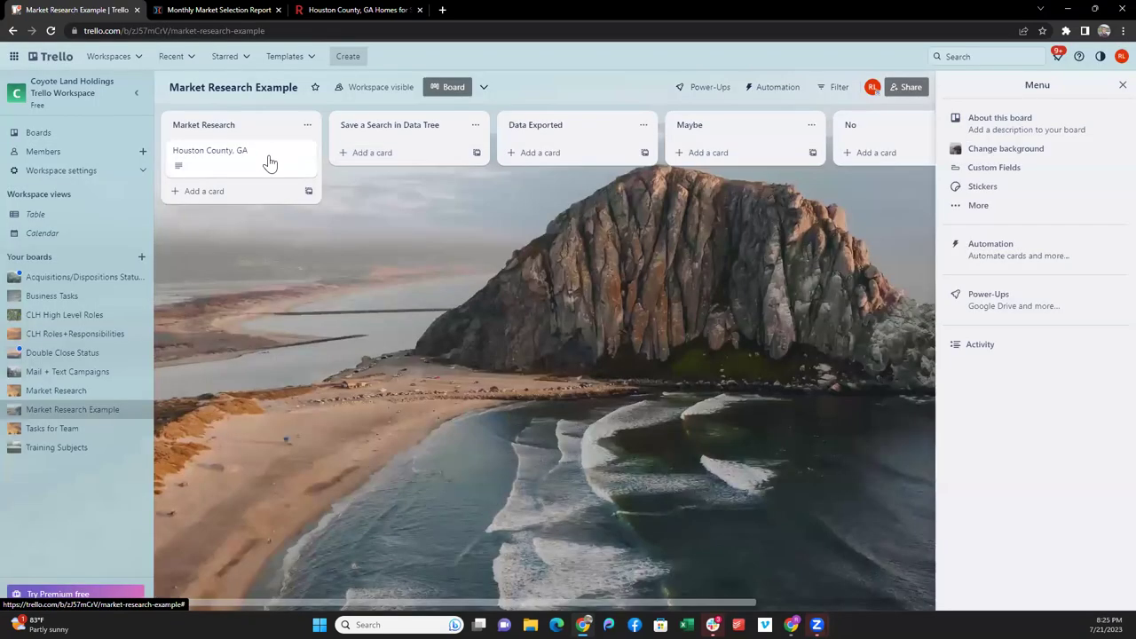
- Move the Houston County, GA card into the Save a Search in Data Tree list
left_click_drag(266, 158, 256, 164)
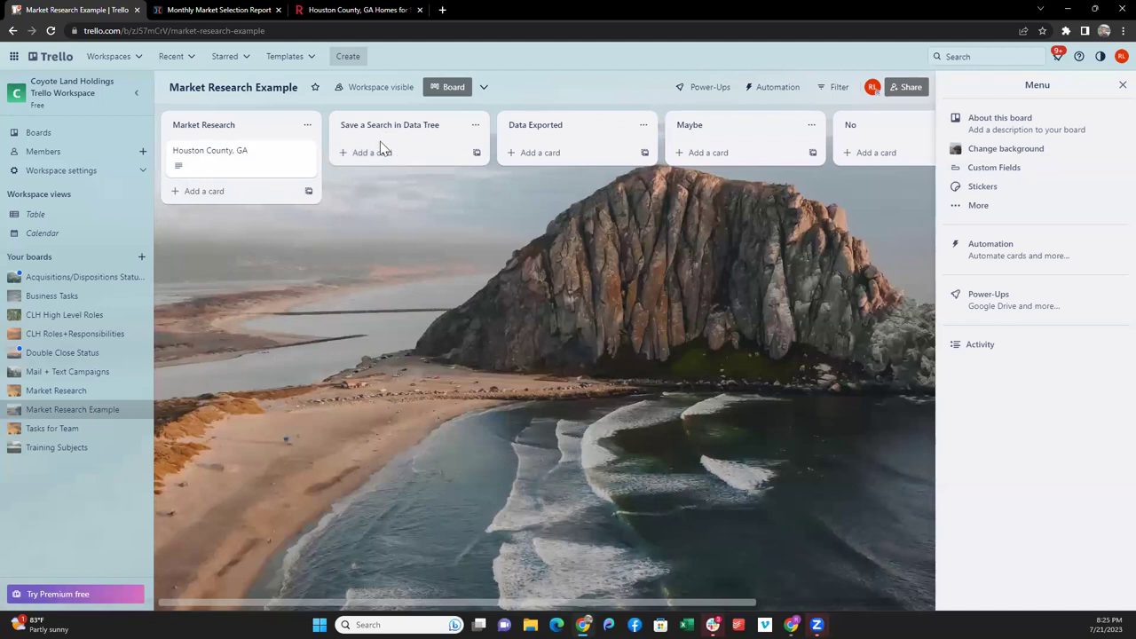
left_click_drag(249, 163, 232, 147)
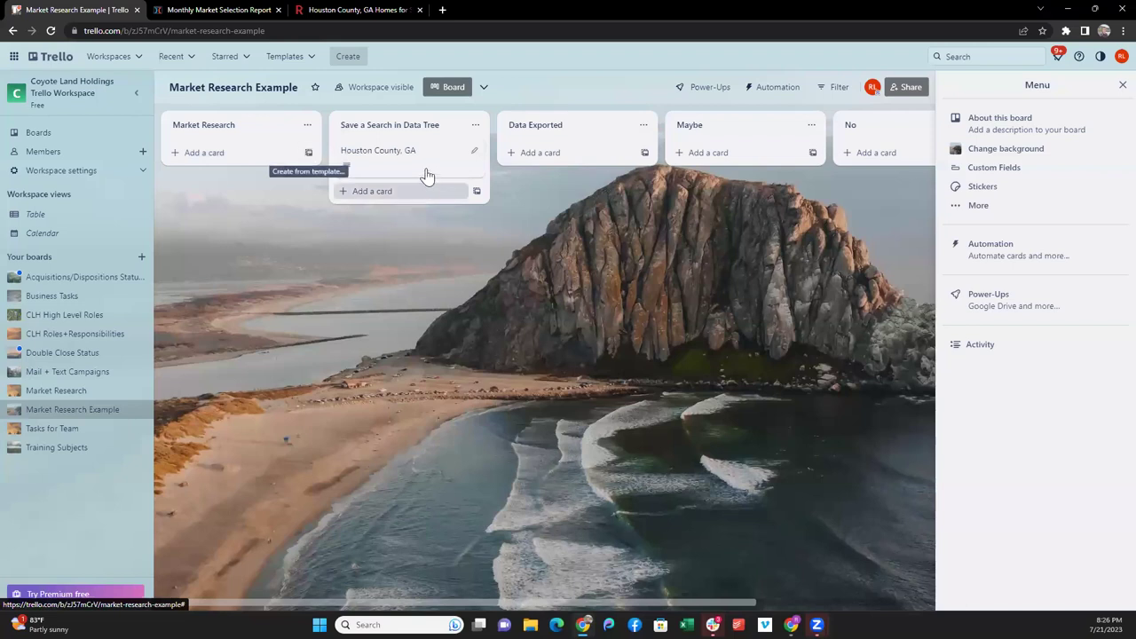
left_click_drag(395, 161, 299, 81)
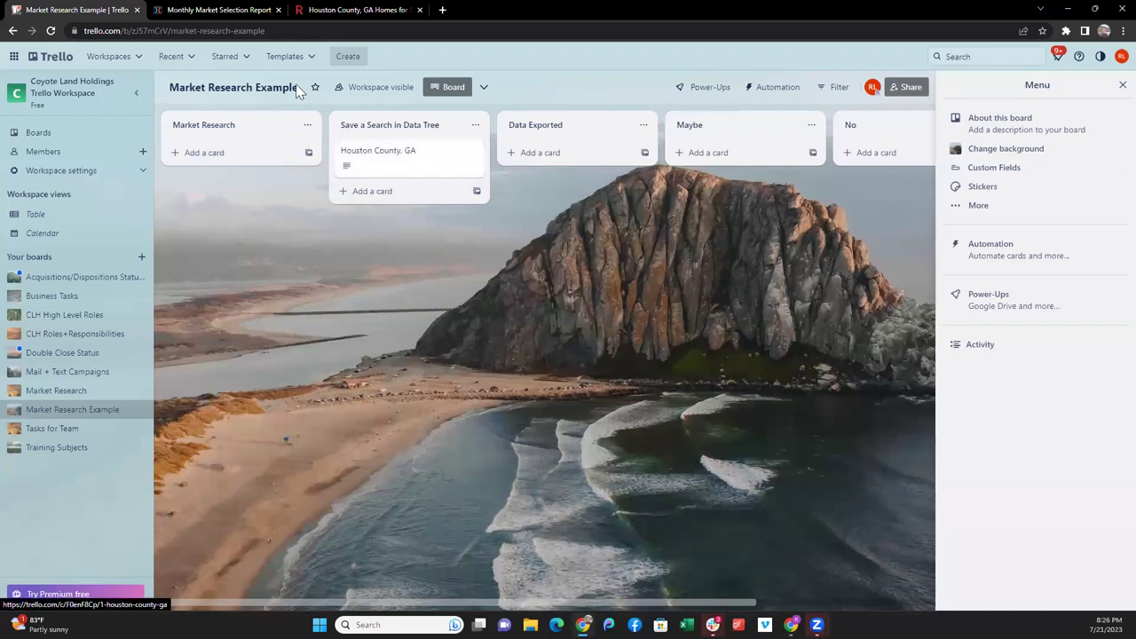
left_click(219, 9)
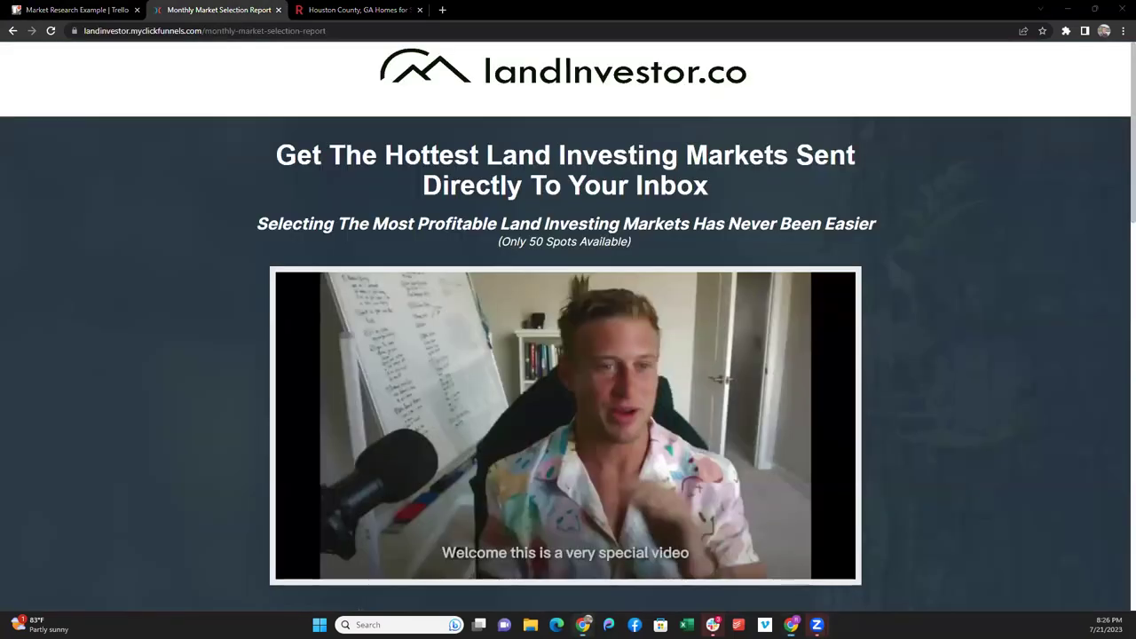
- Open the STR Analysis: 40-100 Acres view in the July LIA Monthly Market Analysis workbook and its State filter
key("alt+Tab")
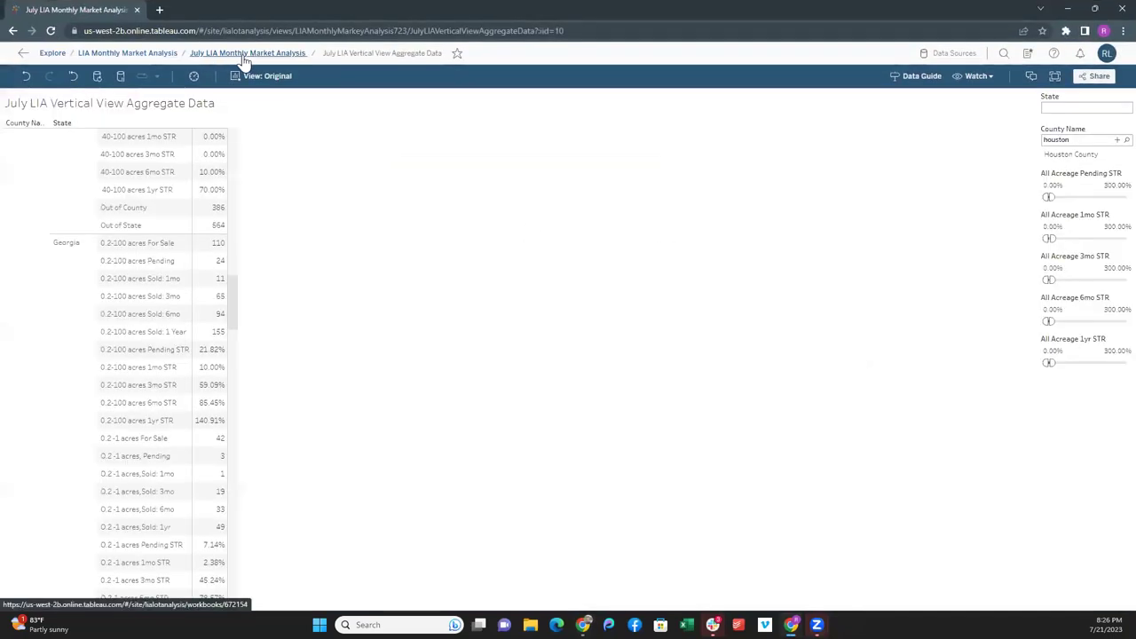
left_click(255, 57)
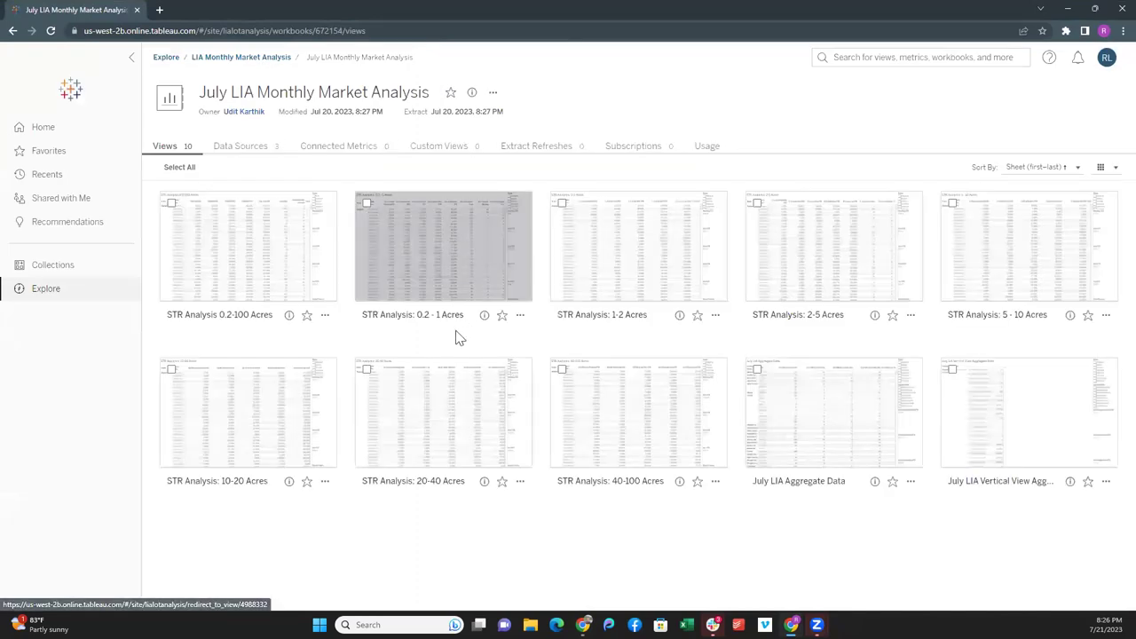
left_click(629, 442)
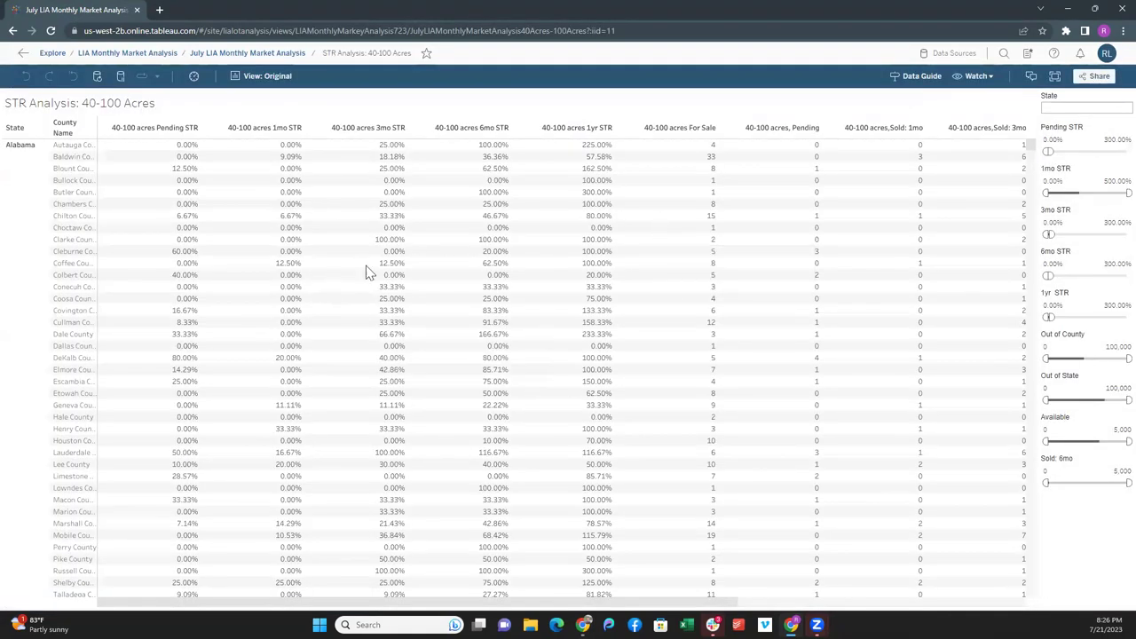
left_click(1081, 107)
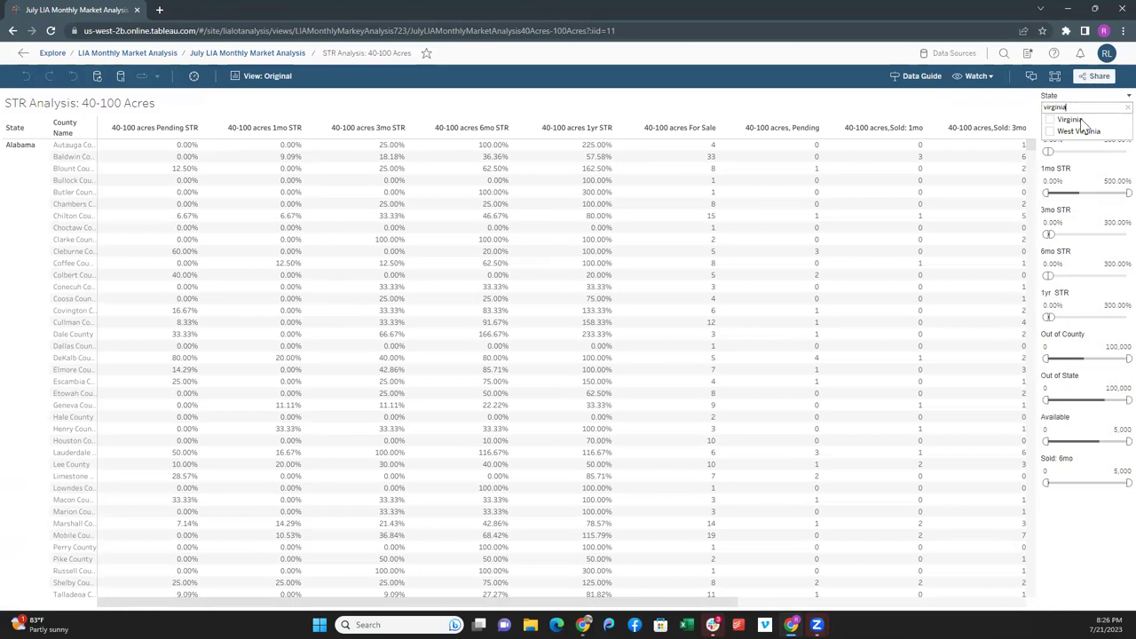
- Filter to Virginia with Pending STR minimum 30% and 6mo STR minimum 100%
left_click(1050, 120)
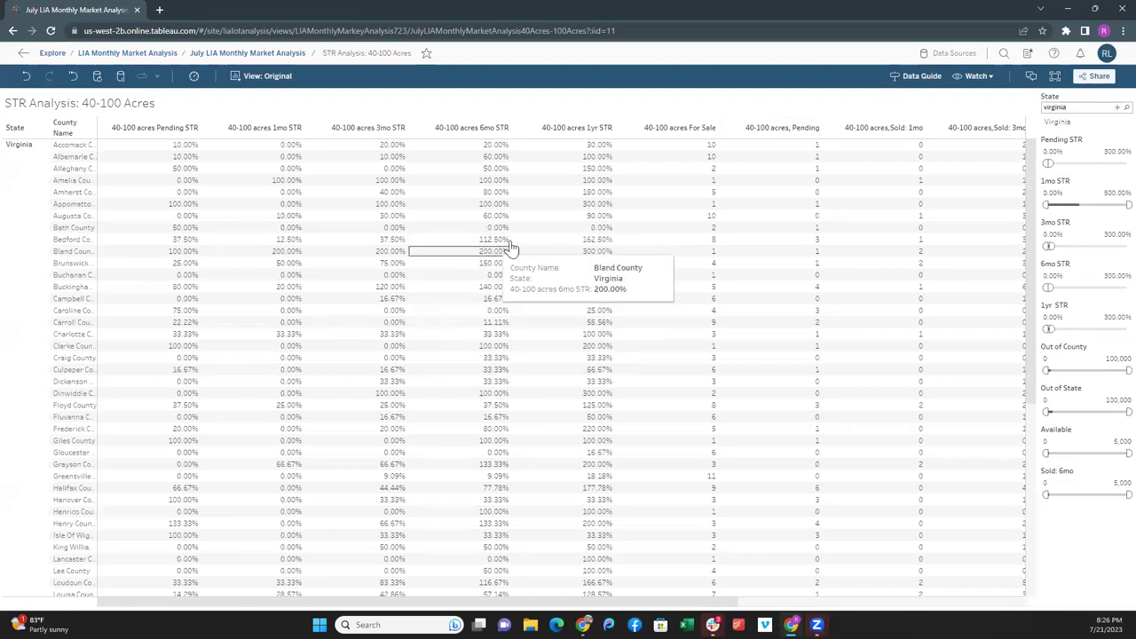
left_click(1051, 151)
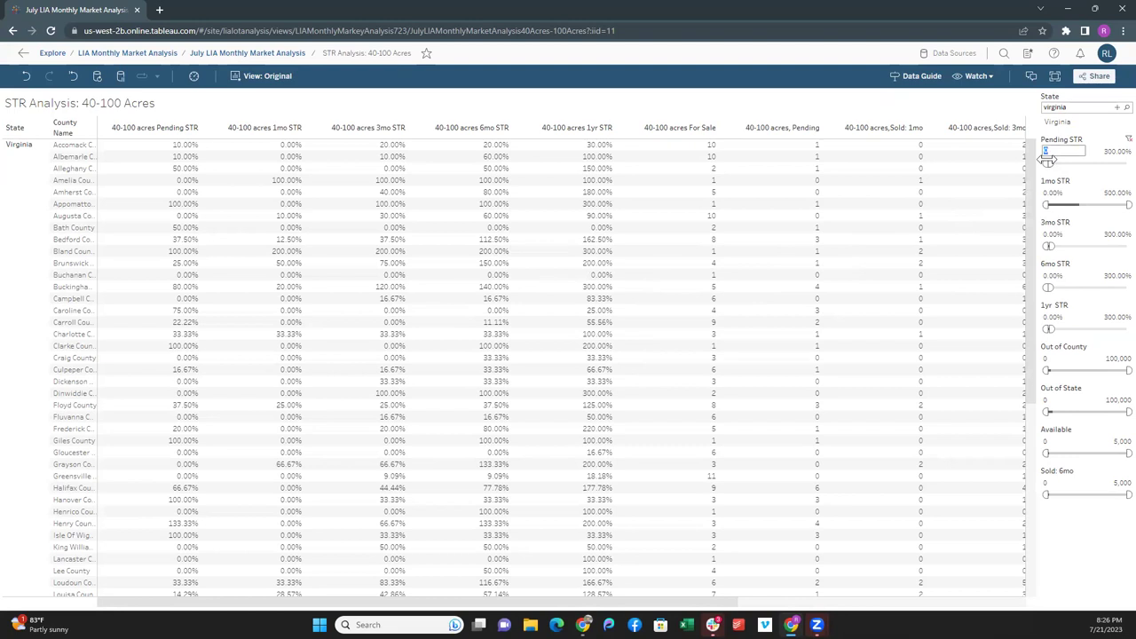
type("30")
key("Return")
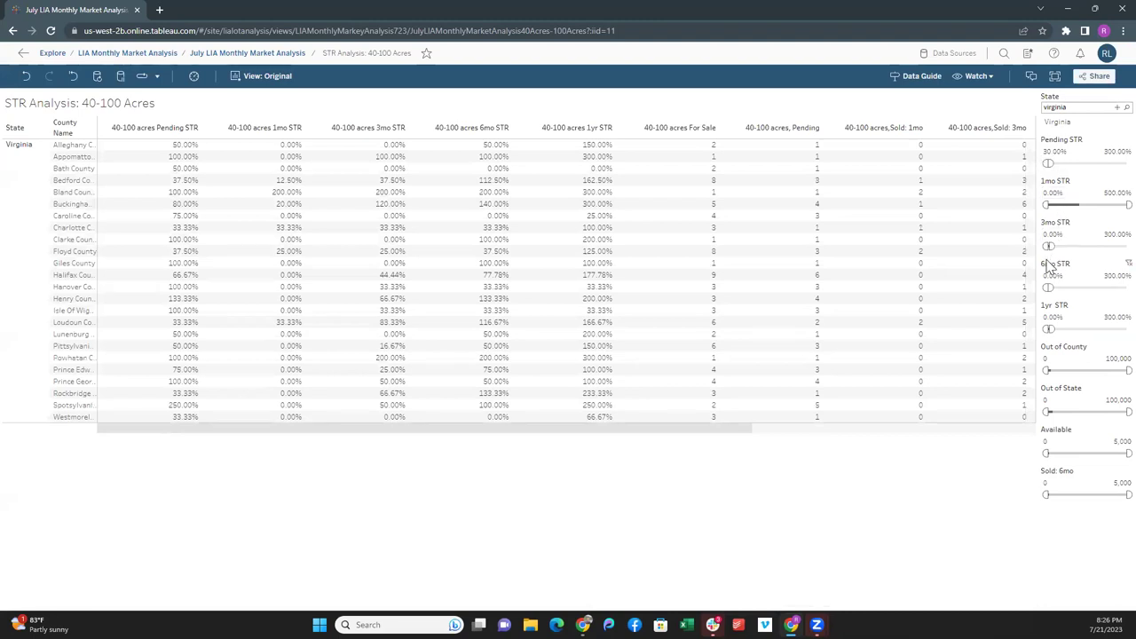
left_click(1051, 316)
left_click(1052, 275)
type("100")
key("Return")
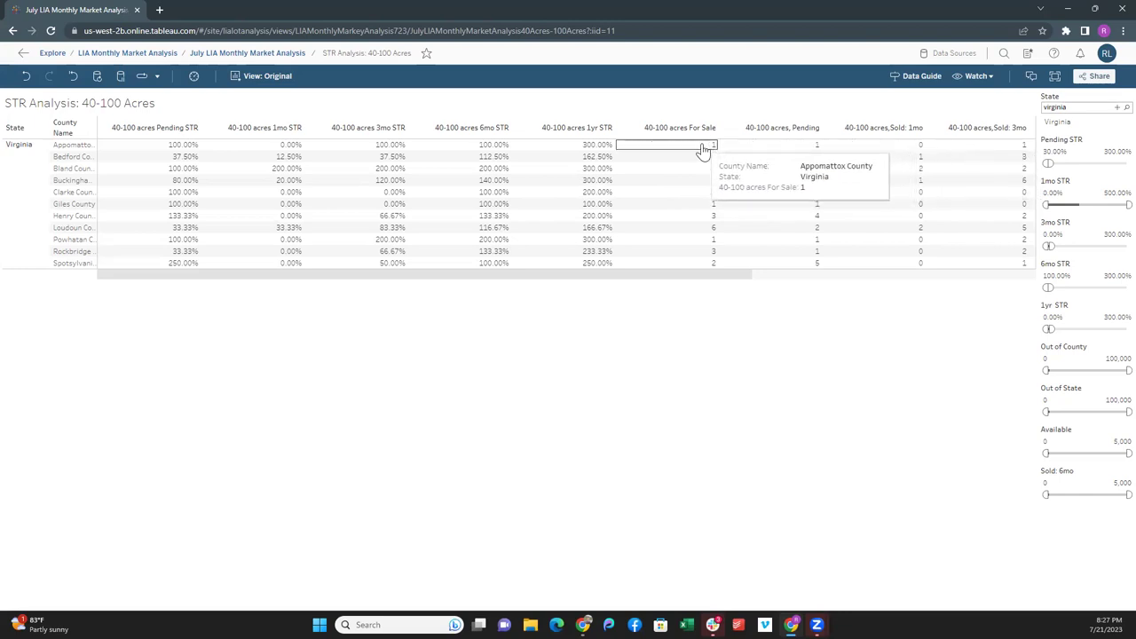
- Drag within the filtered Virginia county table to inspect the results
left_click_drag(749, 274, 988, 274)
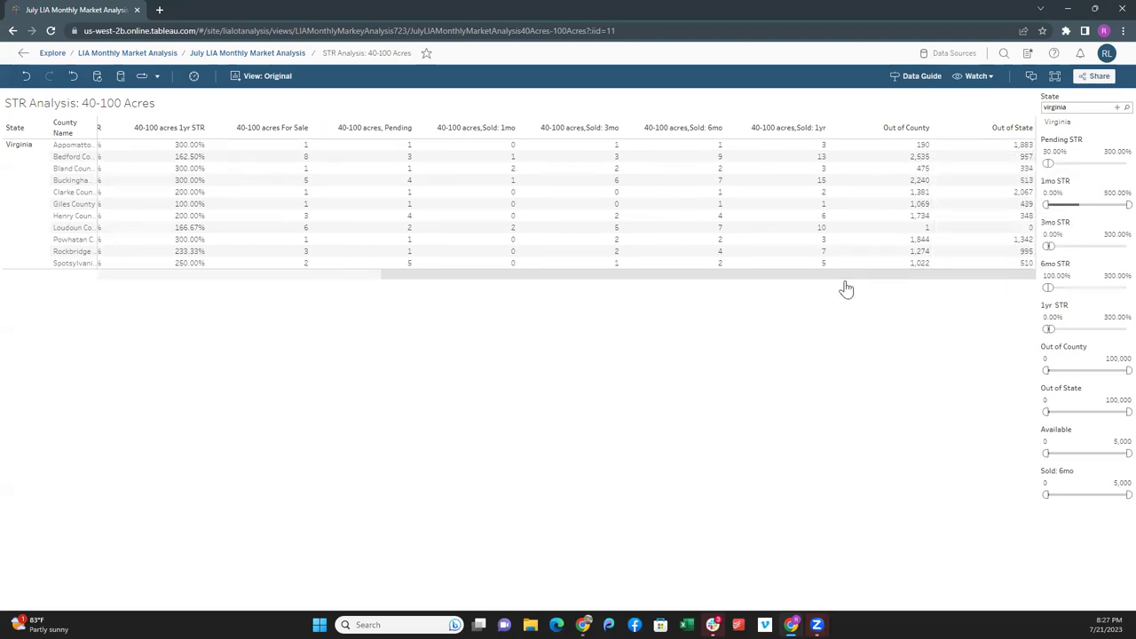
left_click_drag(840, 275, 603, 277)
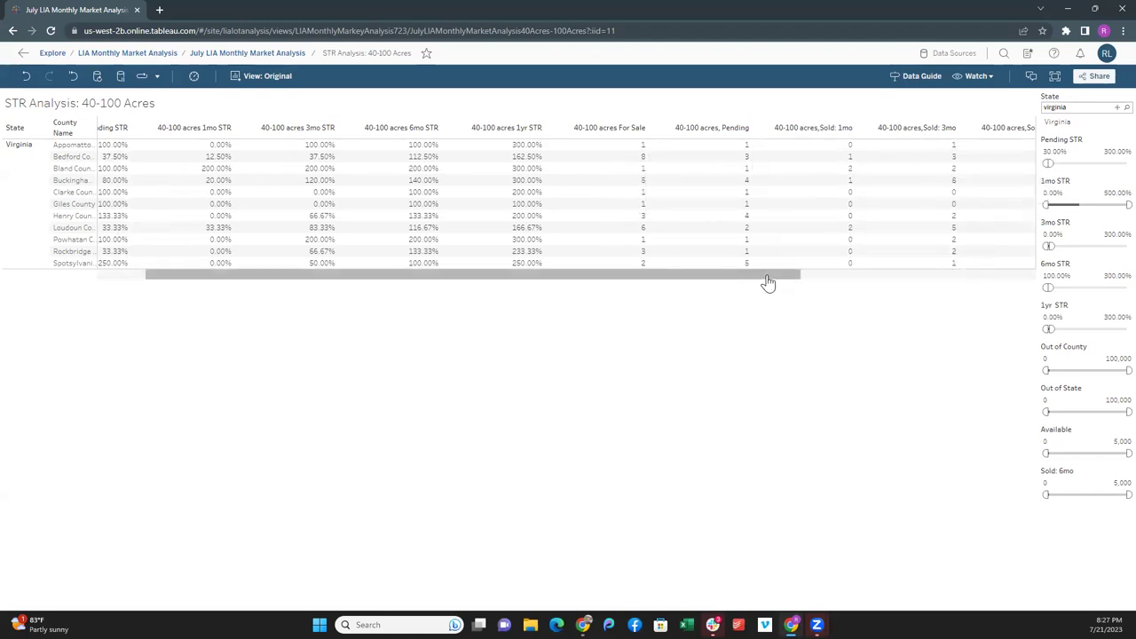
left_click_drag(769, 281, 794, 282)
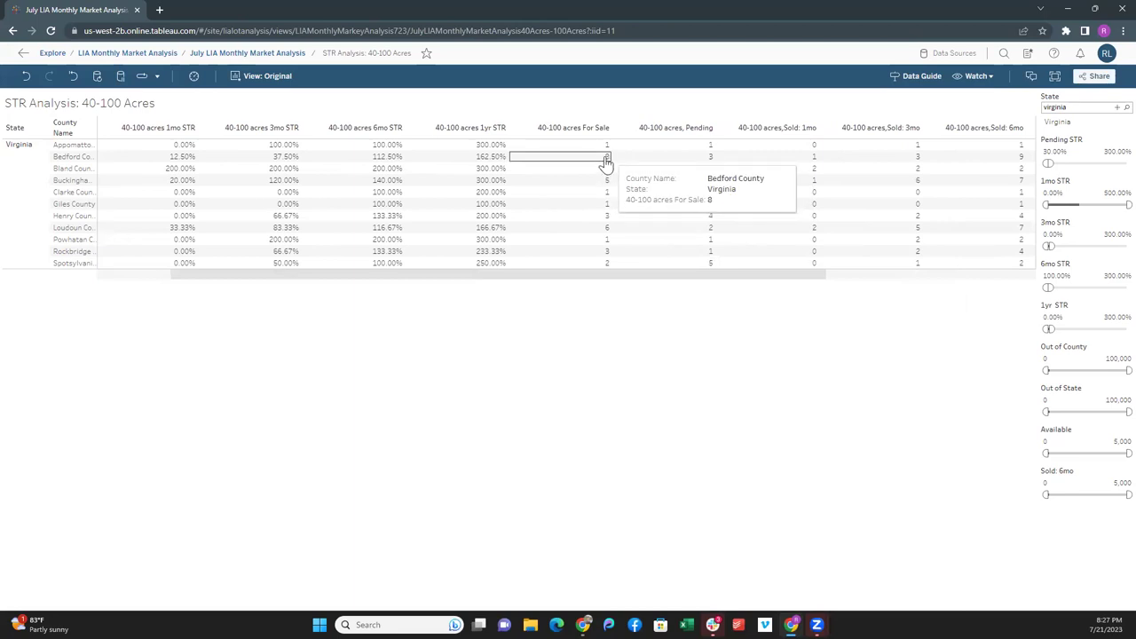
left_click_drag(627, 276, 759, 276)
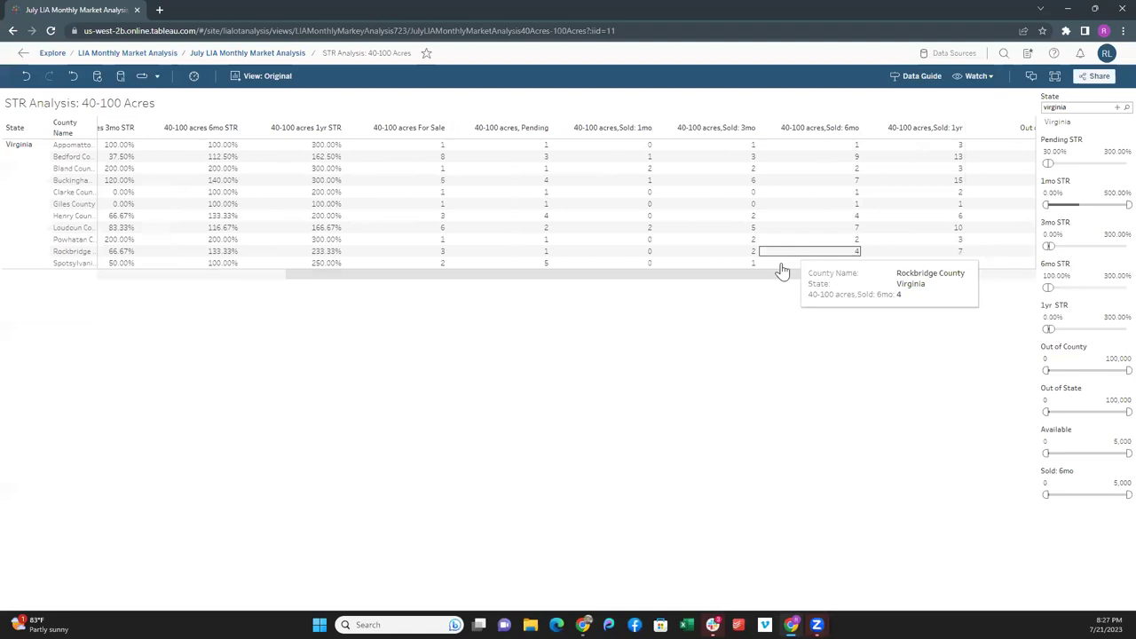
left_click_drag(767, 277, 358, 208)
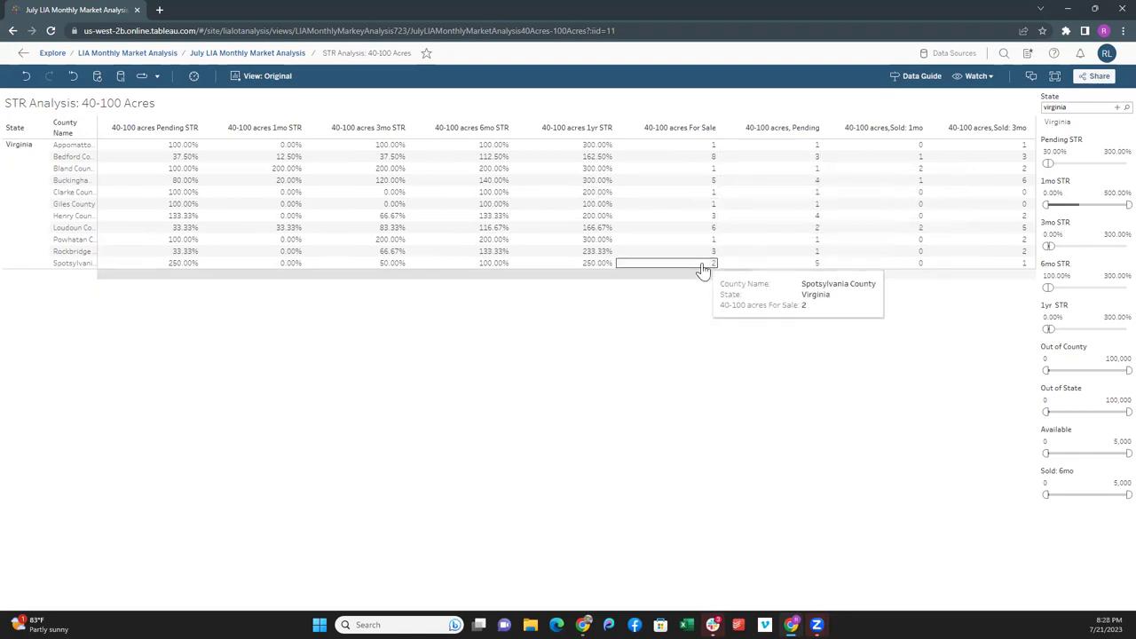
left_click_drag(701, 275, 816, 272)
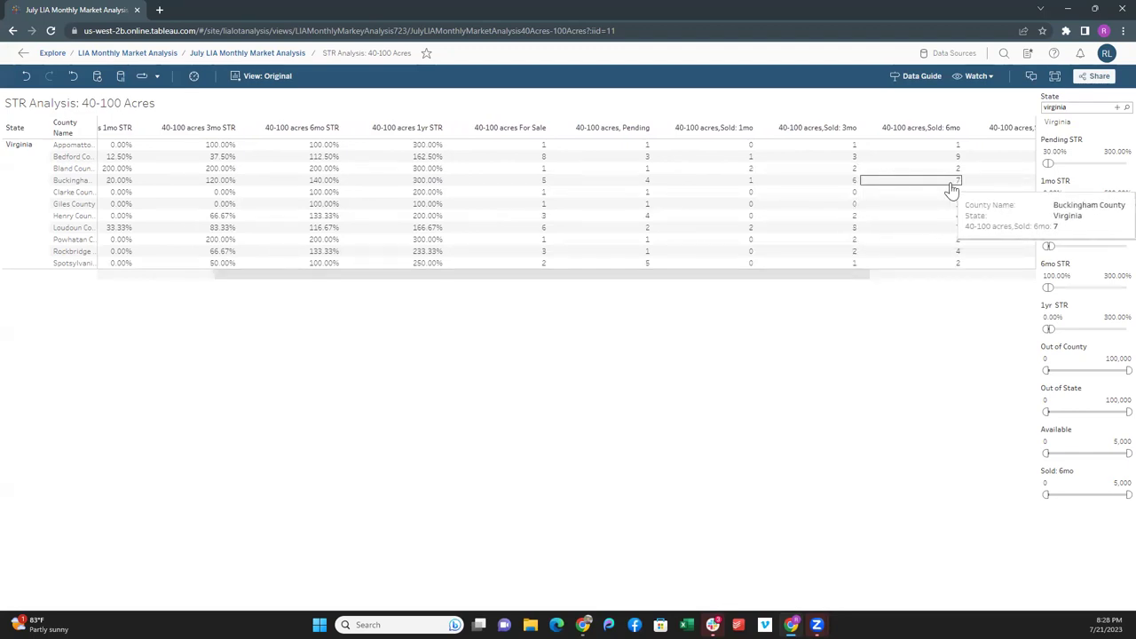
left_click_drag(808, 284, 685, 288)
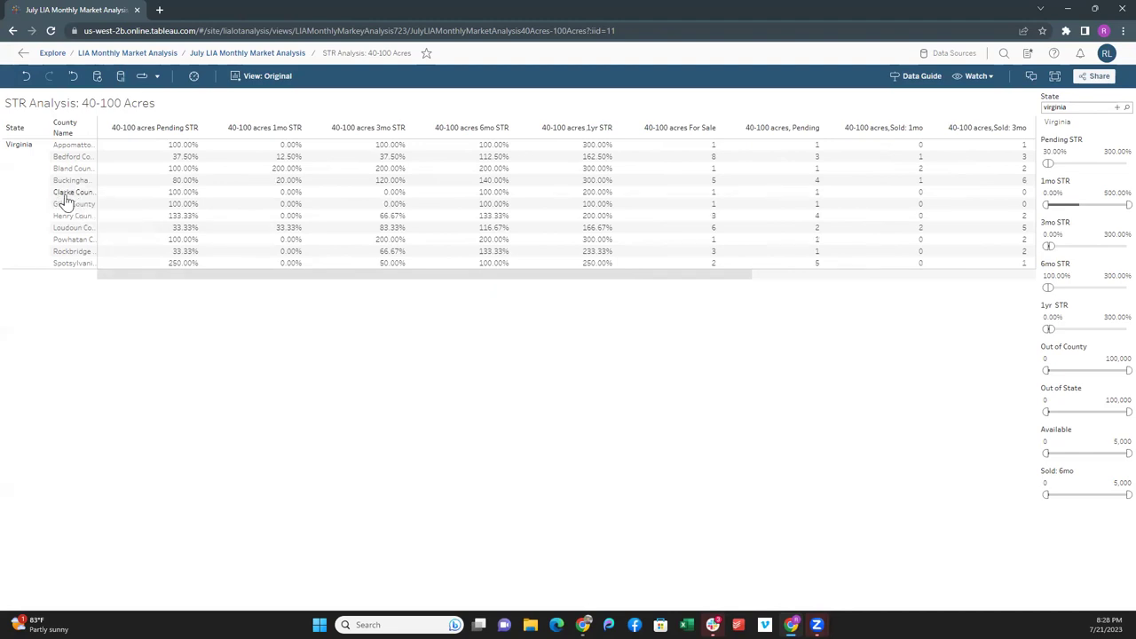
- Exclude the Clarke County and Giles County rows, then exclude the selected Pending STR column
left_click(67, 195)
left_click(159, 213)
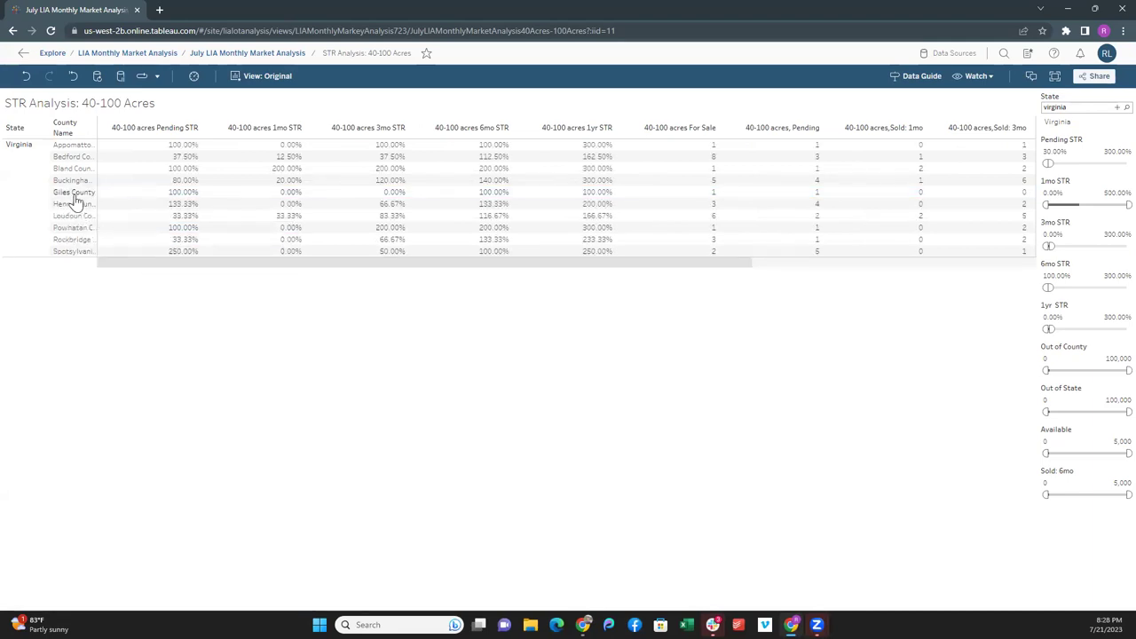
left_click(72, 195)
left_click(152, 212)
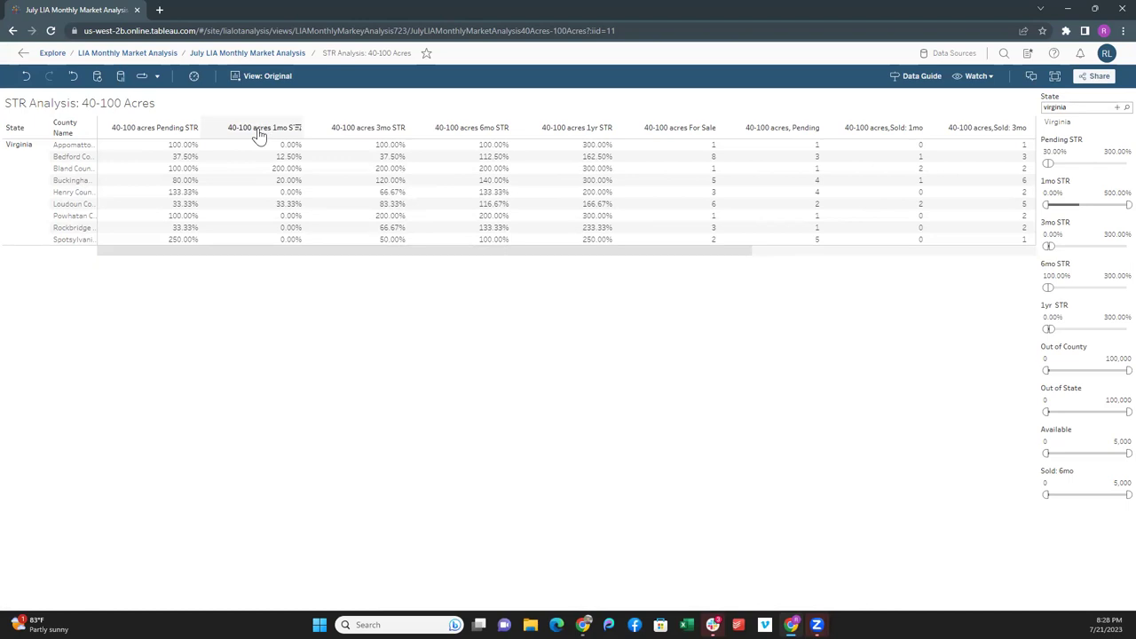
left_click(179, 129)
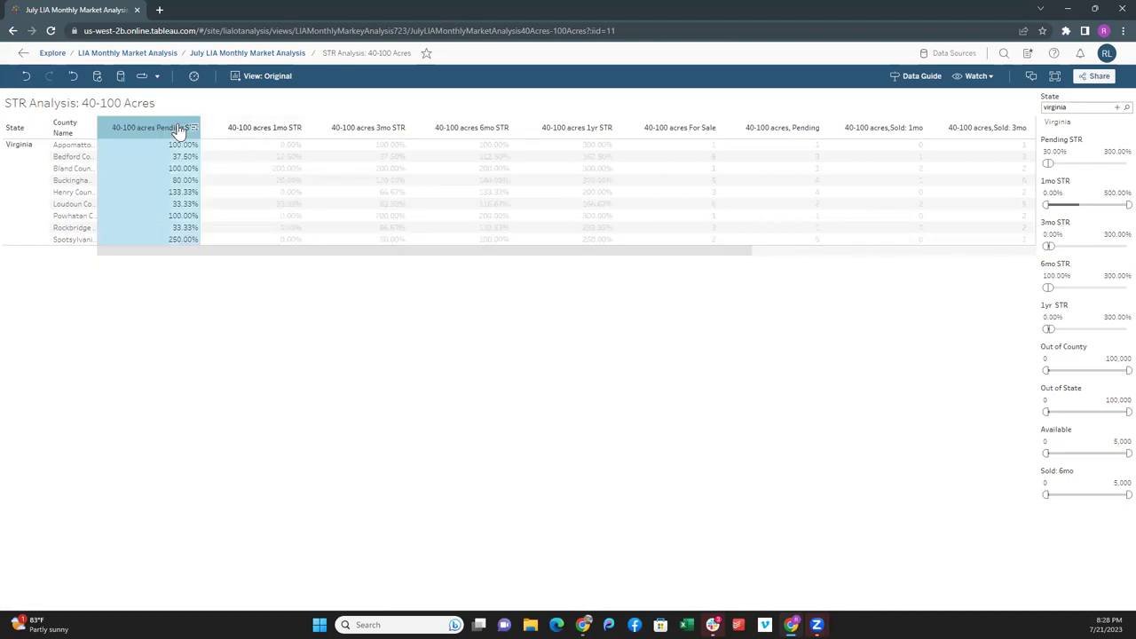
left_click(273, 143)
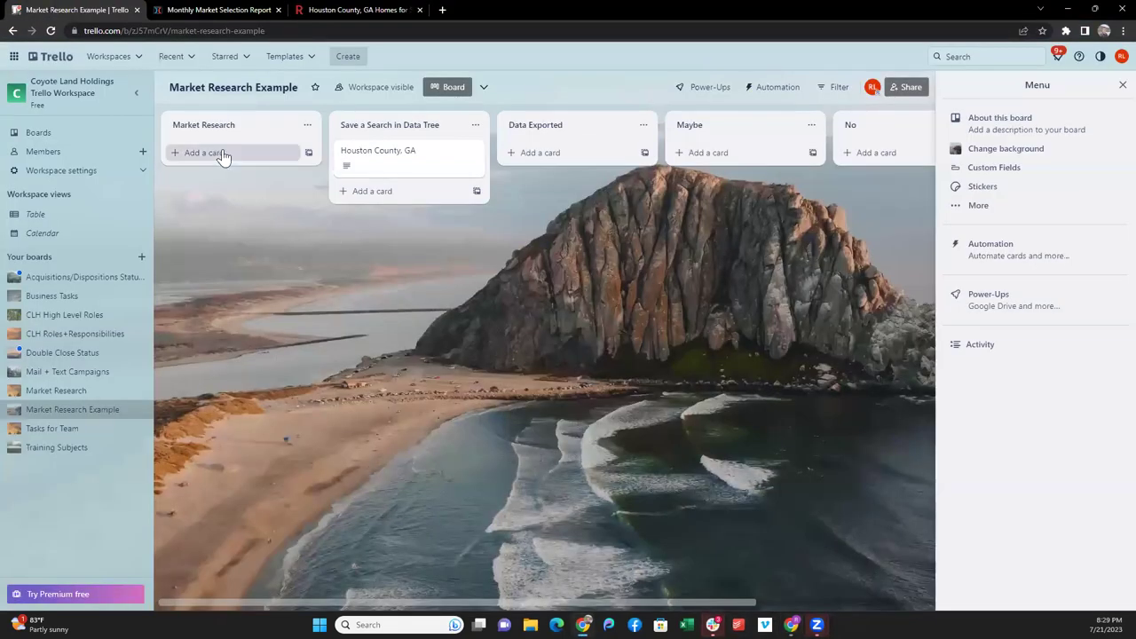
- Add Bedford County, VA and Buckingham County, VA cards to Market Research, then return to maximized Tableau
left_click(222, 156)
type("Bedfor")
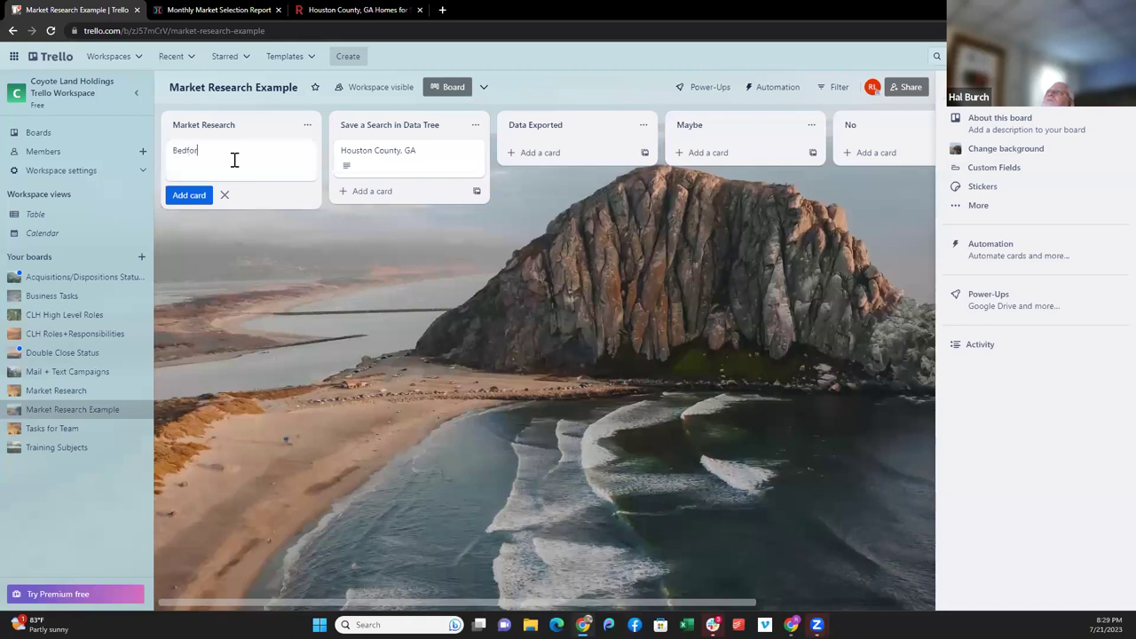
type("d County, VA")
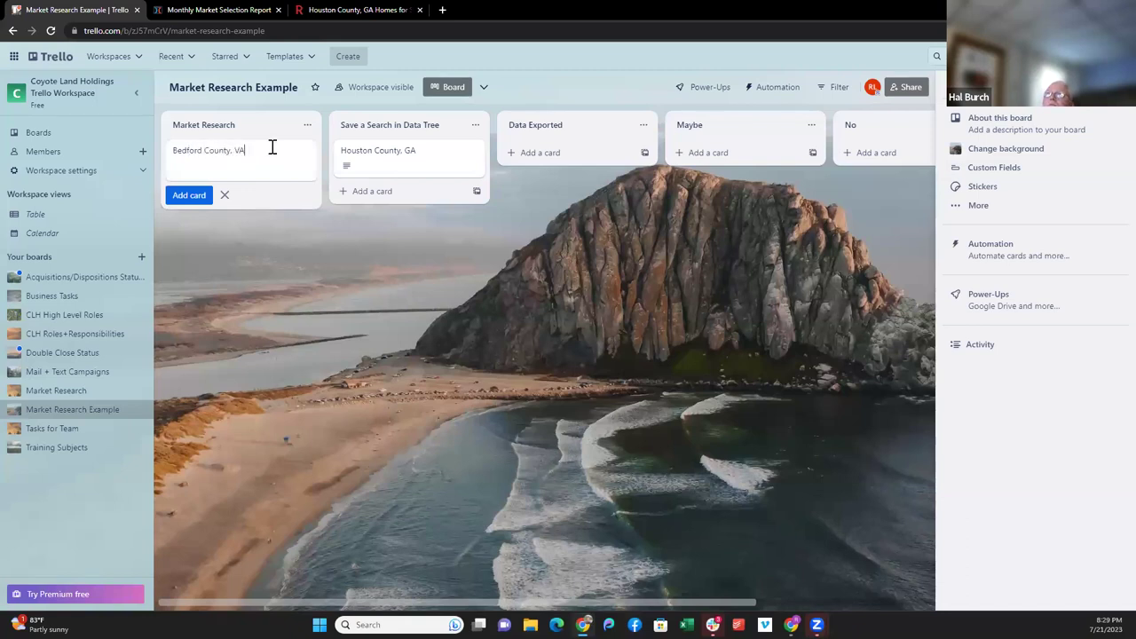
left_click(206, 194)
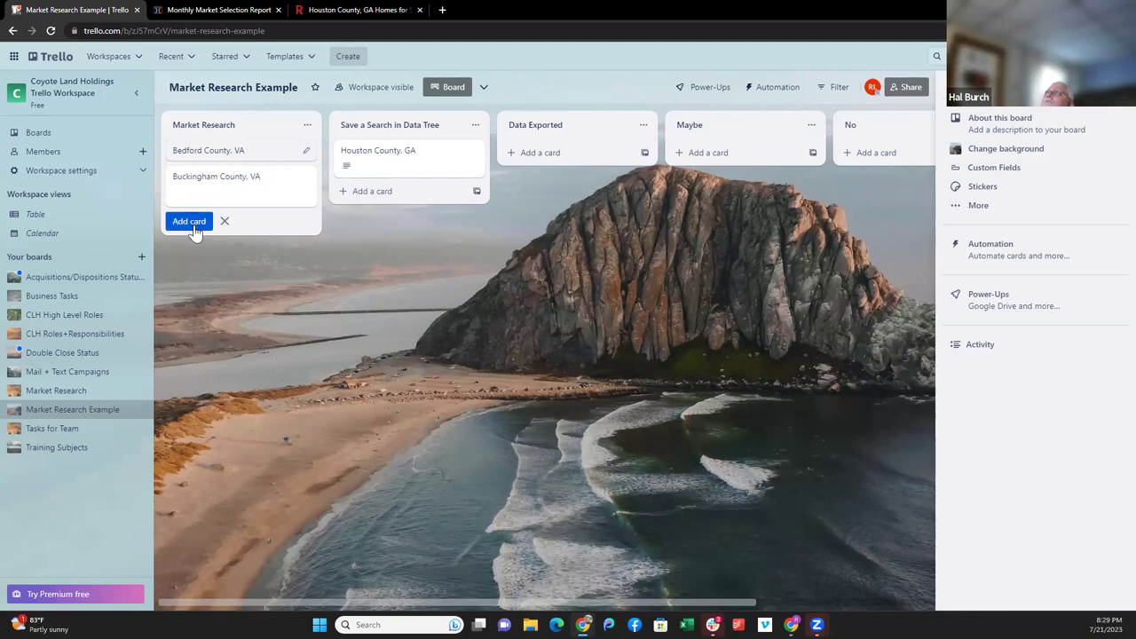
key("Return")
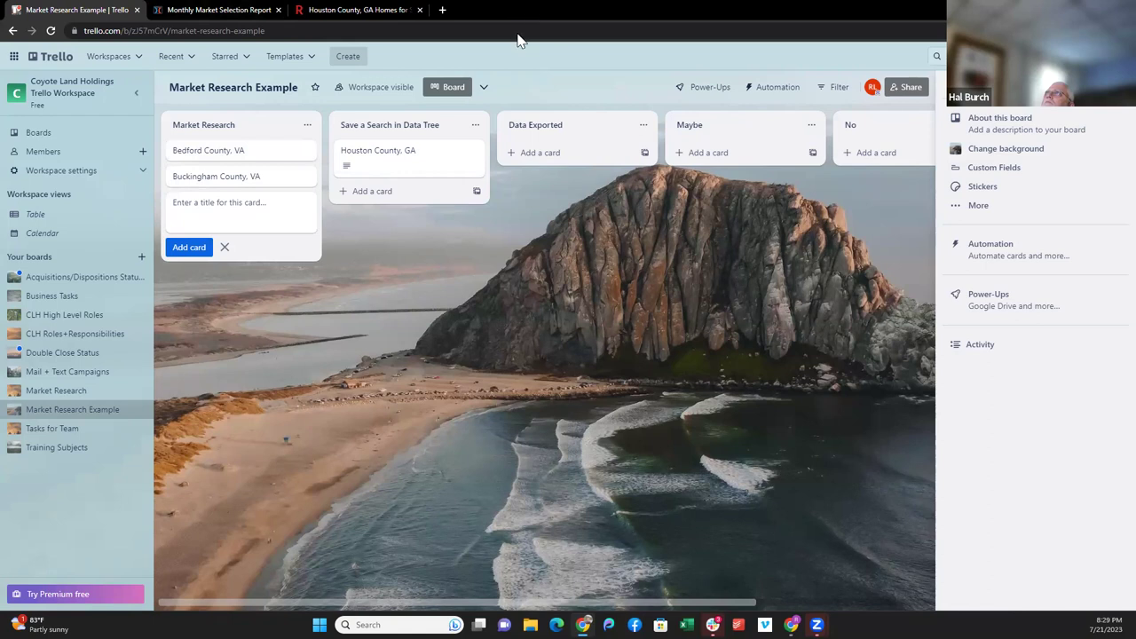
key("alt+Tab")
left_click(838, 150)
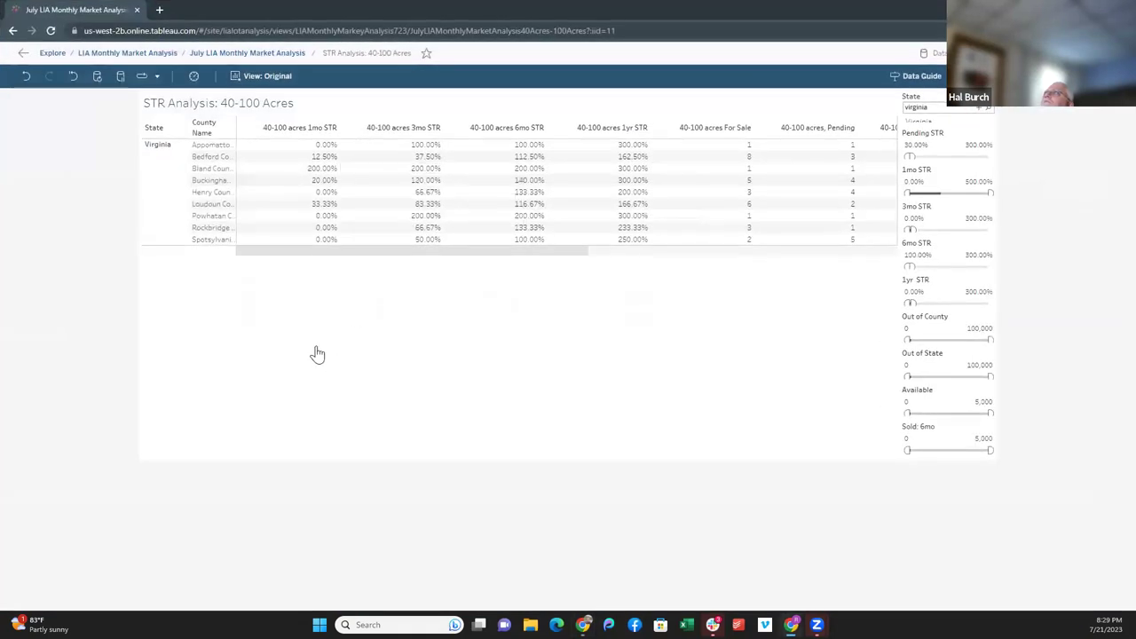
left_click(274, 56)
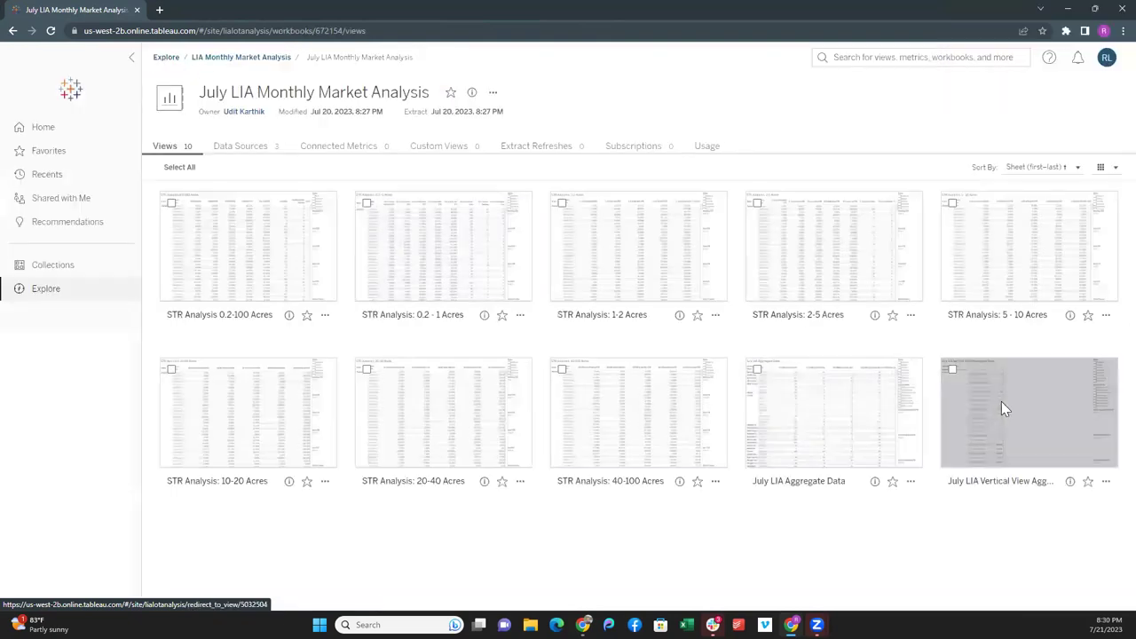
left_click(1001, 407)
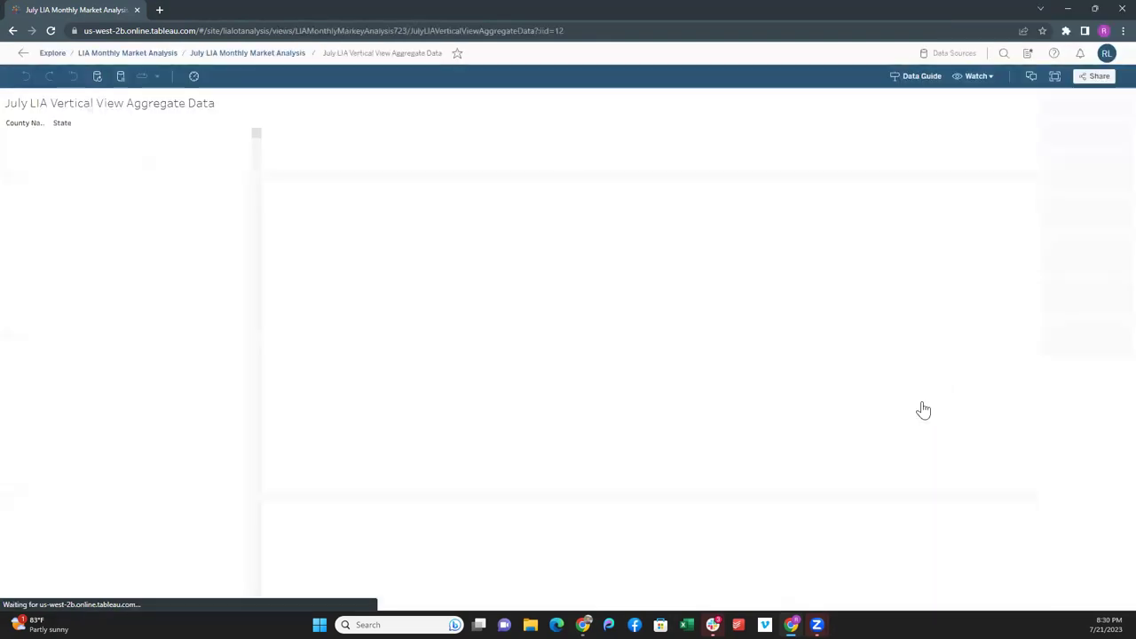
left_click(1063, 140)
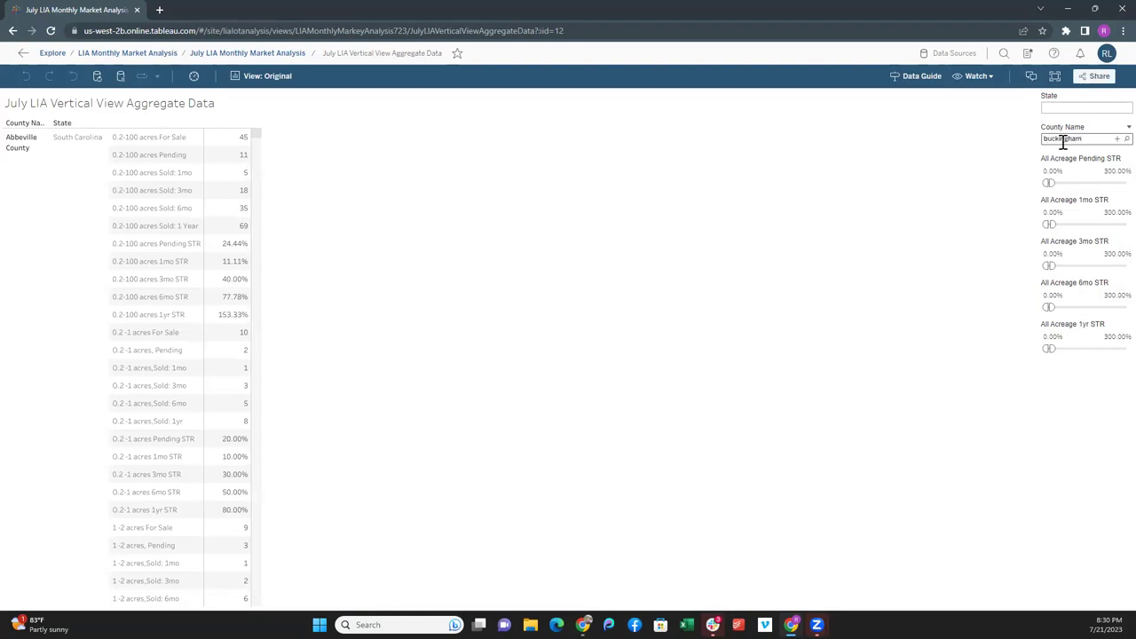
left_click(1051, 152)
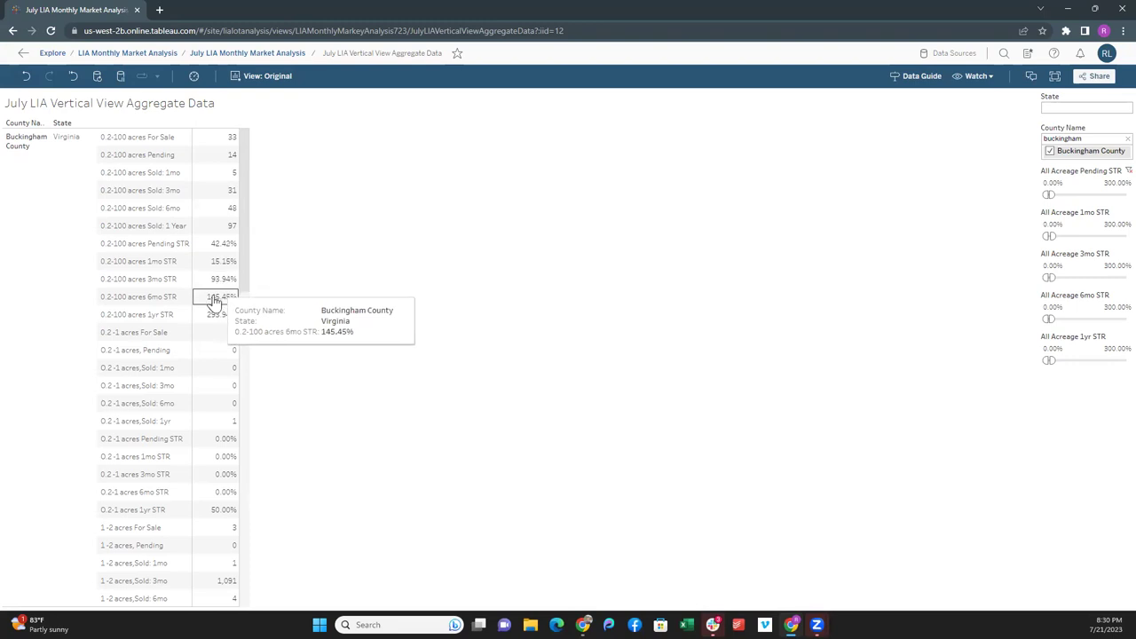
scroll(218, 368, "down", 2)
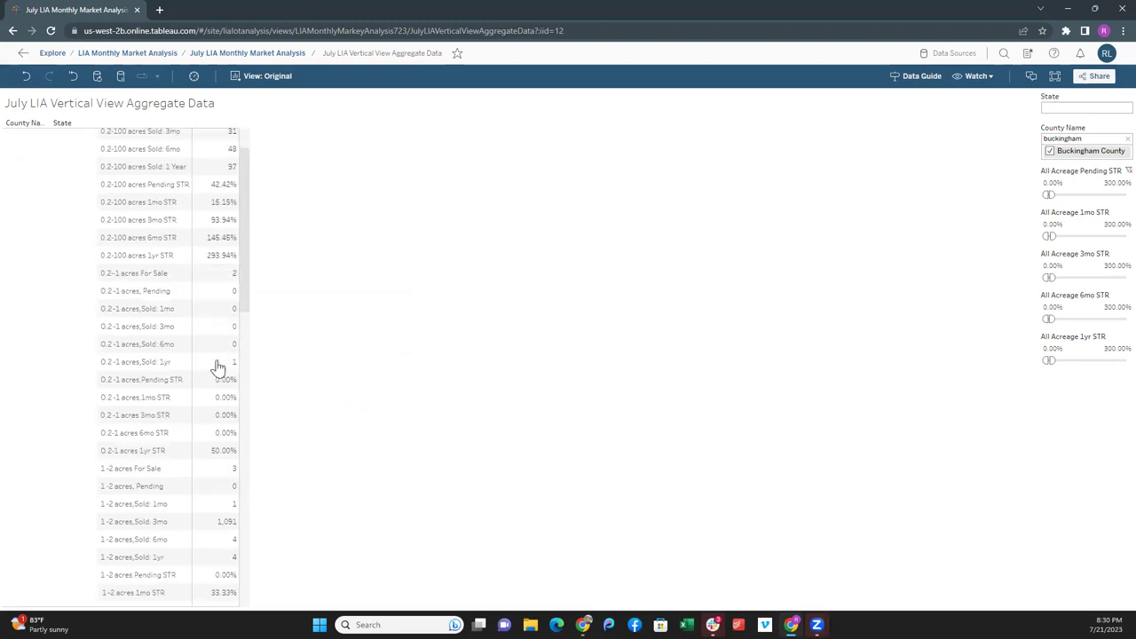
scroll(218, 368, "down", 5)
scroll(217, 368, "down", 7)
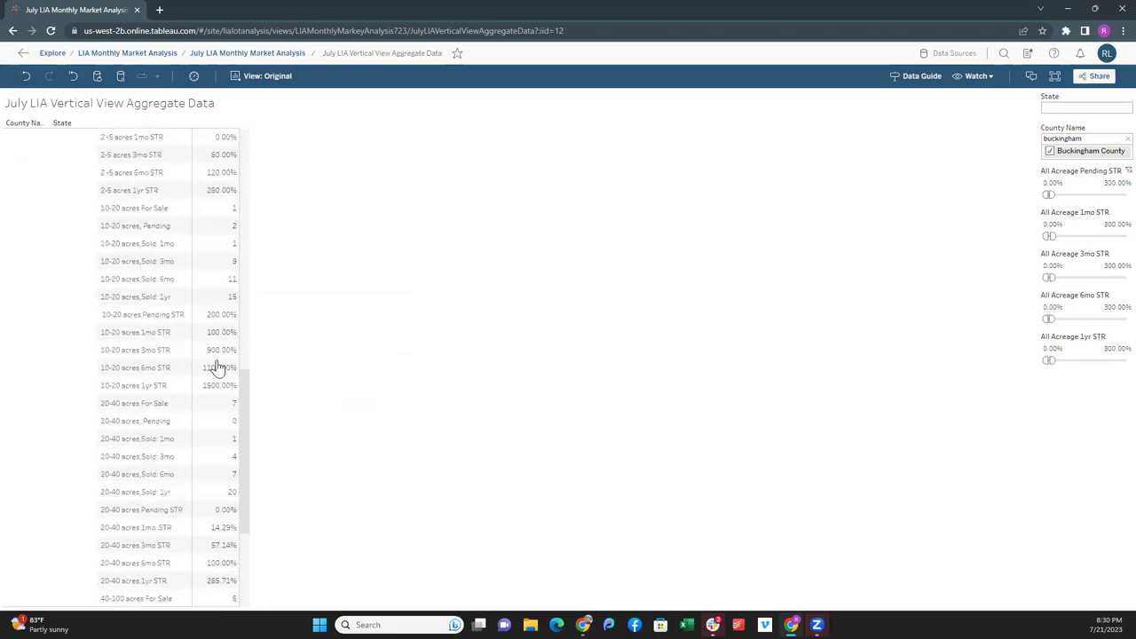
scroll(218, 367, "down", 2)
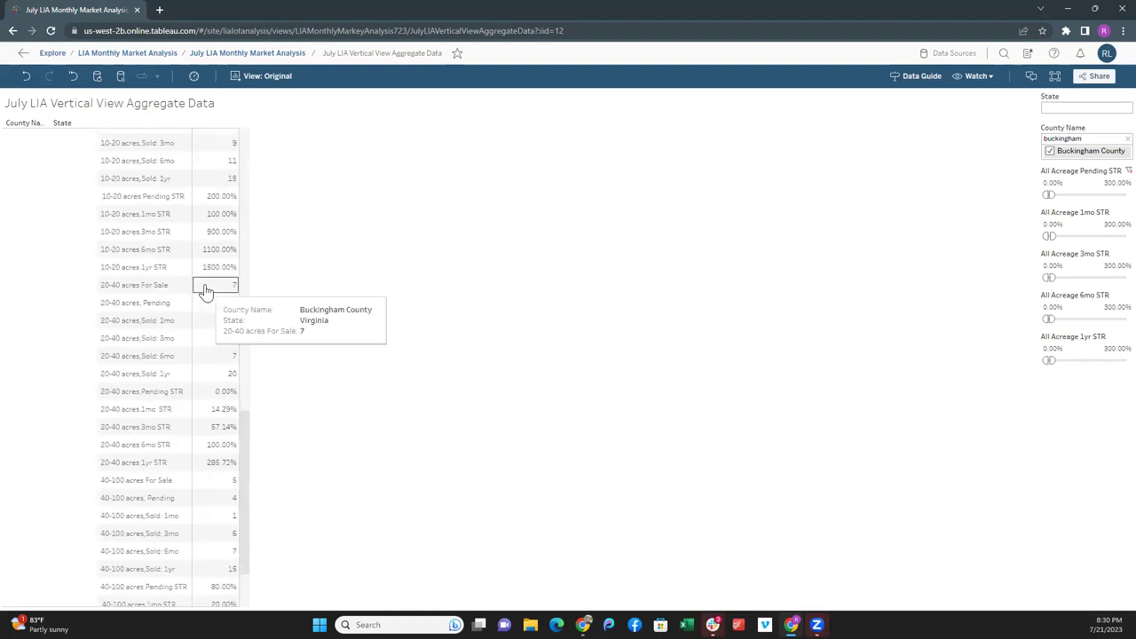
scroll(183, 375, "down", 1)
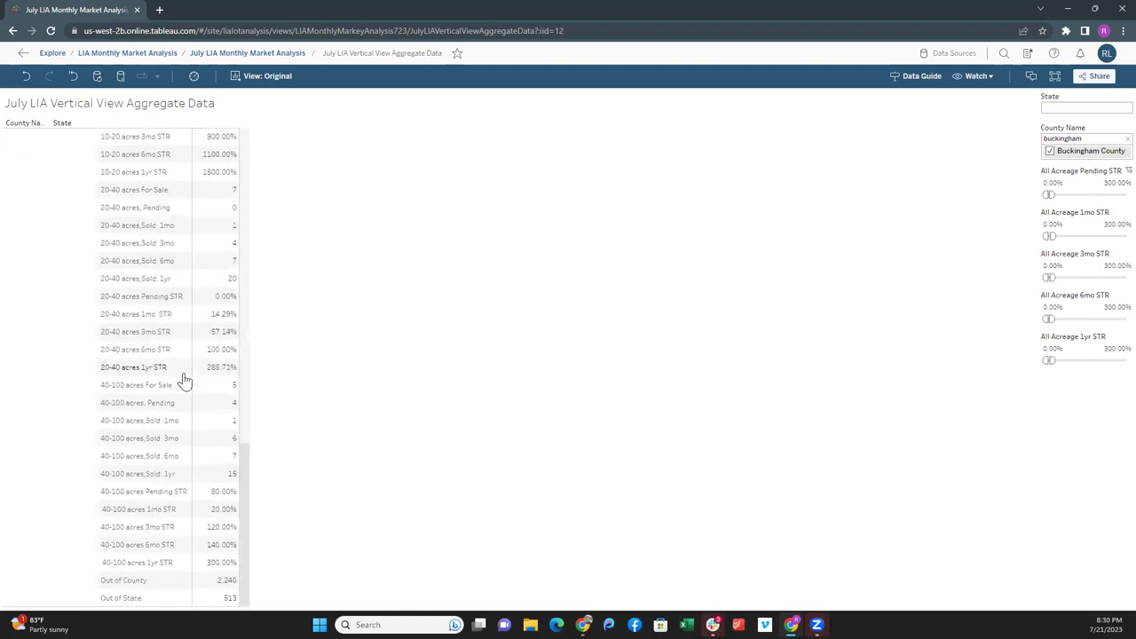
scroll(204, 329, "up", 4)
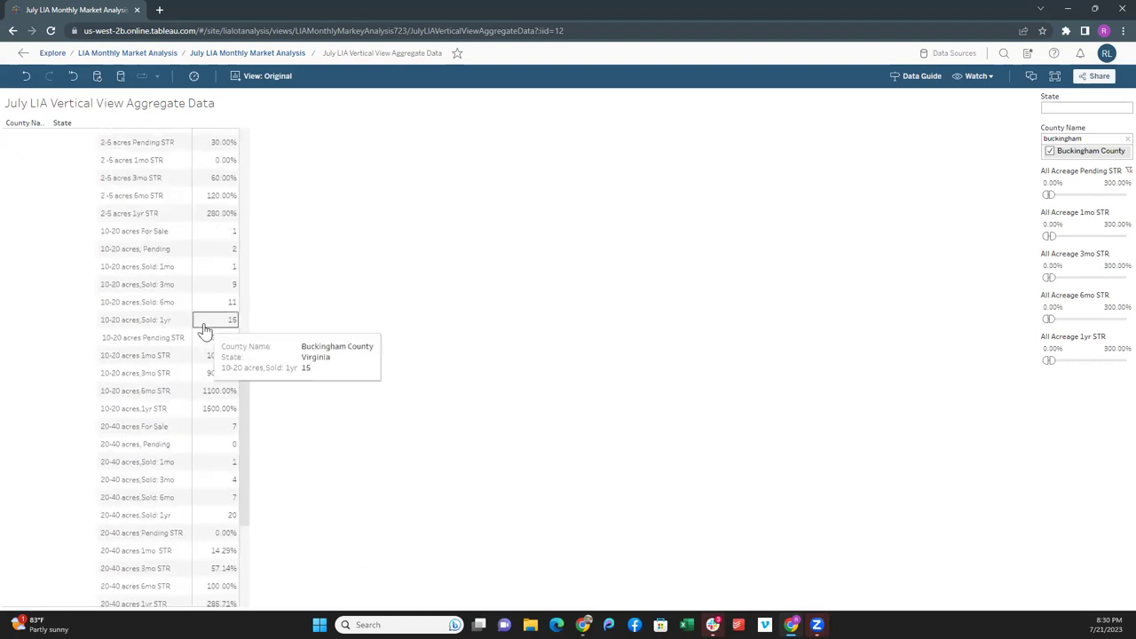
scroll(200, 326, "up", 10)
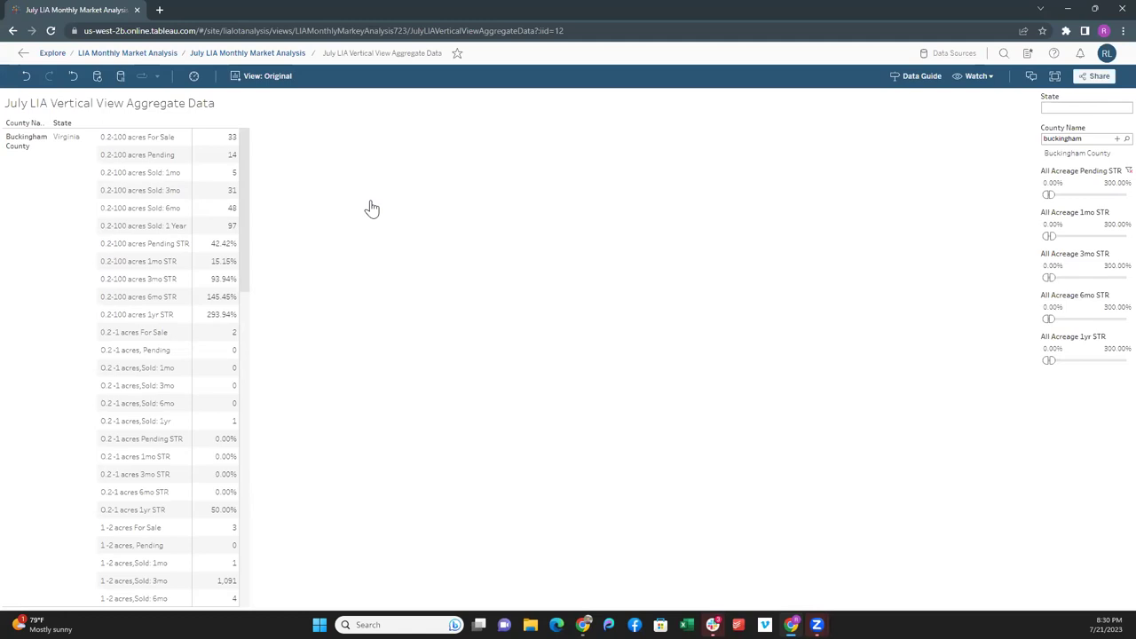
scroll(124, 474, "down", 3)
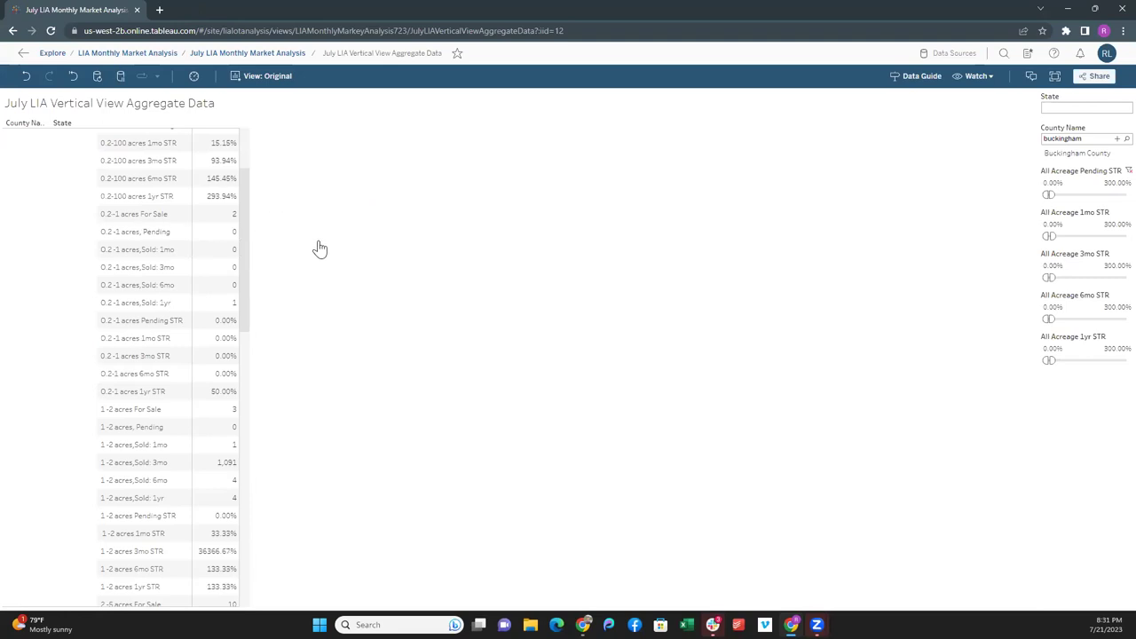
scroll(190, 266, "up", 3)
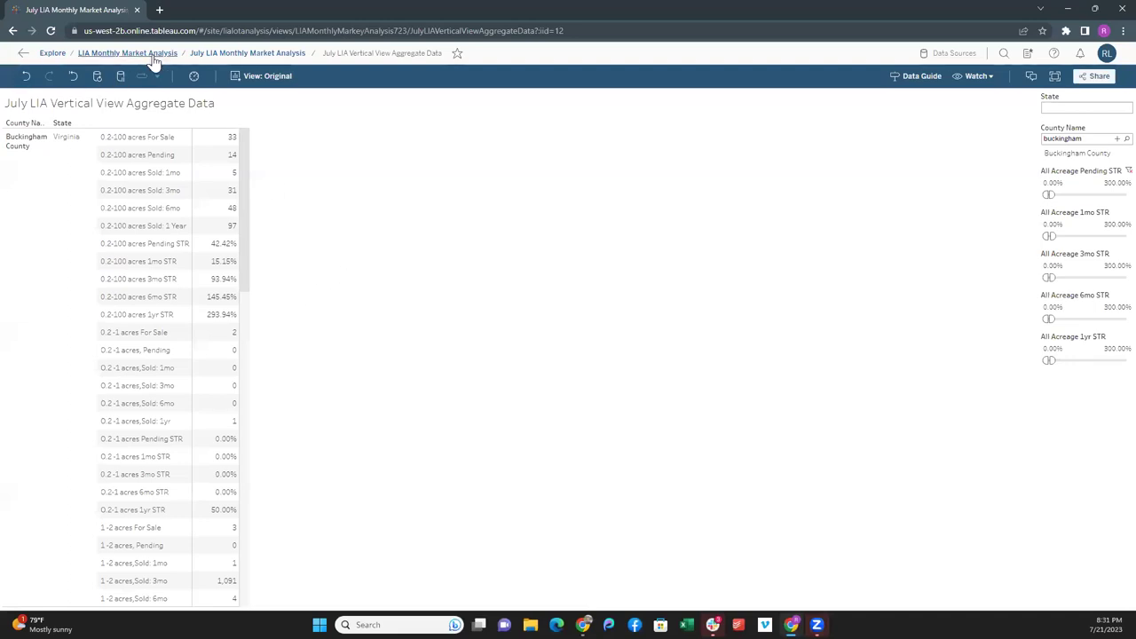
- Open the STR Analysis 0.2-100 Acres view and set the Available filter minimum to 50
left_click(254, 55)
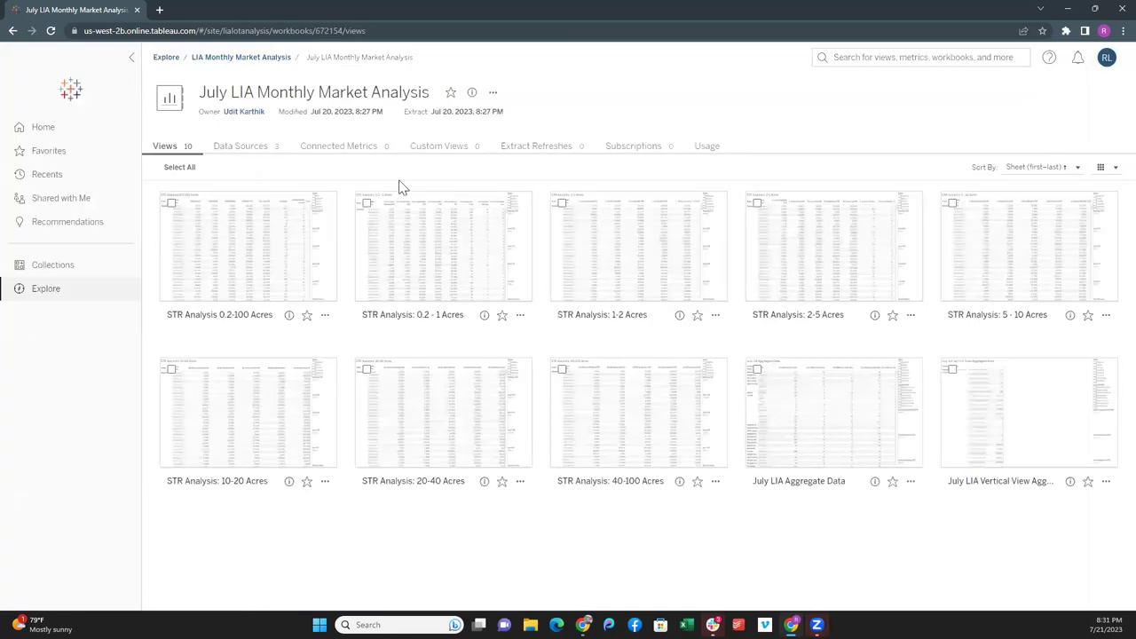
left_click(253, 253)
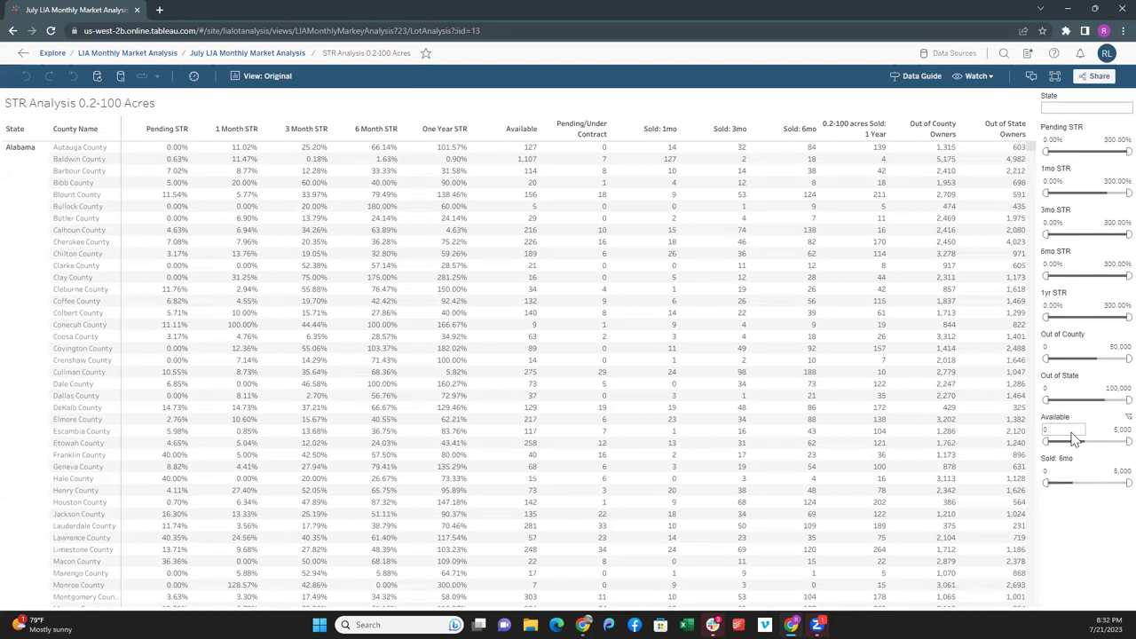
left_click(1072, 432)
type("50")
left_click(1120, 430)
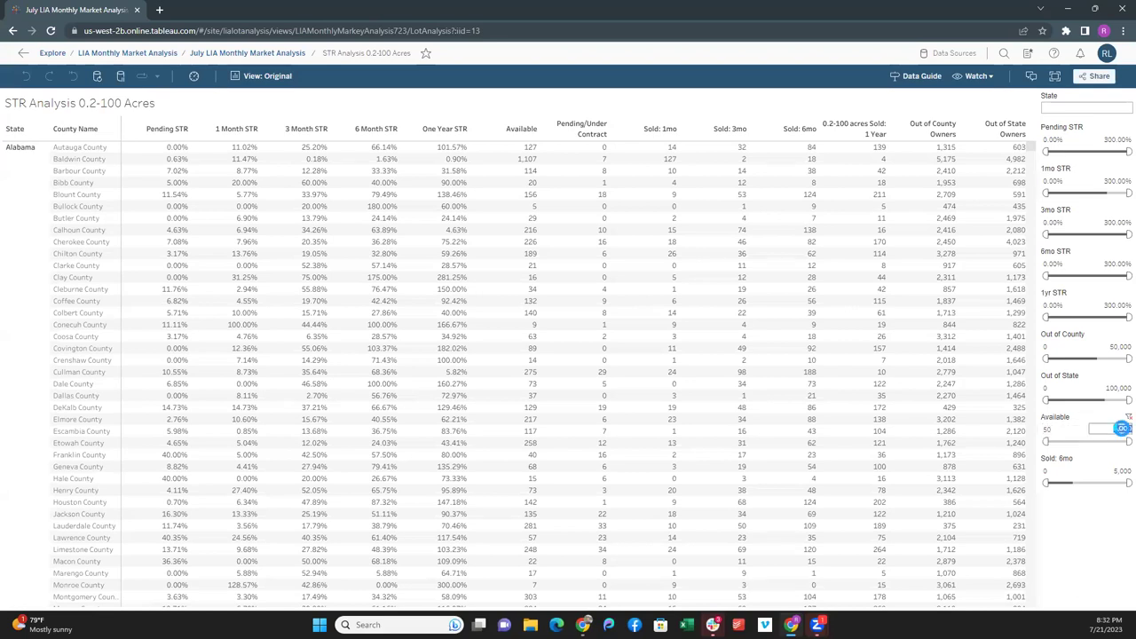
type("10")
- Scroll through the filtered Alabama county list, then shrink the browser window
scroll(686, 449, "down", 5)
scroll(680, 449, "down", 10)
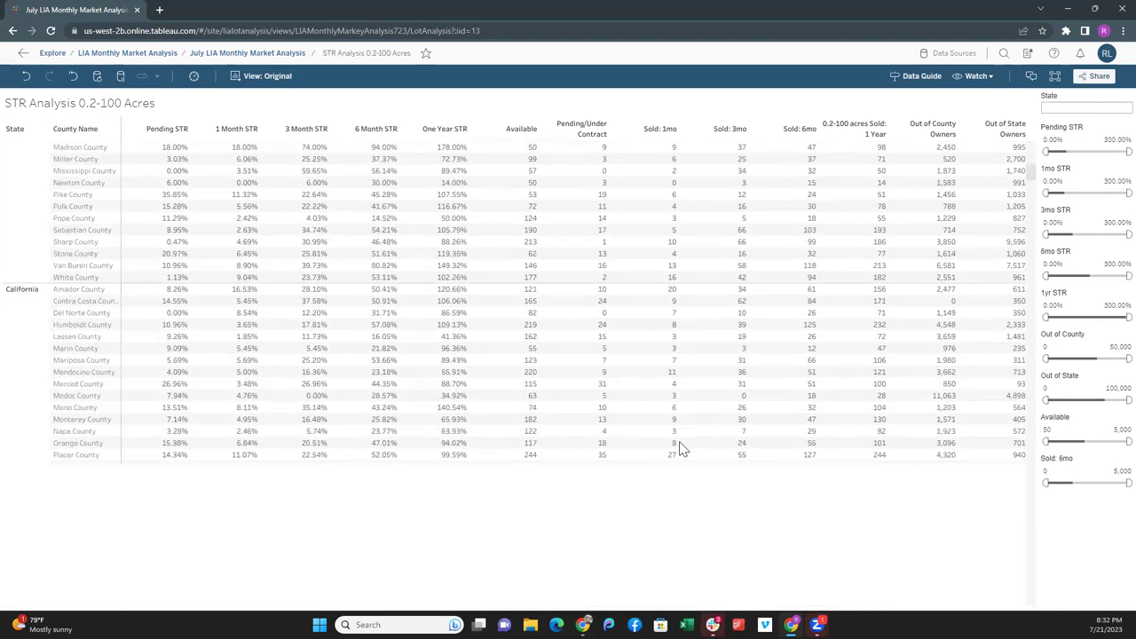
scroll(648, 430, "up", 3)
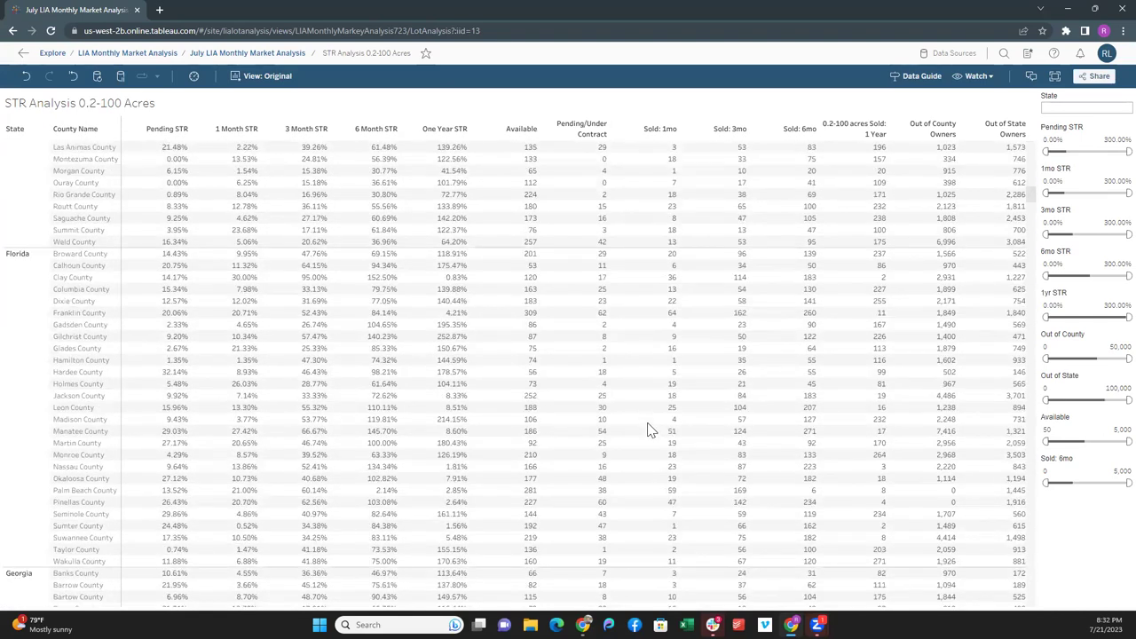
scroll(617, 426, "up", 12)
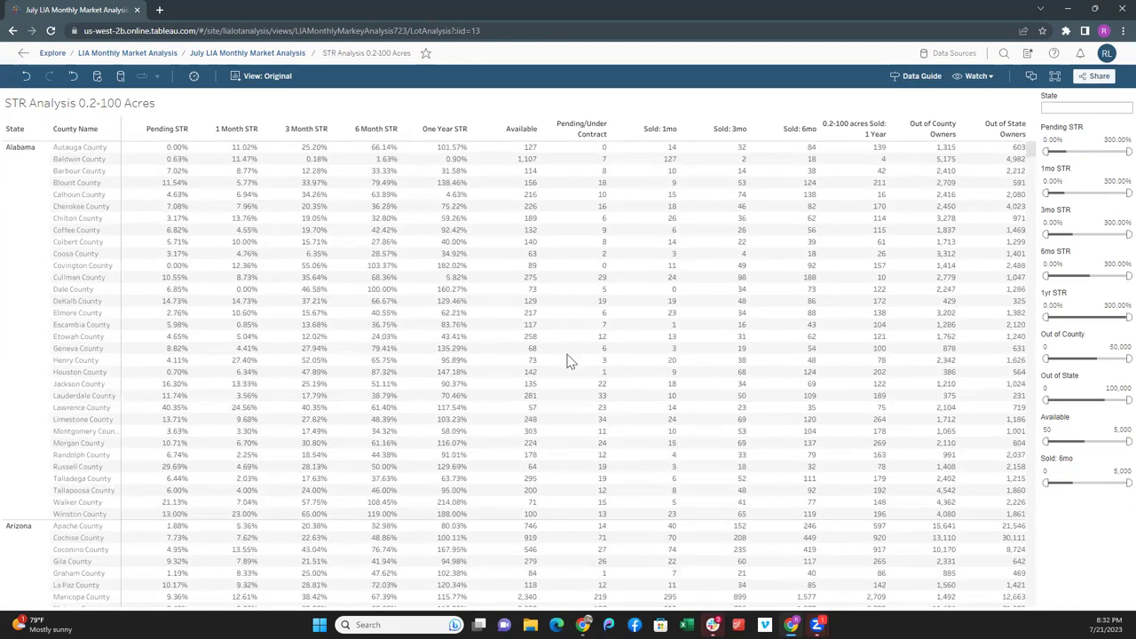
double_click(279, 11)
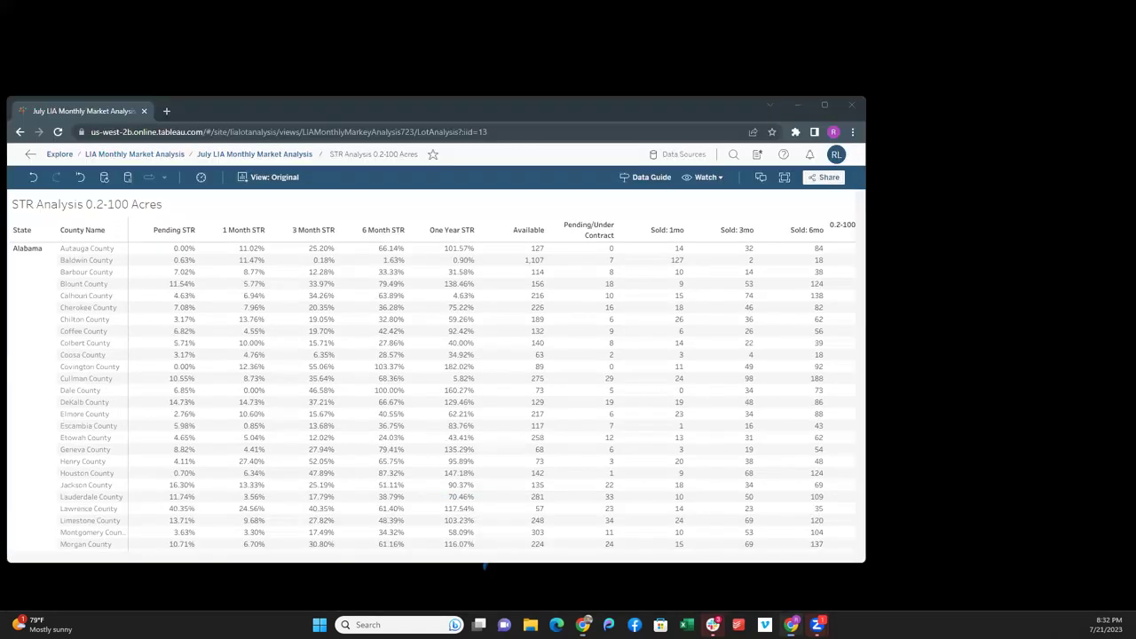
- Maximize the Trello board window, then maximize Tableau and return to the July LIA workbook's views
key("alt+Tab")
left_click(907, 35)
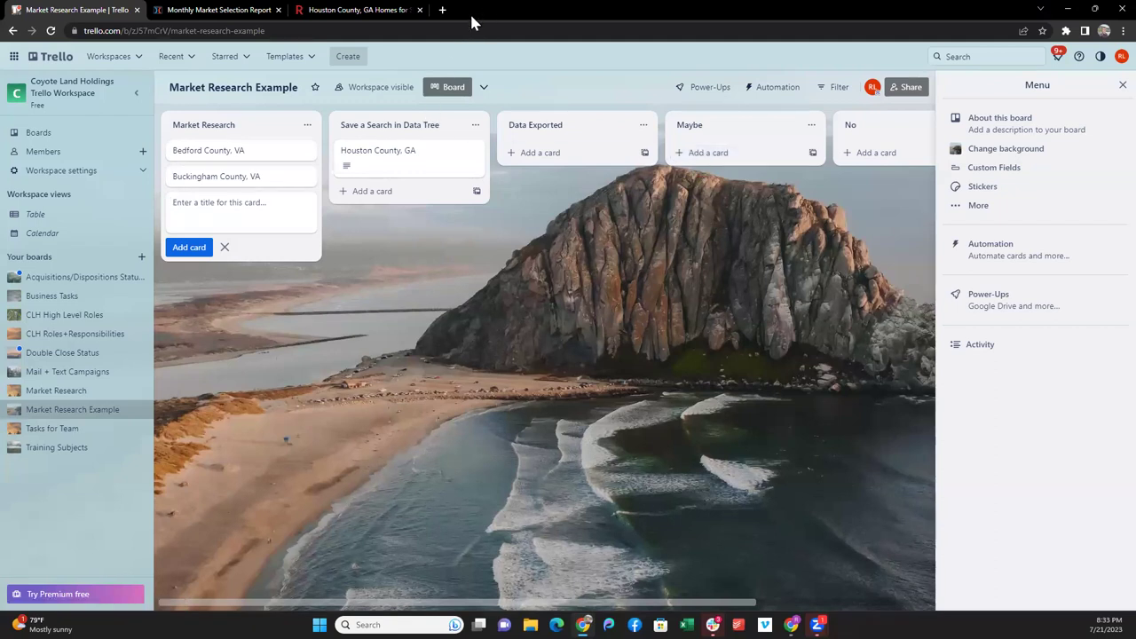
key("alt+Tab")
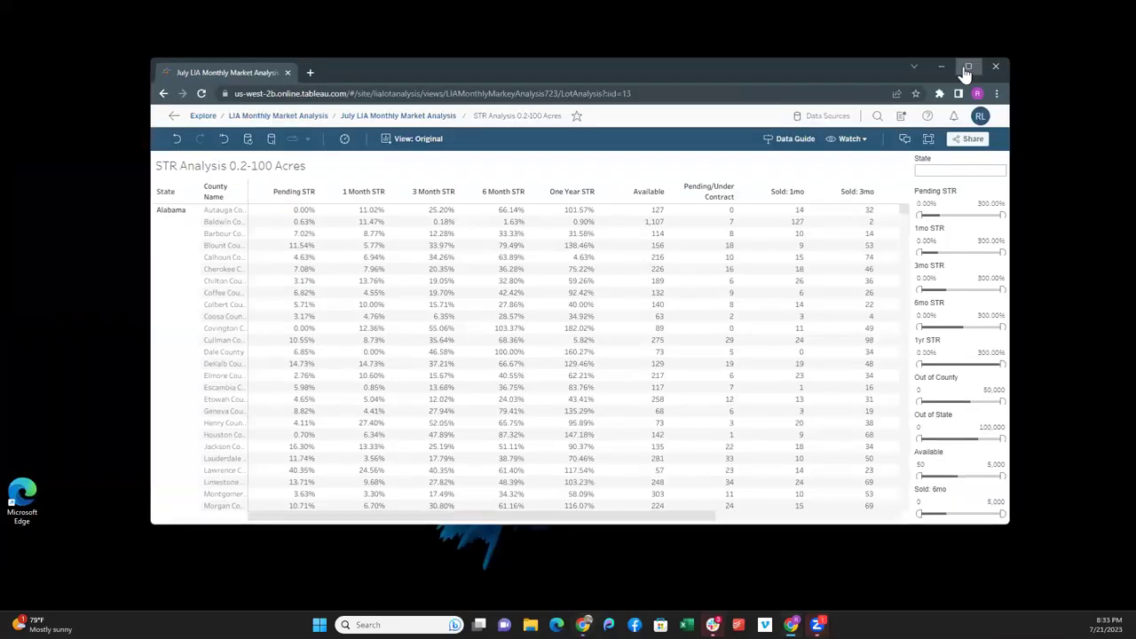
left_click(967, 68)
left_click(250, 55)
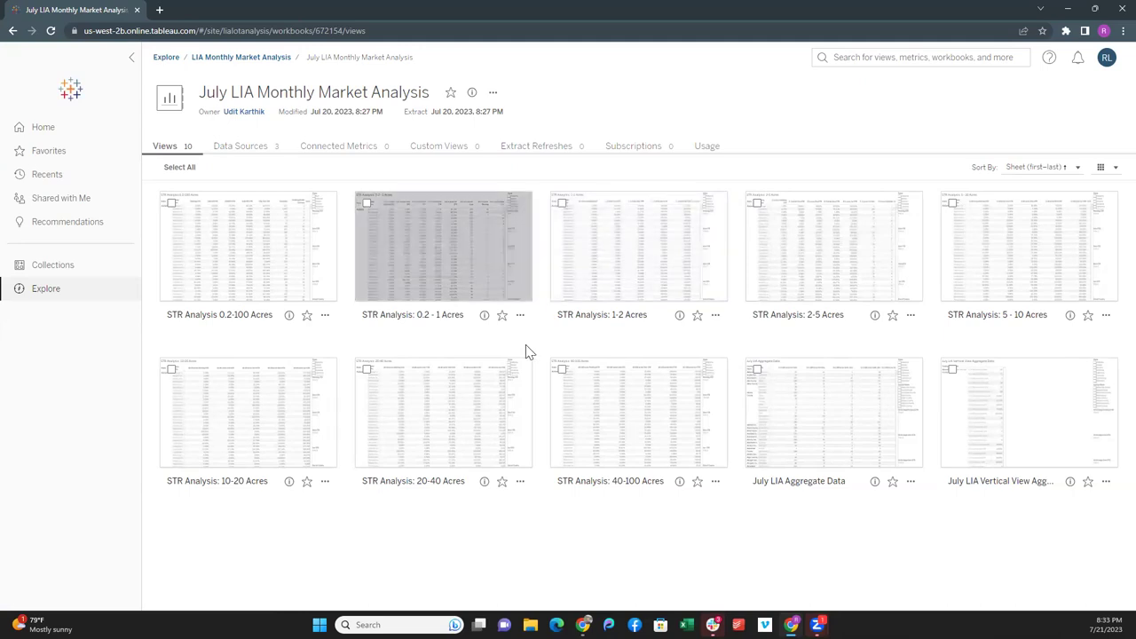
- Open the STR Analysis: 2-5 Acres view from the workbook's Views page
left_click(802, 267)
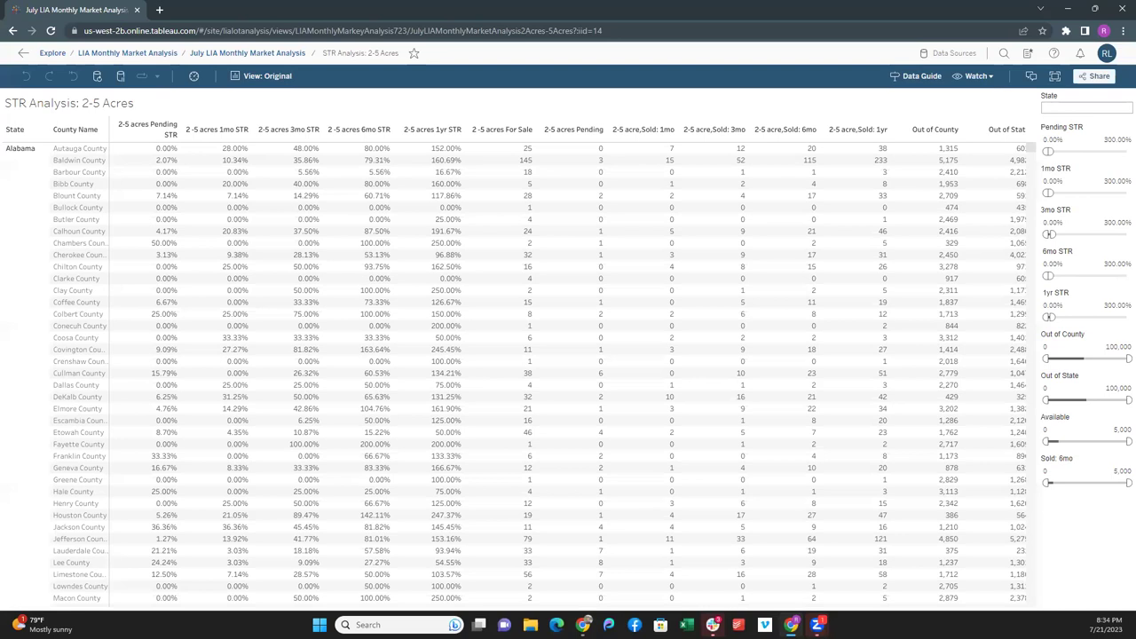
left_click(223, 53)
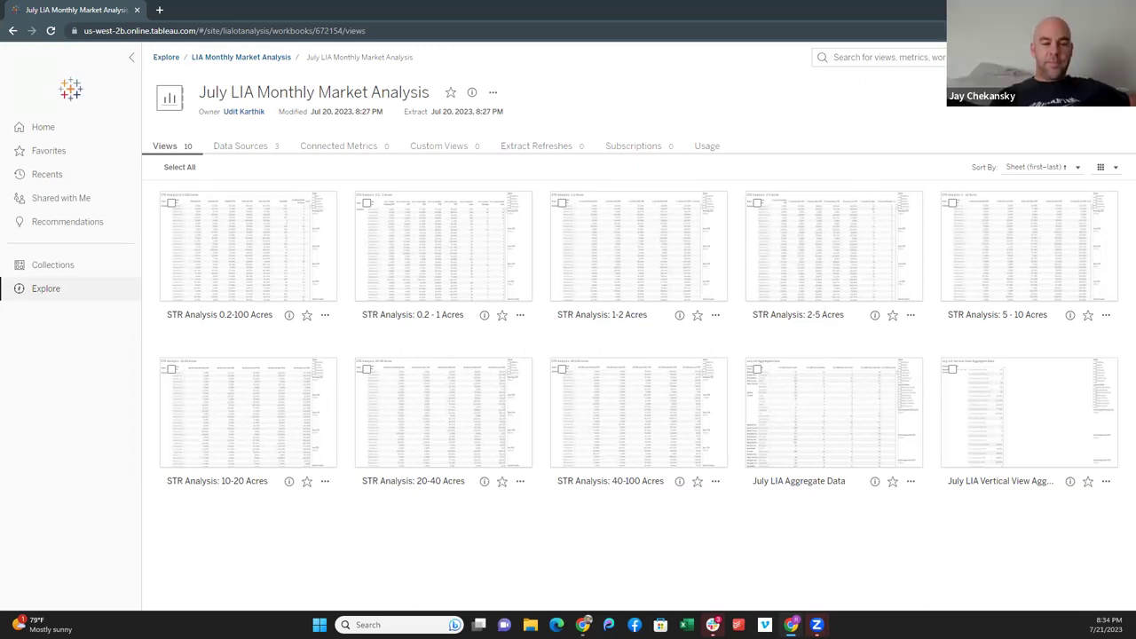
left_click(11, 31)
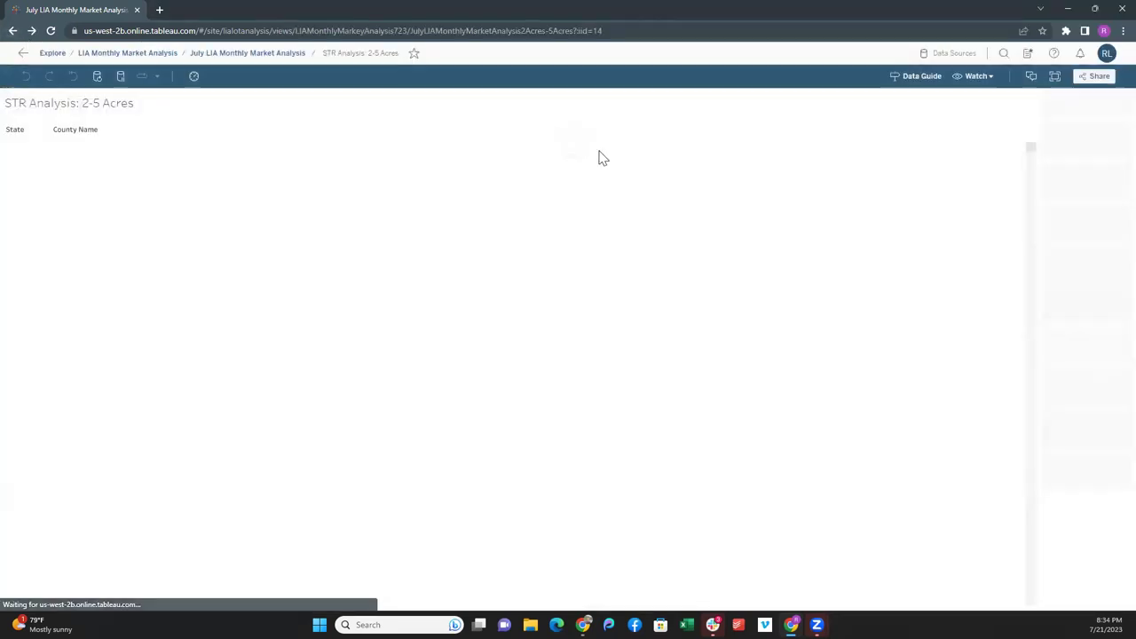
- Sign out of Tableau Cloud and sign back in with the account e-mail and saved password
left_click(1106, 54)
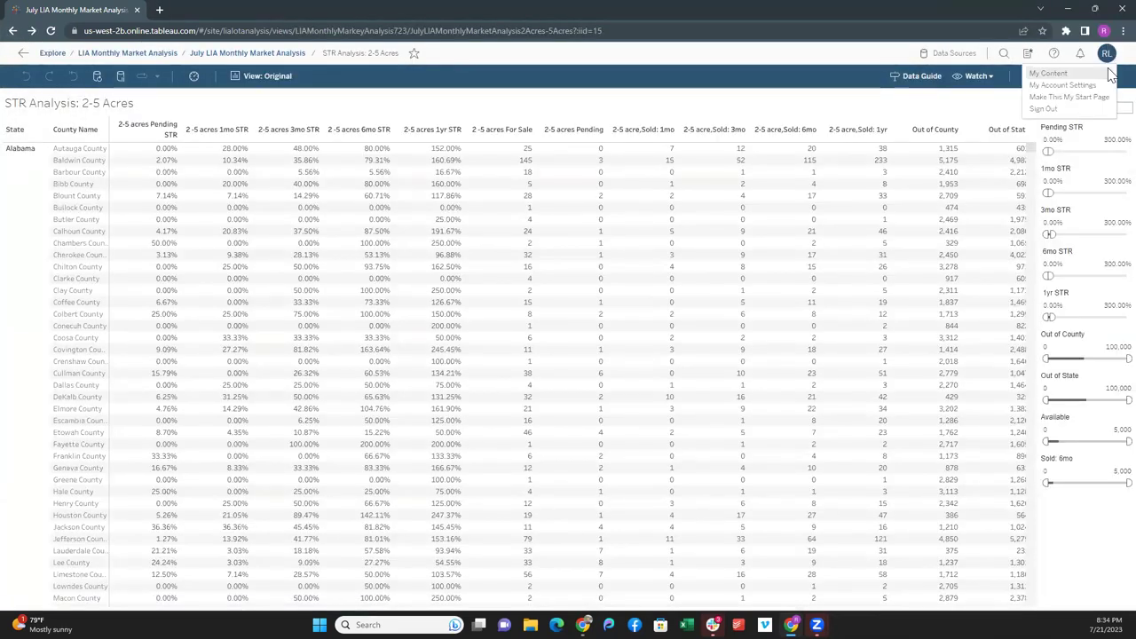
left_click(1052, 113)
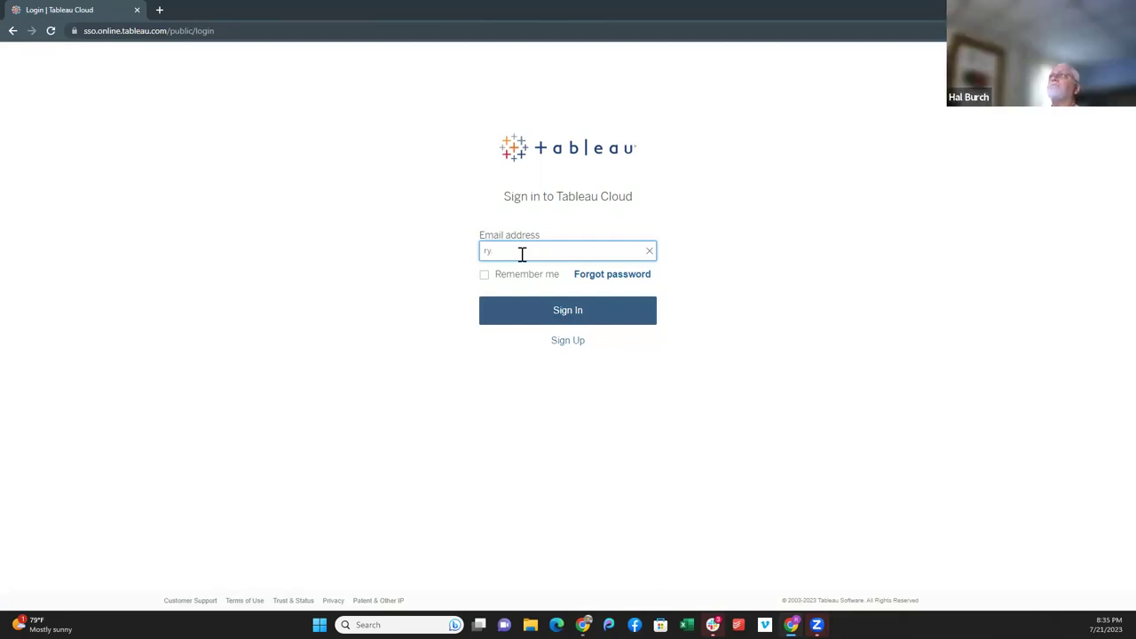
key("BackSpace")
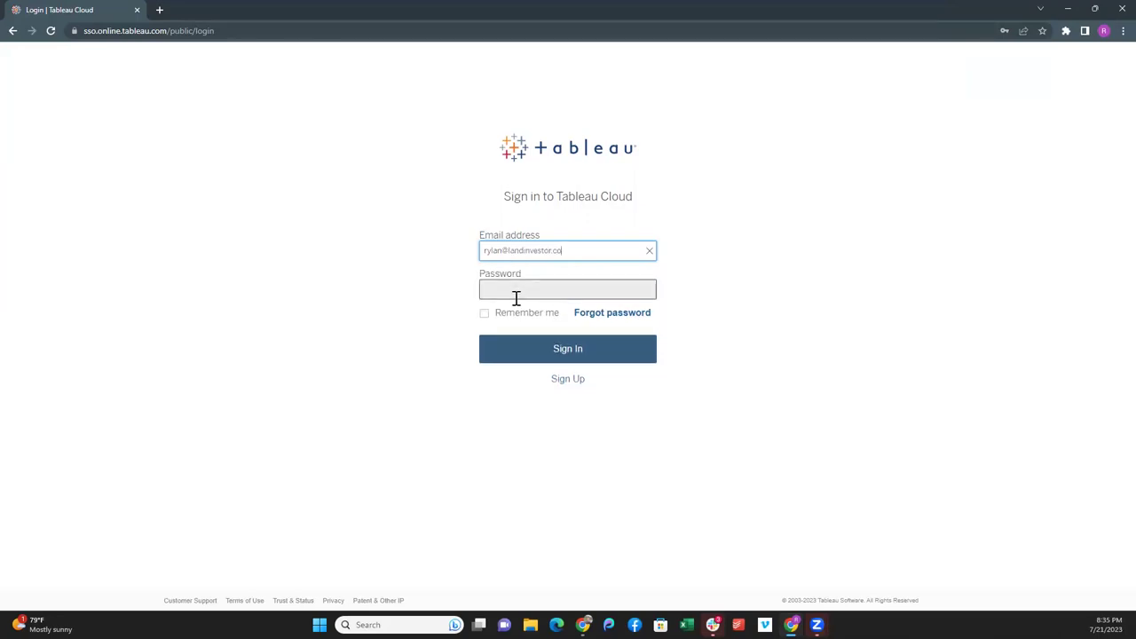
left_click(515, 293)
left_click(613, 325)
left_click(539, 354)
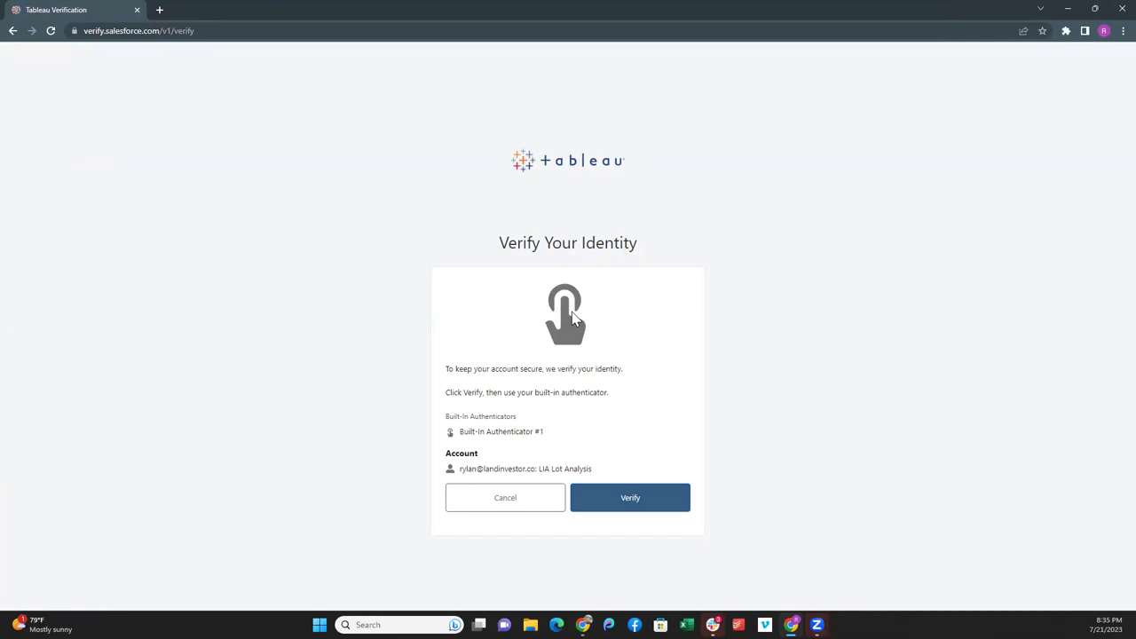
- Verify identity with the built-in authenticator and confirm the Windows security check
left_click(614, 509)
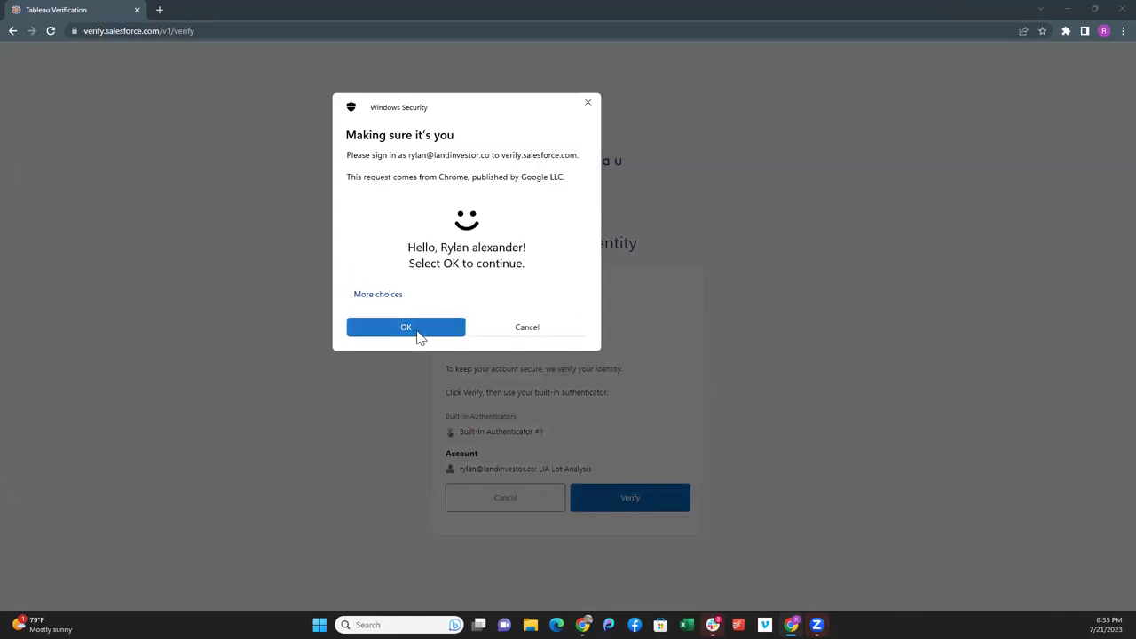
key("Return")
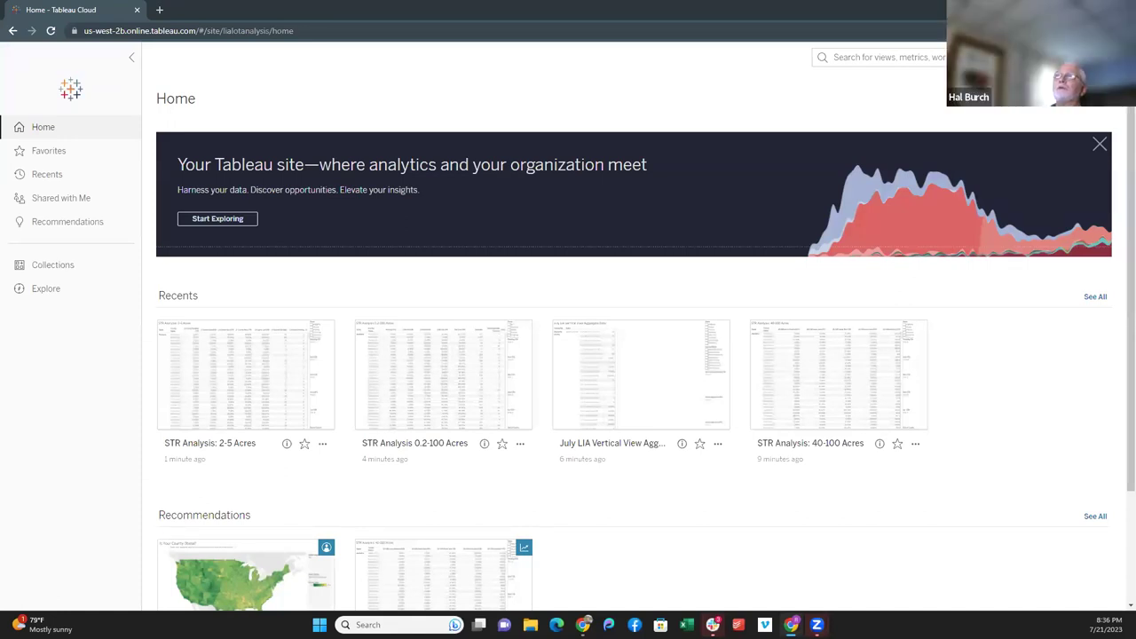
- Load Tableau Cloud Home in a new tab, sign out there, and return to the first tab
left_click(160, 10)
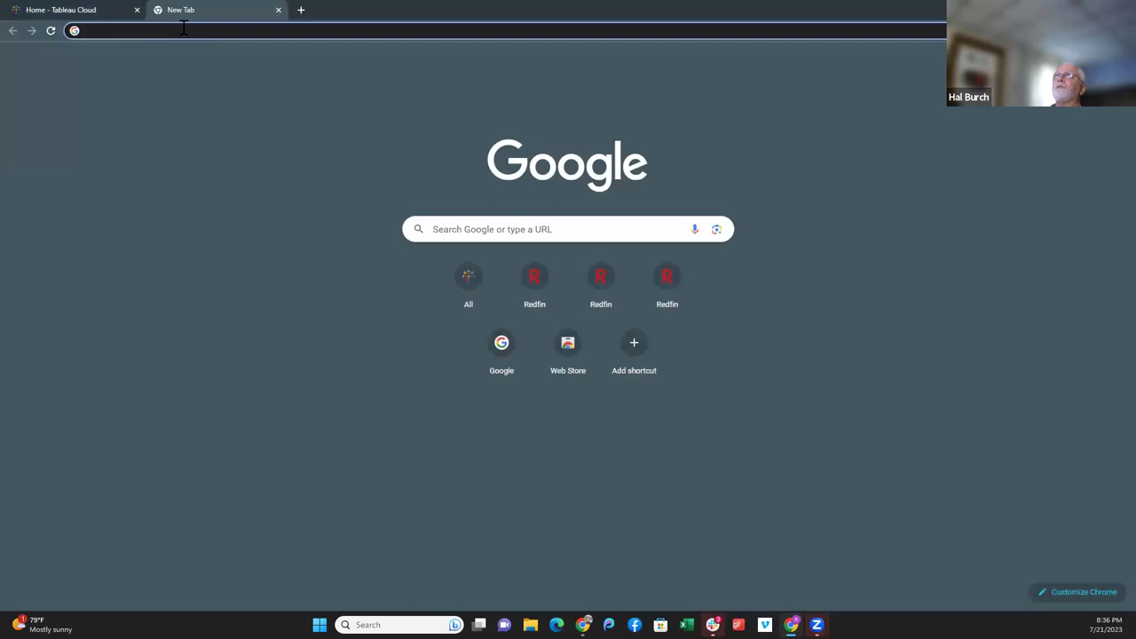
type("Us-west-2b.online.tableau.com")
left_click(230, 55)
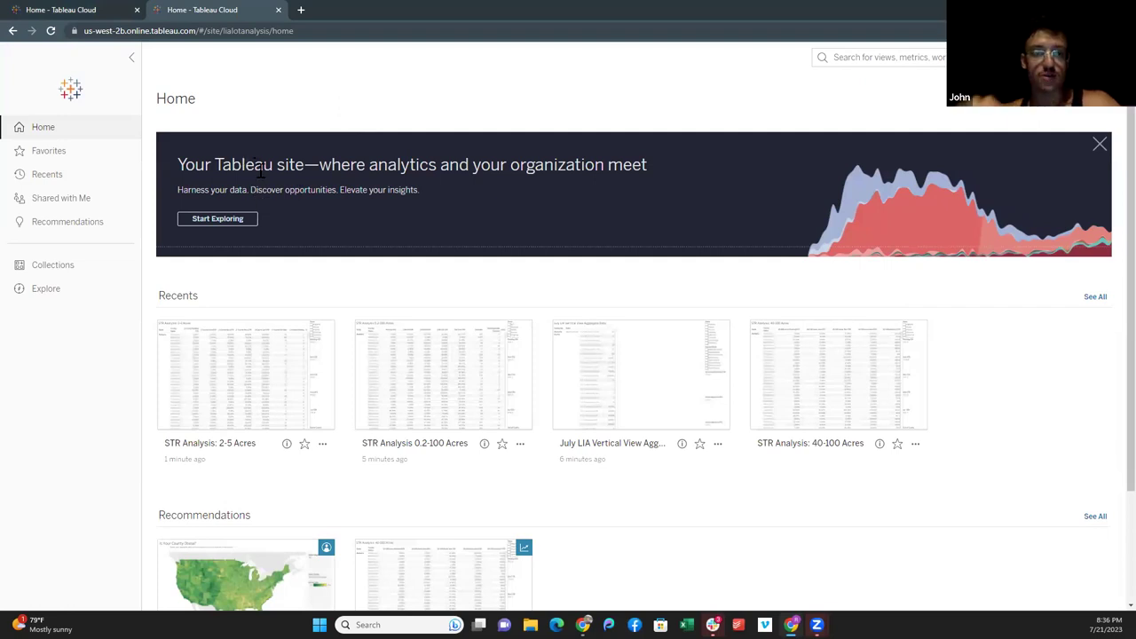
left_click(1100, 57)
left_click(1043, 117)
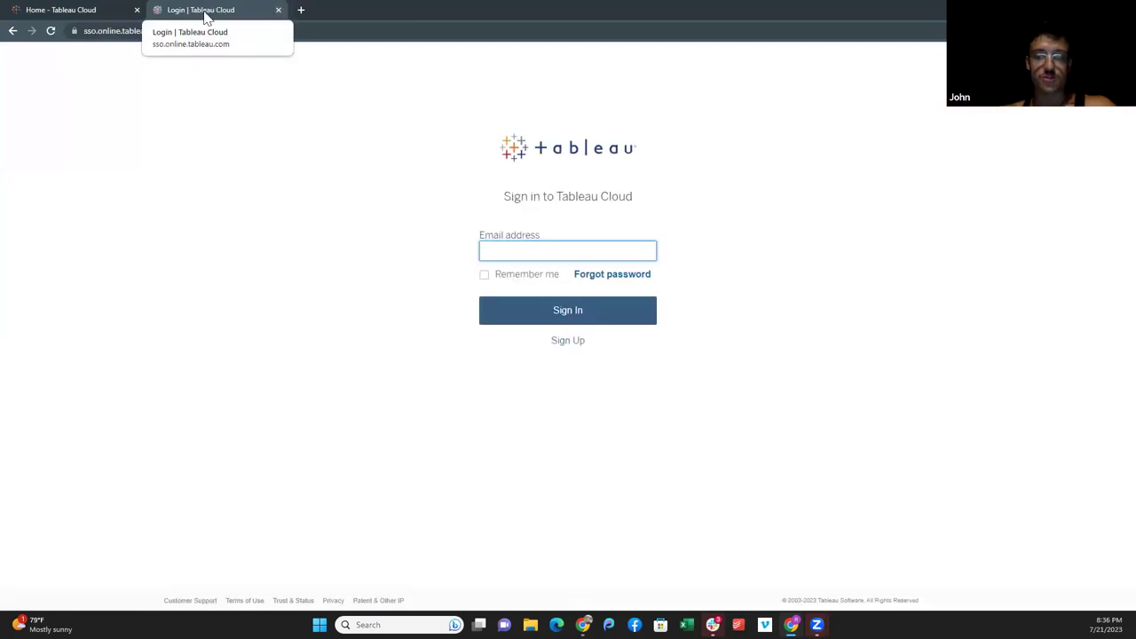
left_click(89, 10)
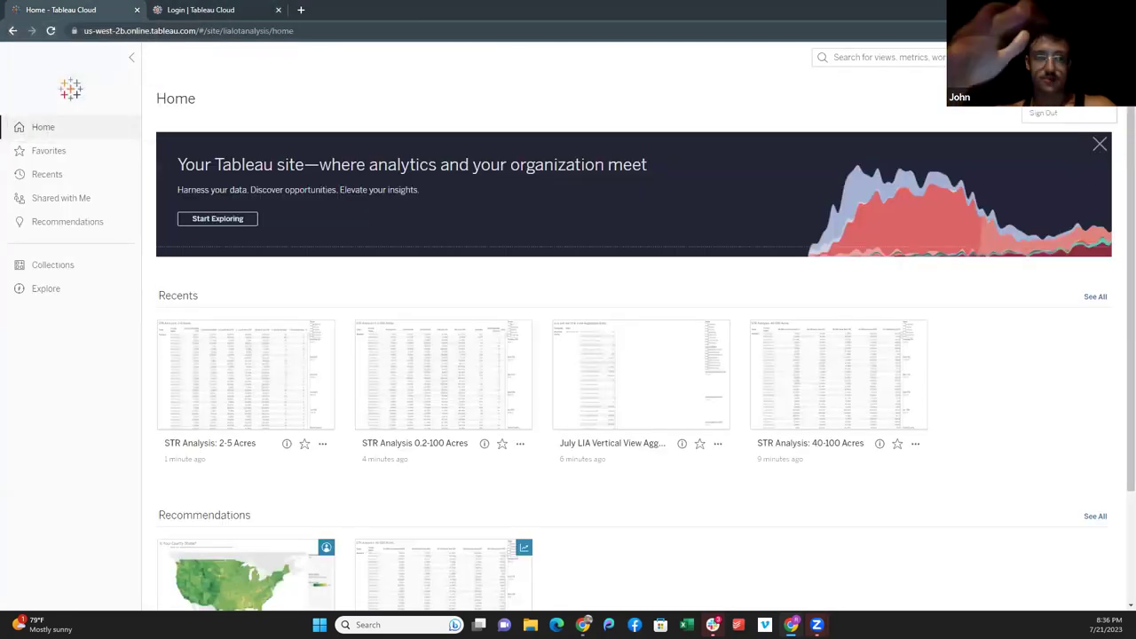
- In a third tab, sign in with the account e-mail and saved password, then verify identity
left_click(300, 10)
type("us-west-2b.online.tableau.com")
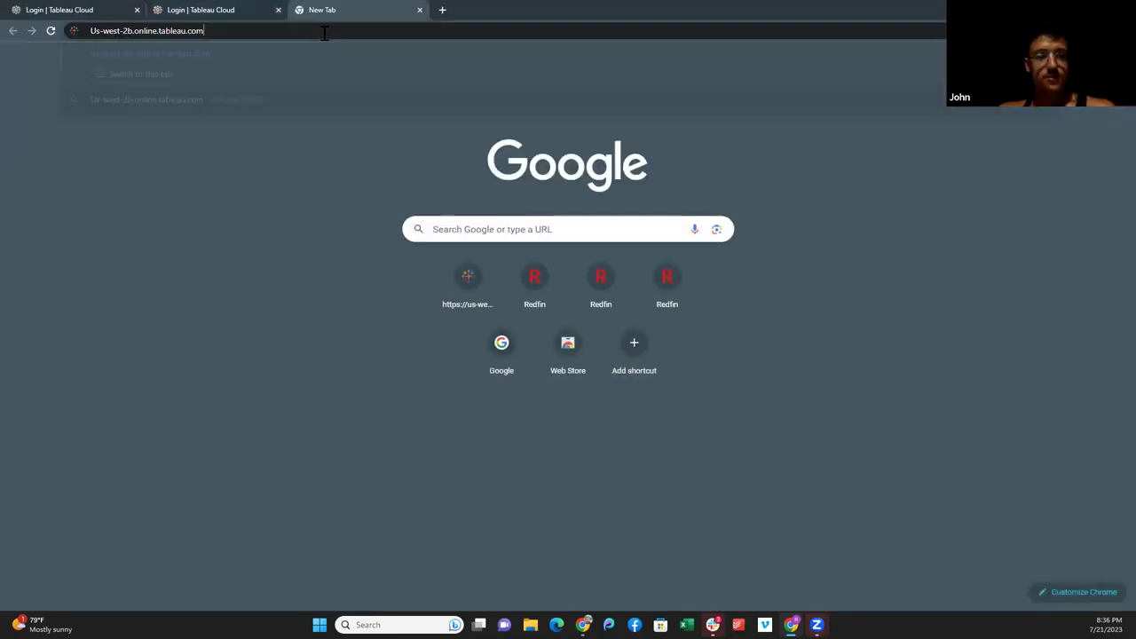
key("Return")
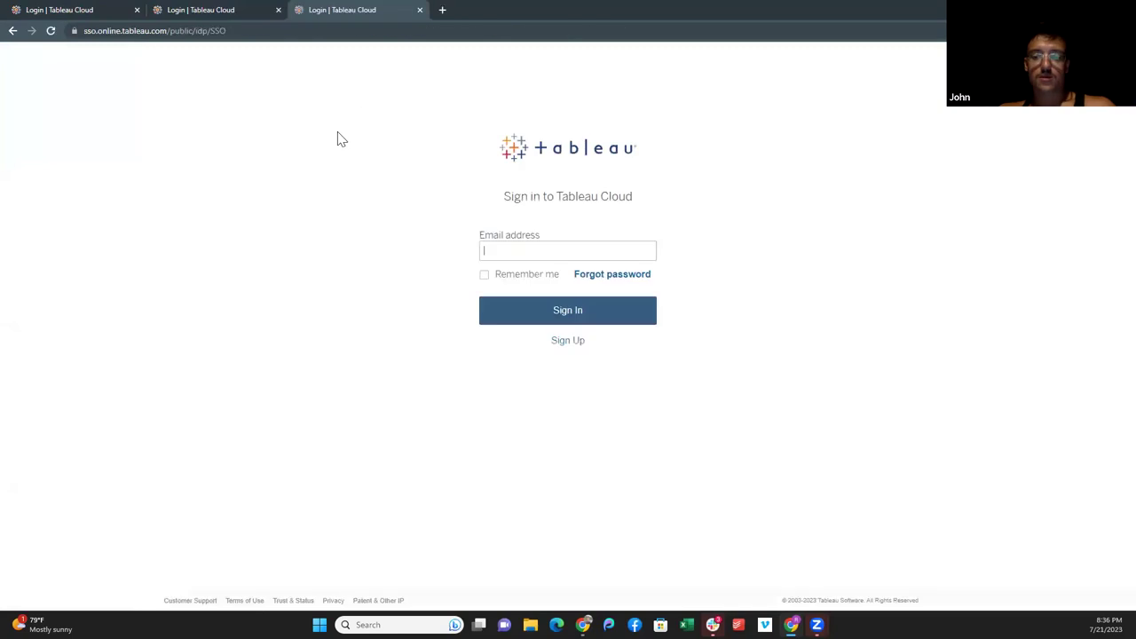
left_click(500, 249)
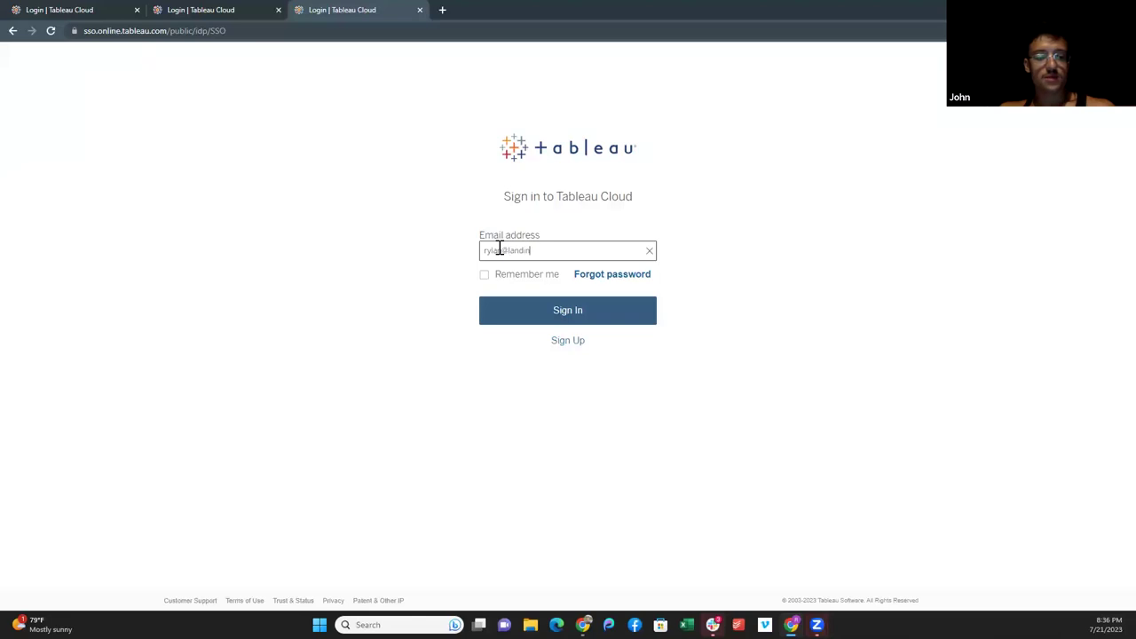
left_click(510, 294)
left_click(589, 321)
left_click(515, 358)
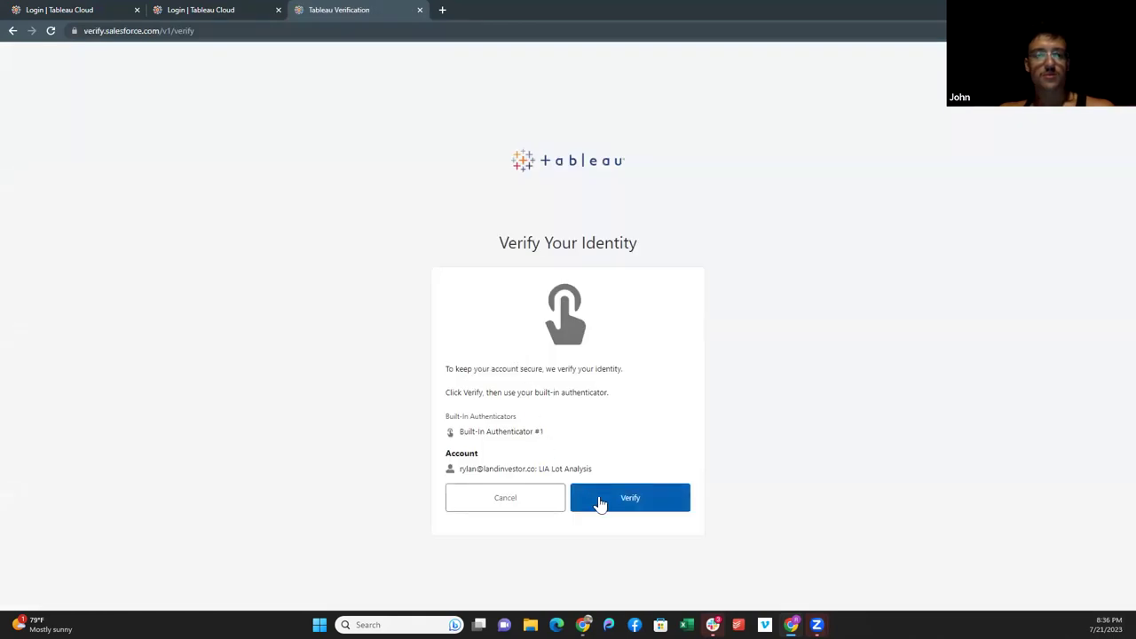
left_click(599, 502)
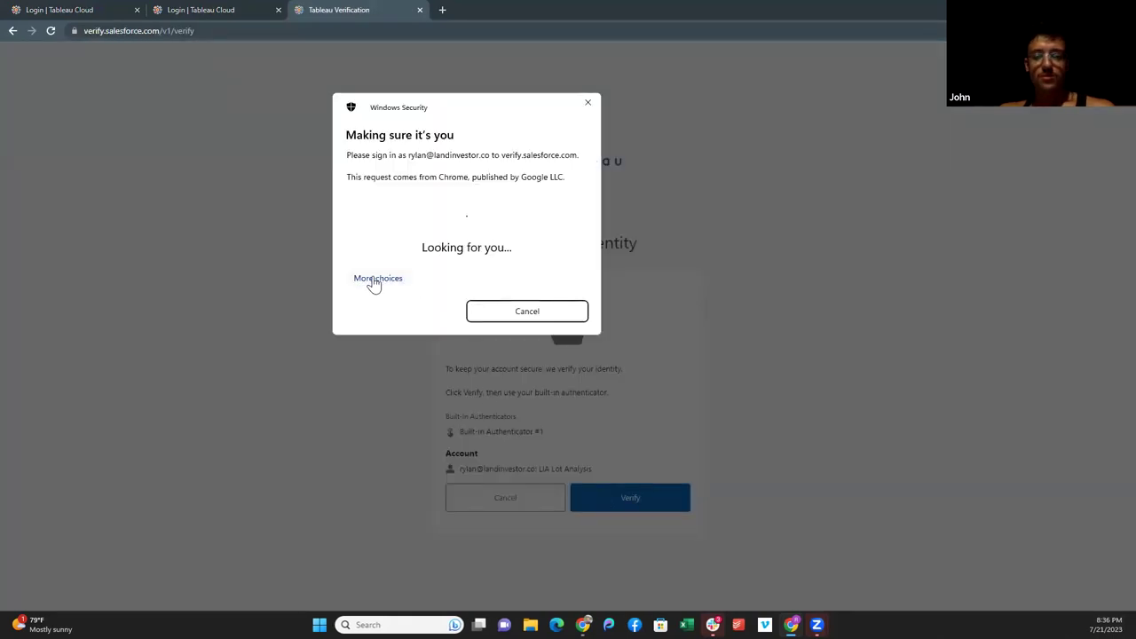
left_click(427, 337)
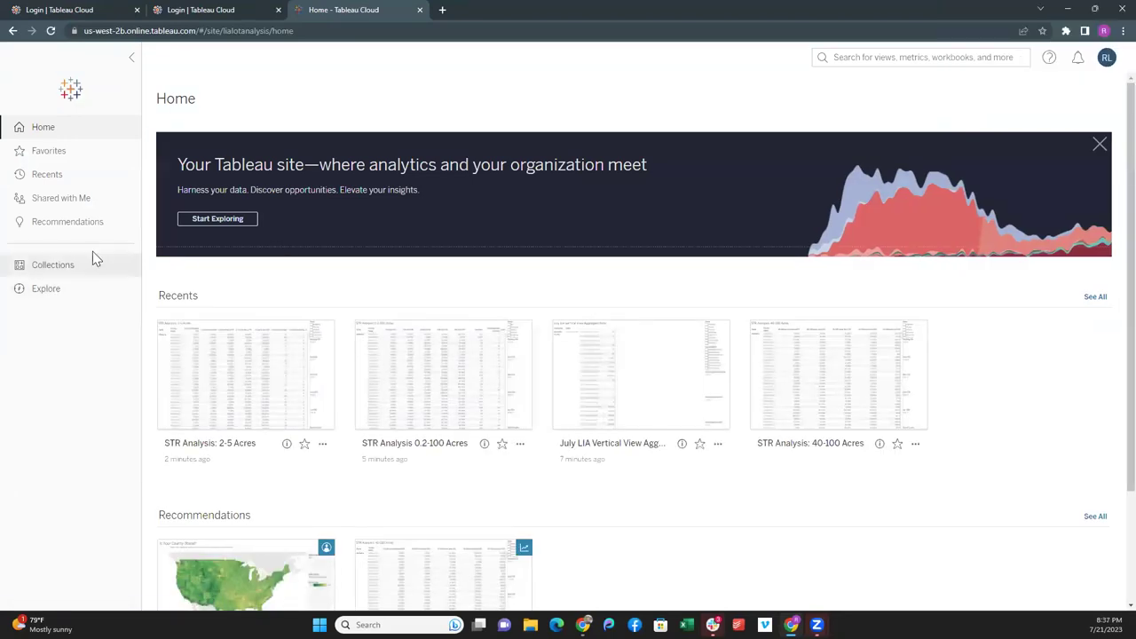
- Browse Explore into the LIA Monthly Market Analysis project and open the July workbook
left_click(48, 289)
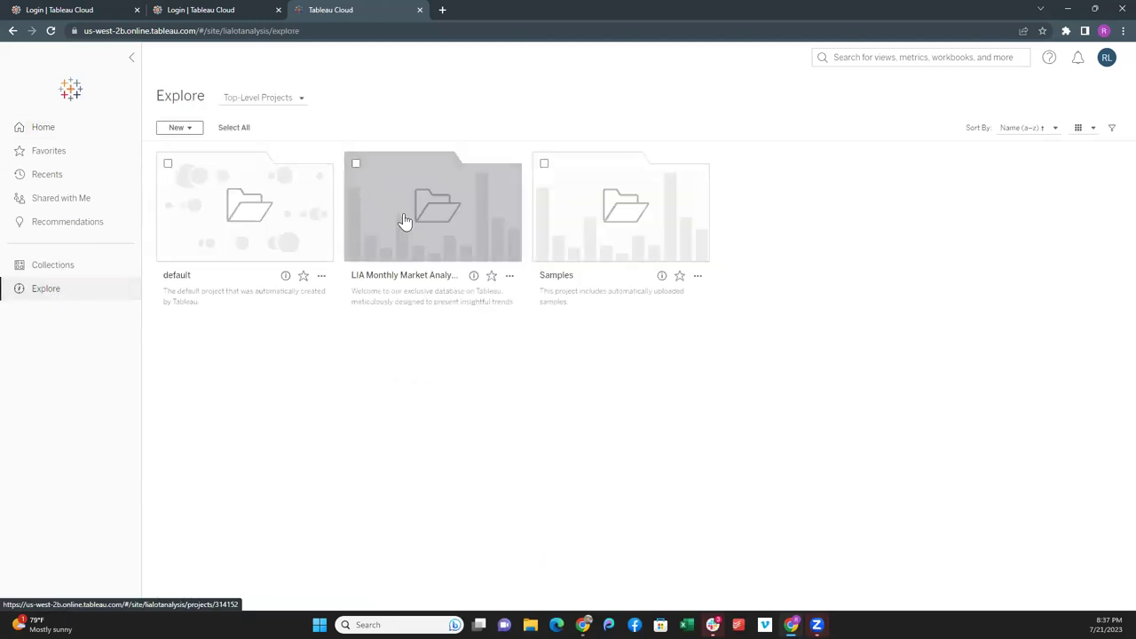
left_click(406, 223)
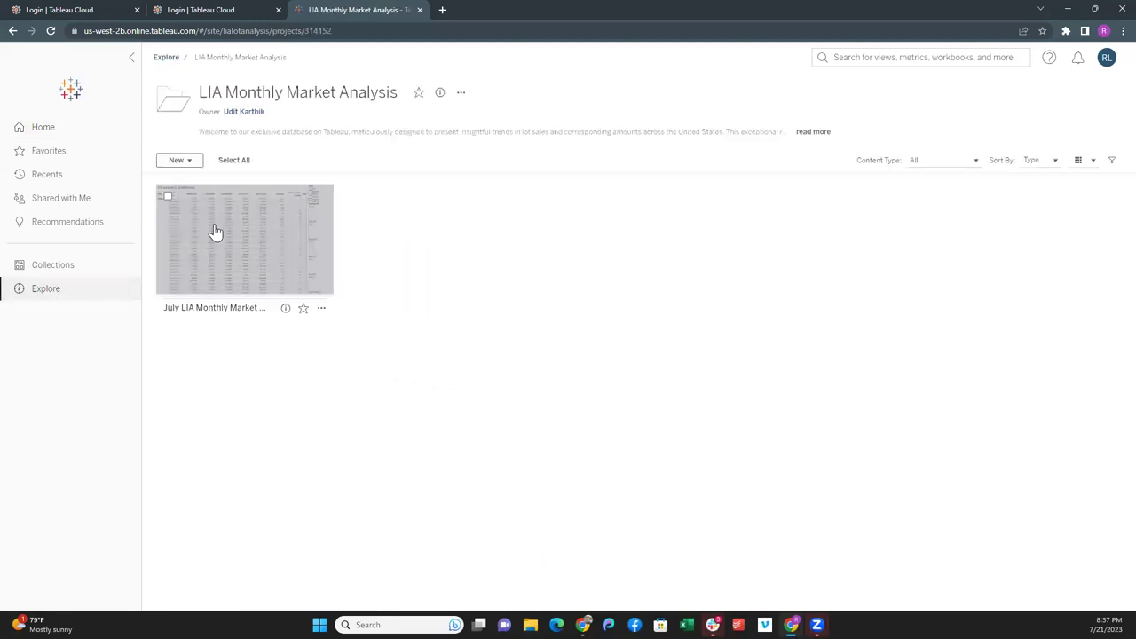
left_click(218, 235)
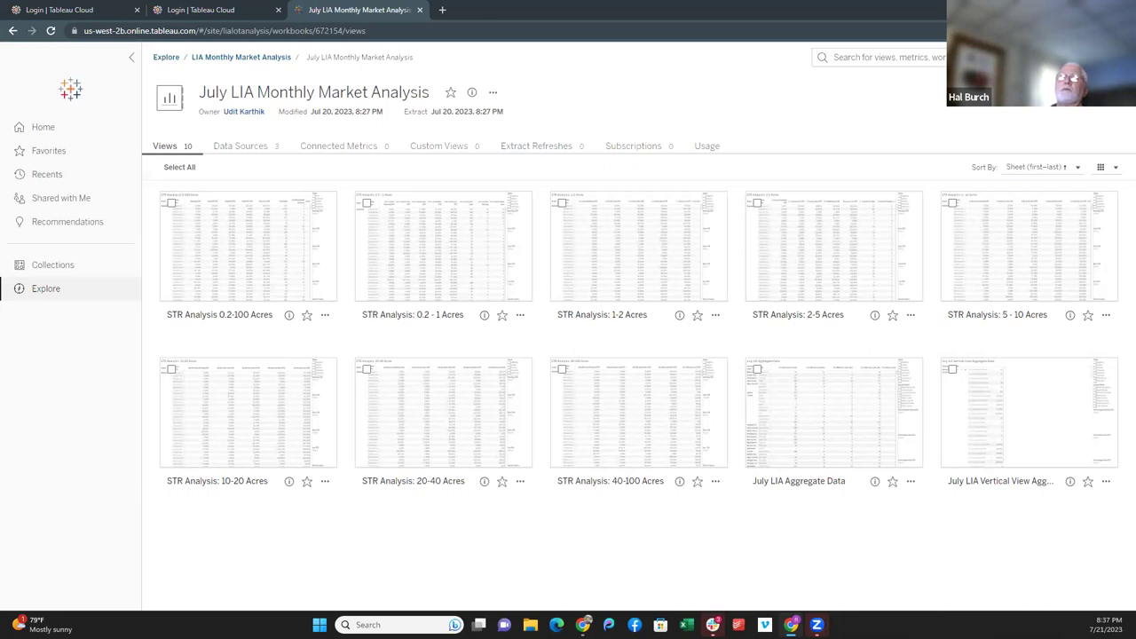
- Open STR Analysis 0.2-100 Acres and set the Pending STR filter minimum to 30%
left_click(294, 236)
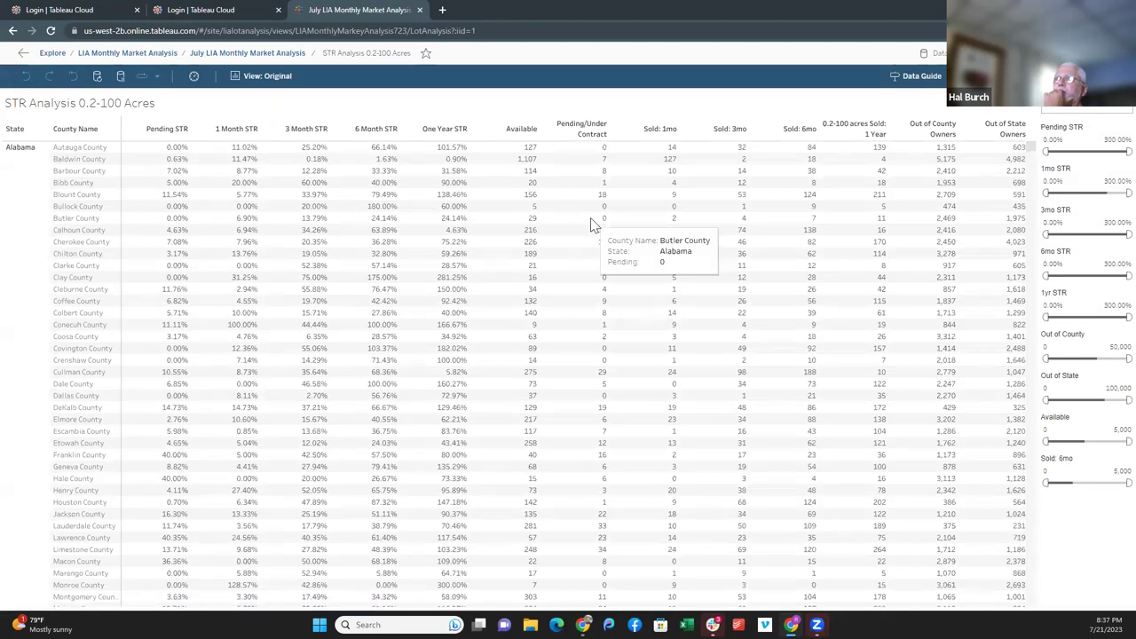
mouse_move(320, 152)
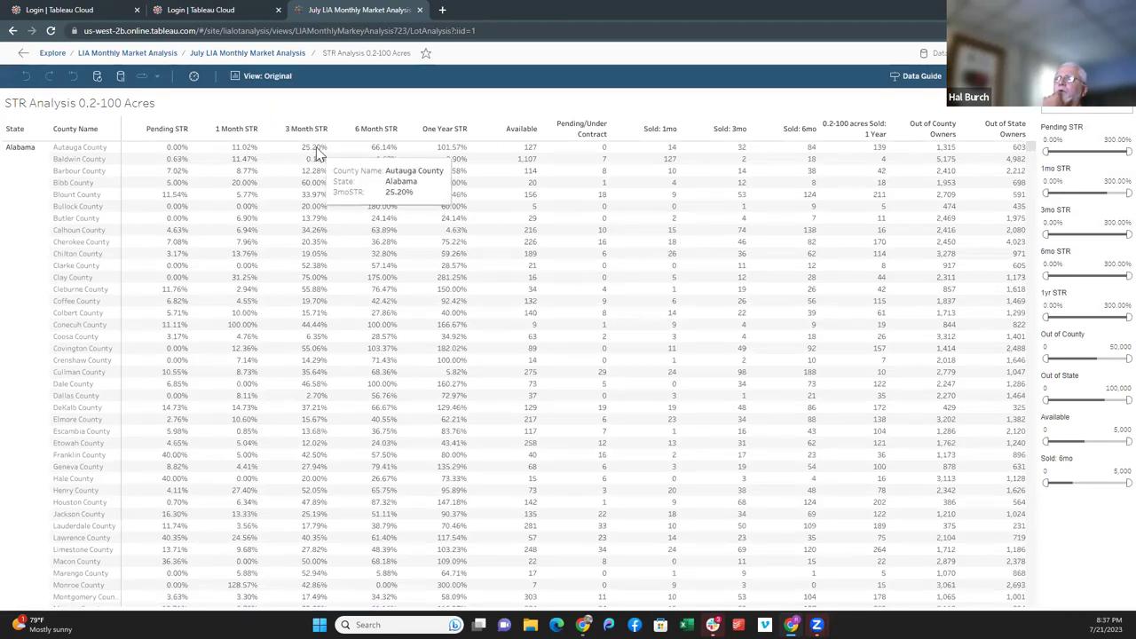
left_click(258, 76)
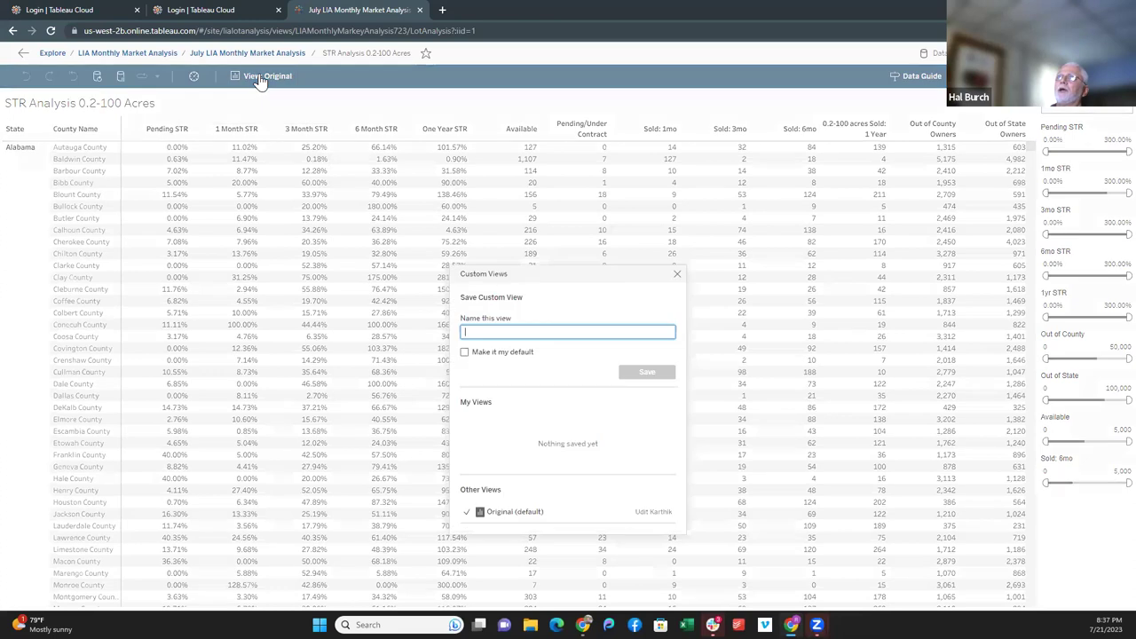
left_click(678, 278)
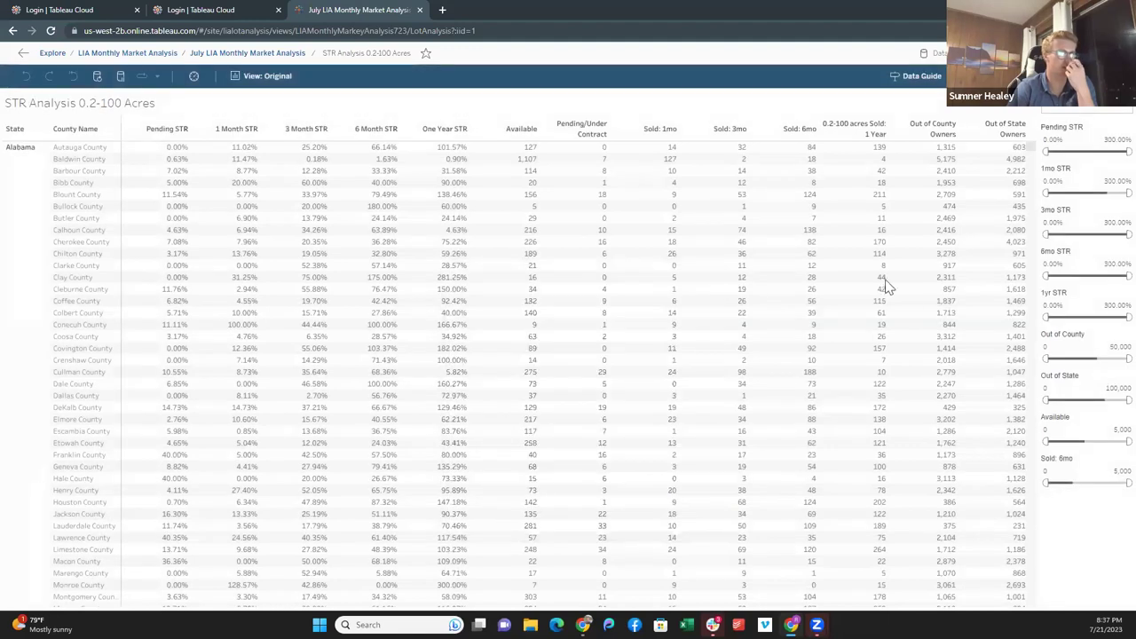
left_click(1056, 142)
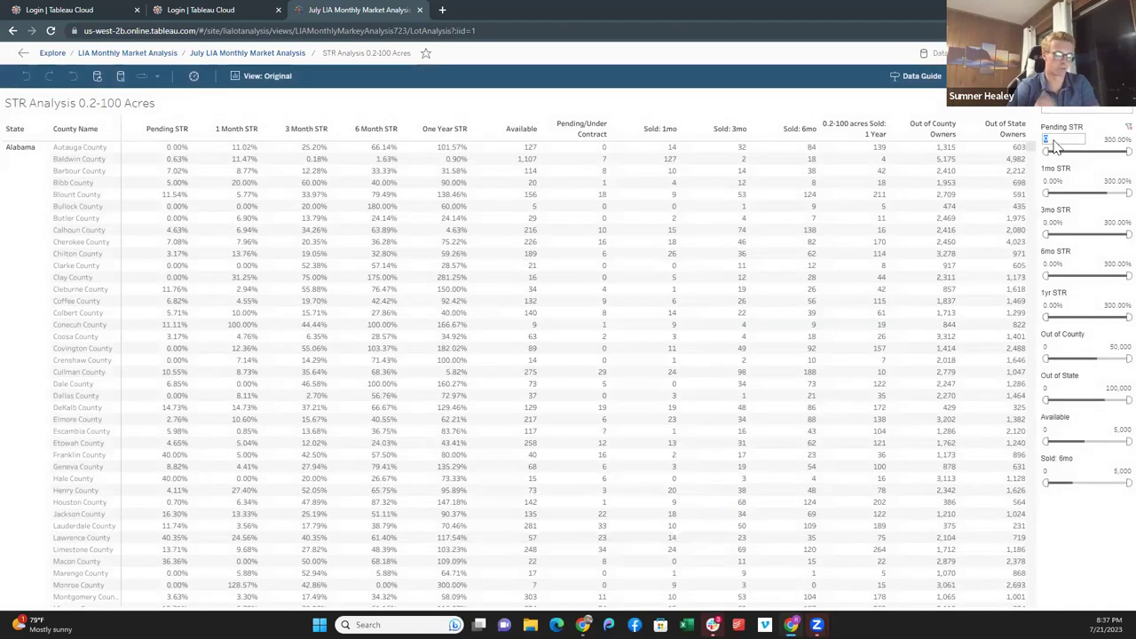
type("30")
key("Return")
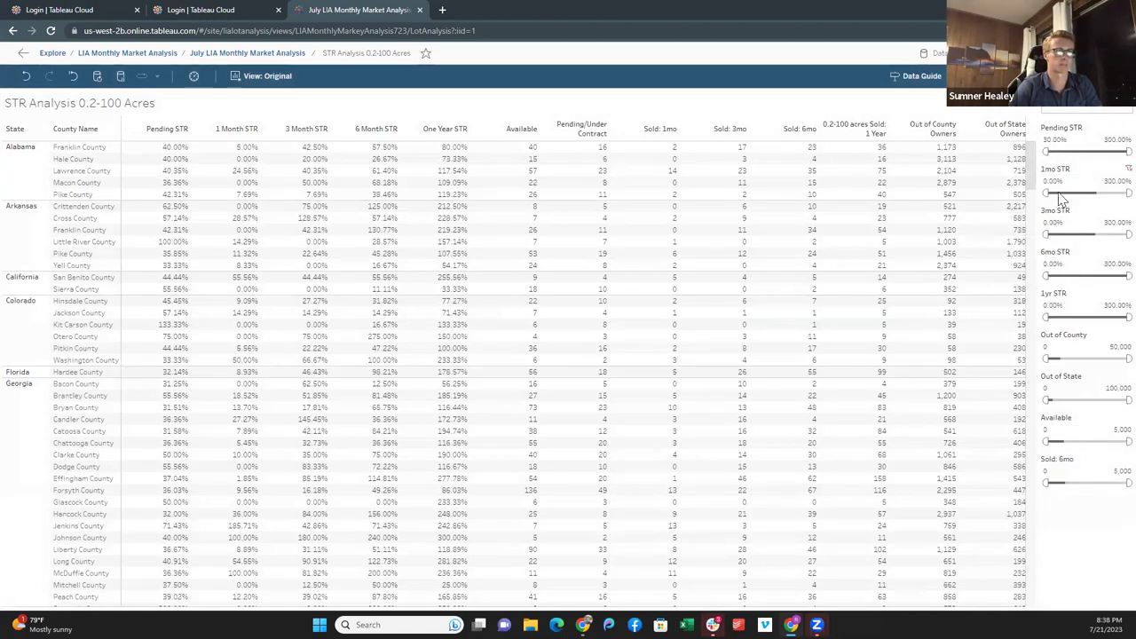
- Save the Pending STR-filtered table as custom view '30% pending' and go back to the workbook
left_click(260, 76)
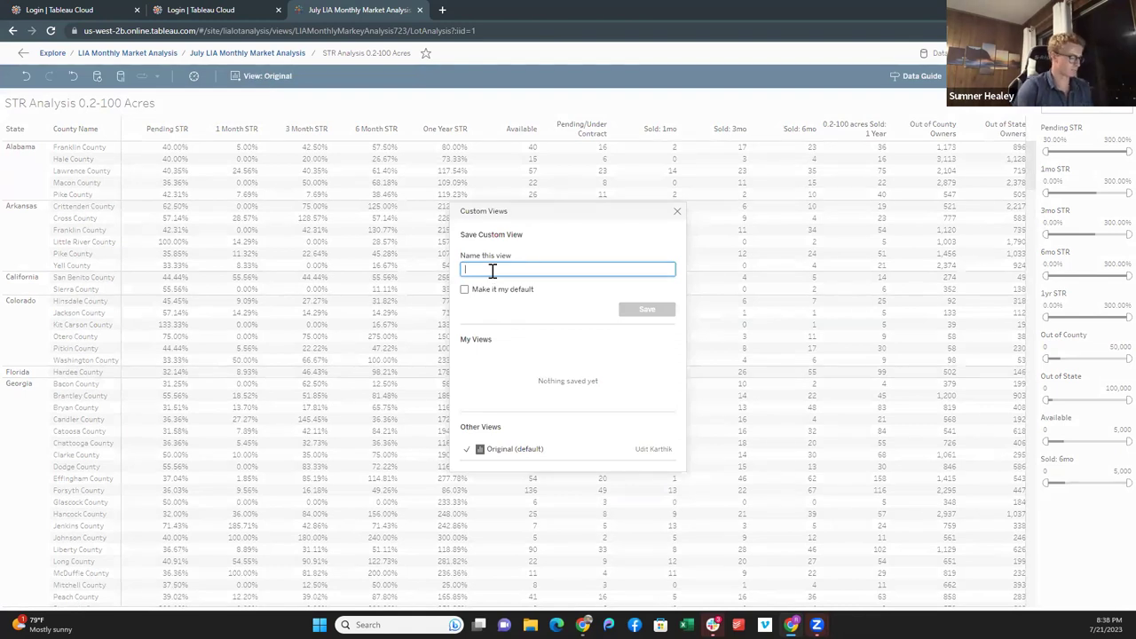
type("30%")
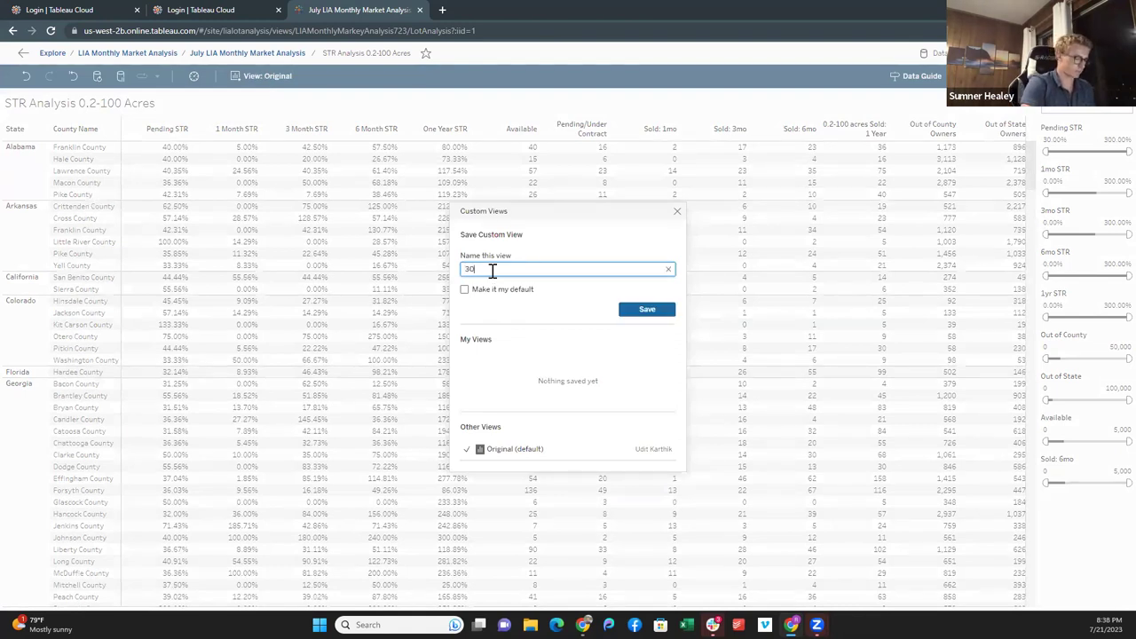
type(" pending")
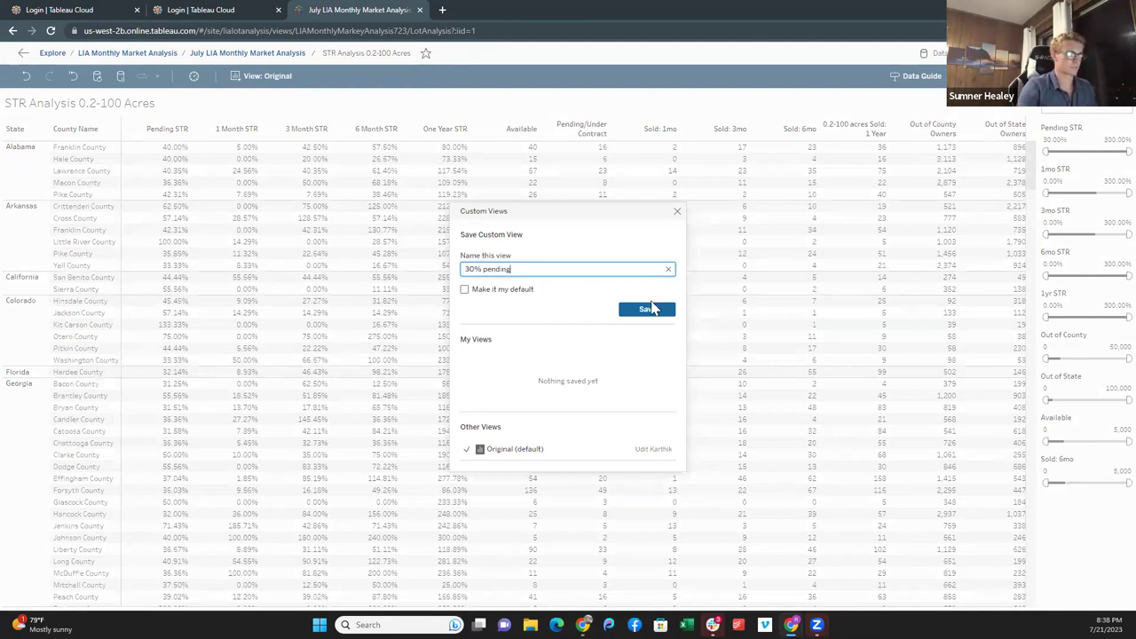
left_click(652, 312)
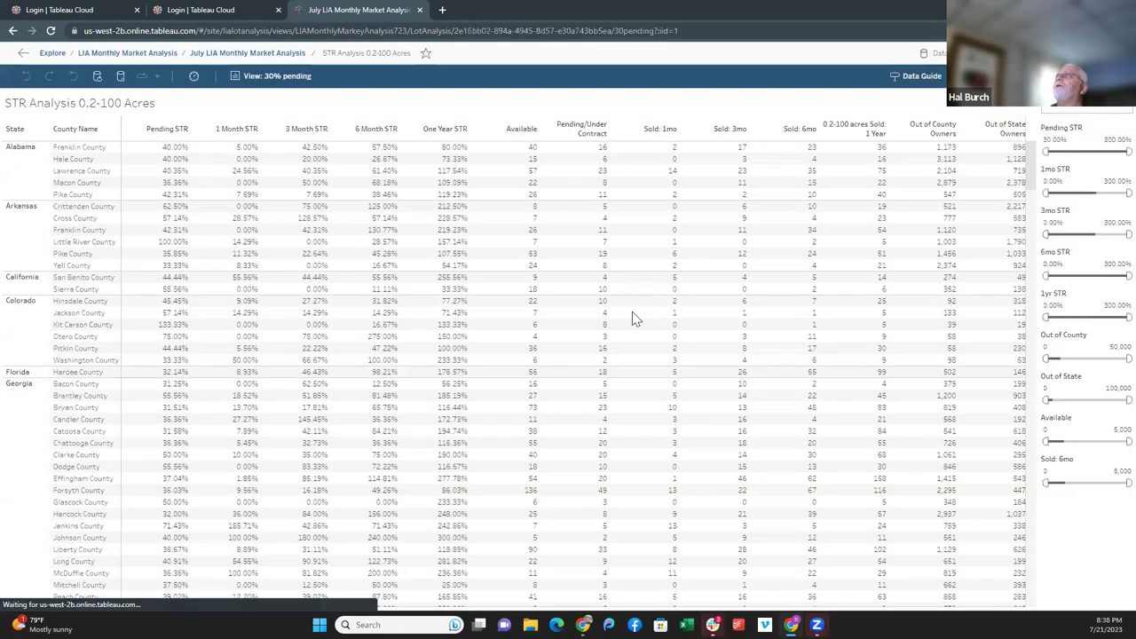
left_click(274, 78)
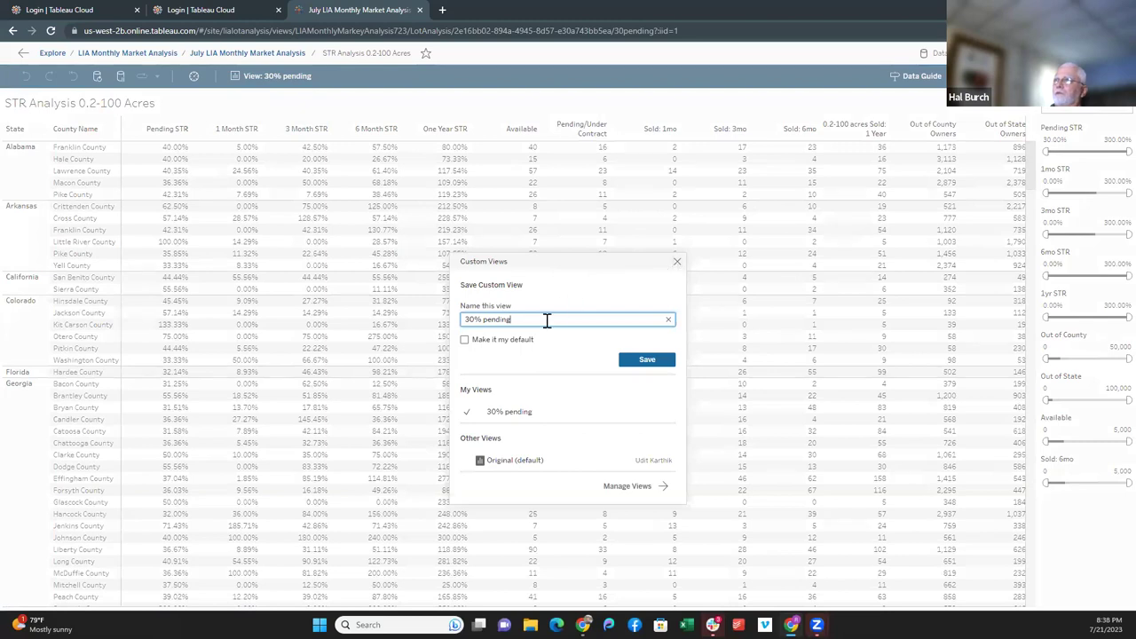
left_click(642, 364)
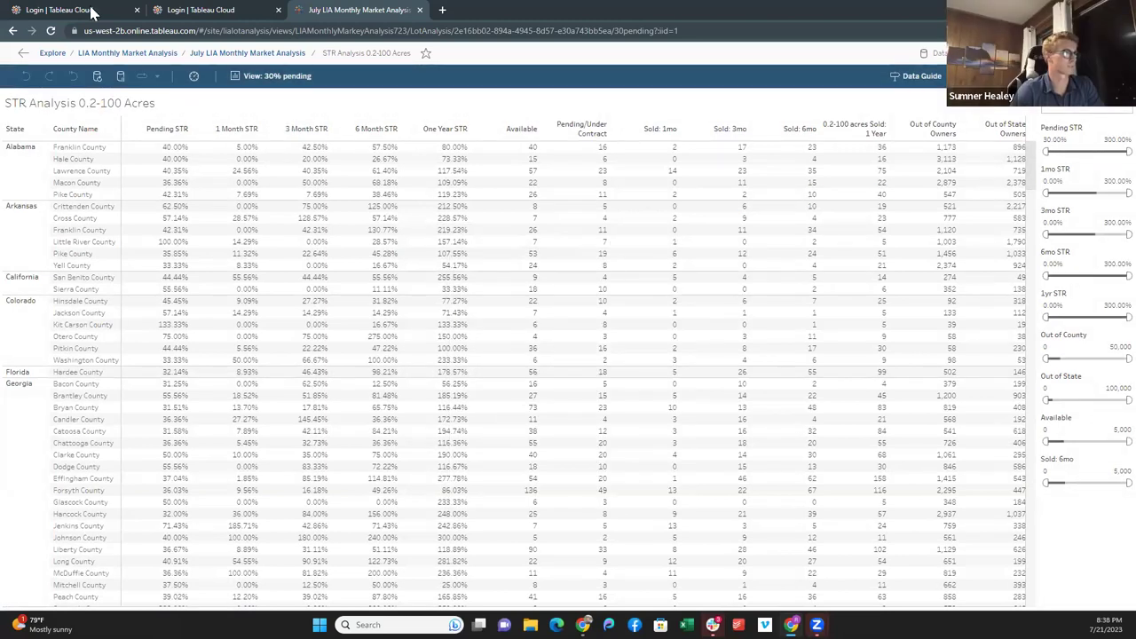
left_click(266, 54)
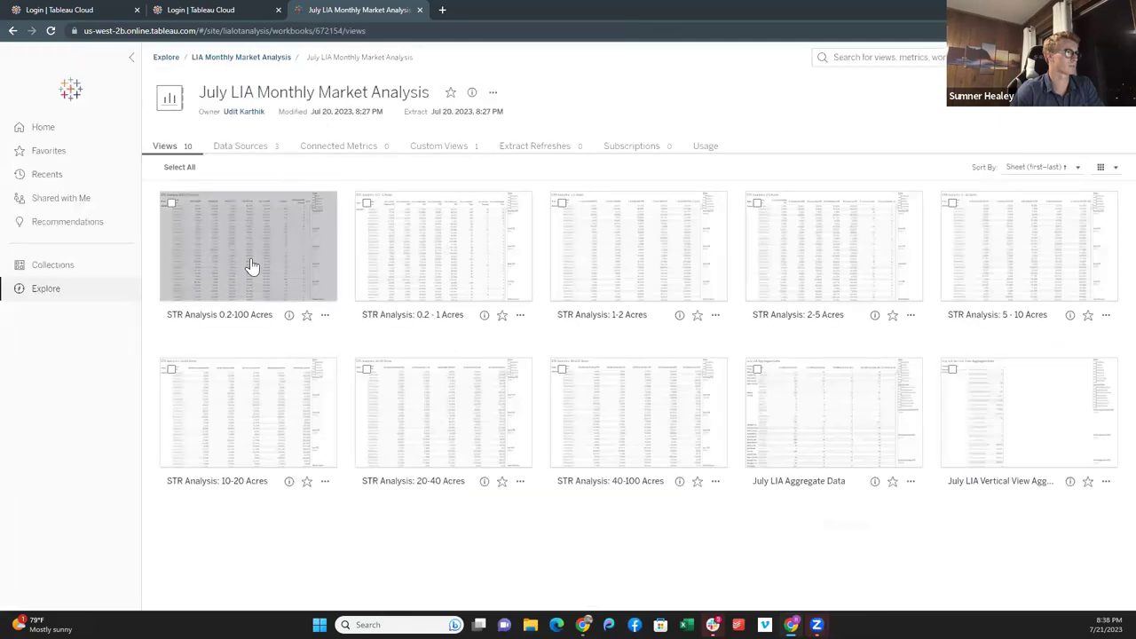
- Reopen STR Analysis 0.2-100 Acres and pick '30% pending' from My Views
left_click(253, 267)
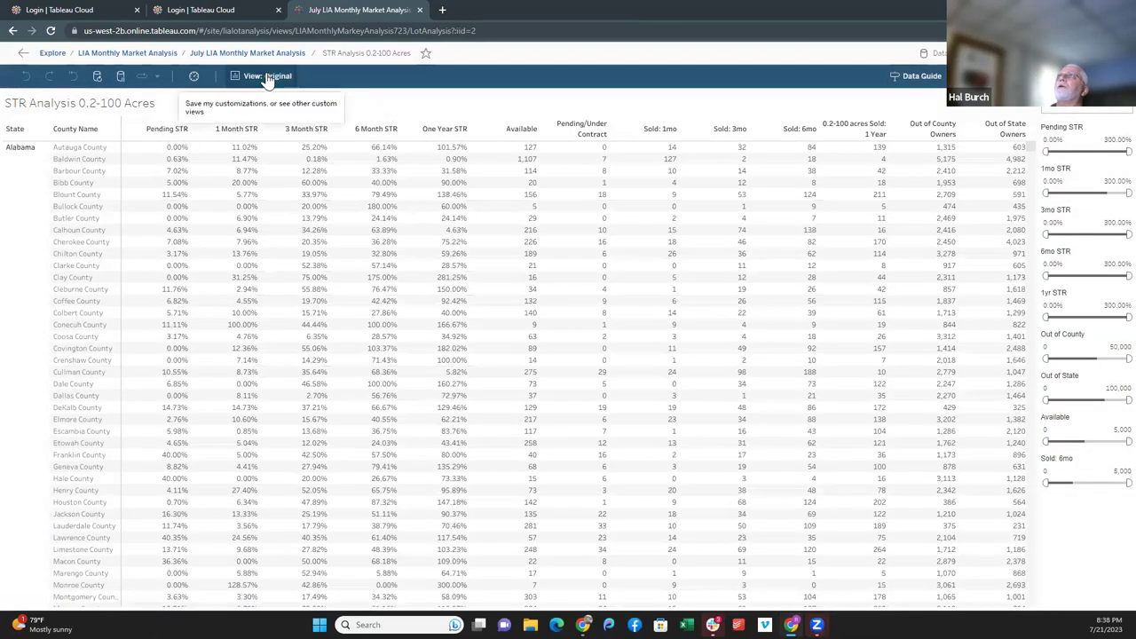
left_click(266, 77)
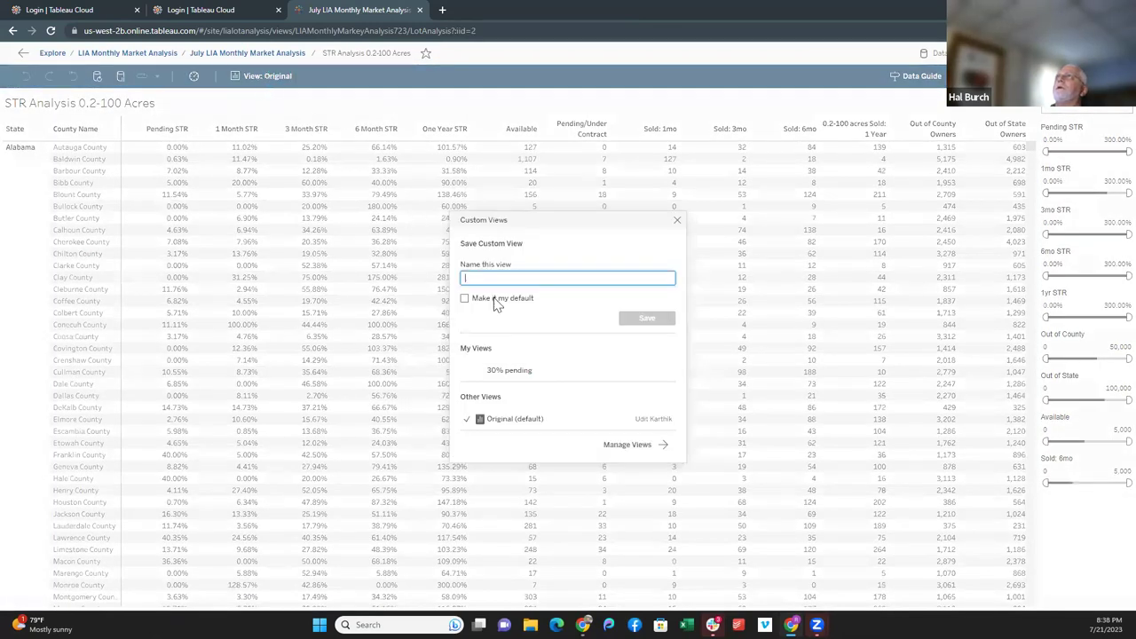
left_click(506, 372)
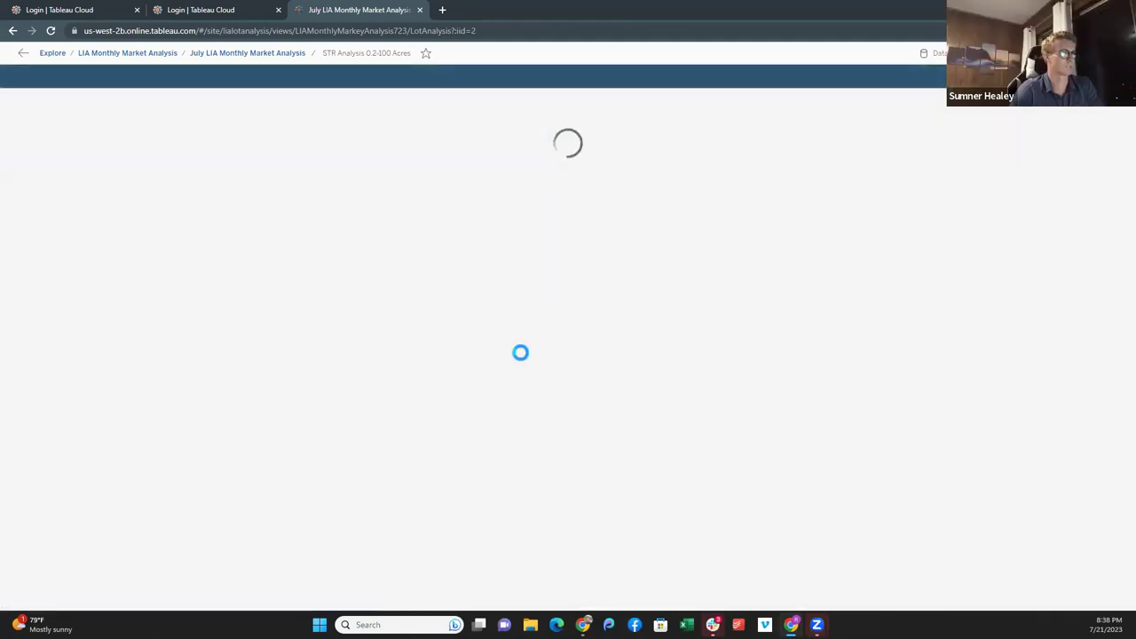
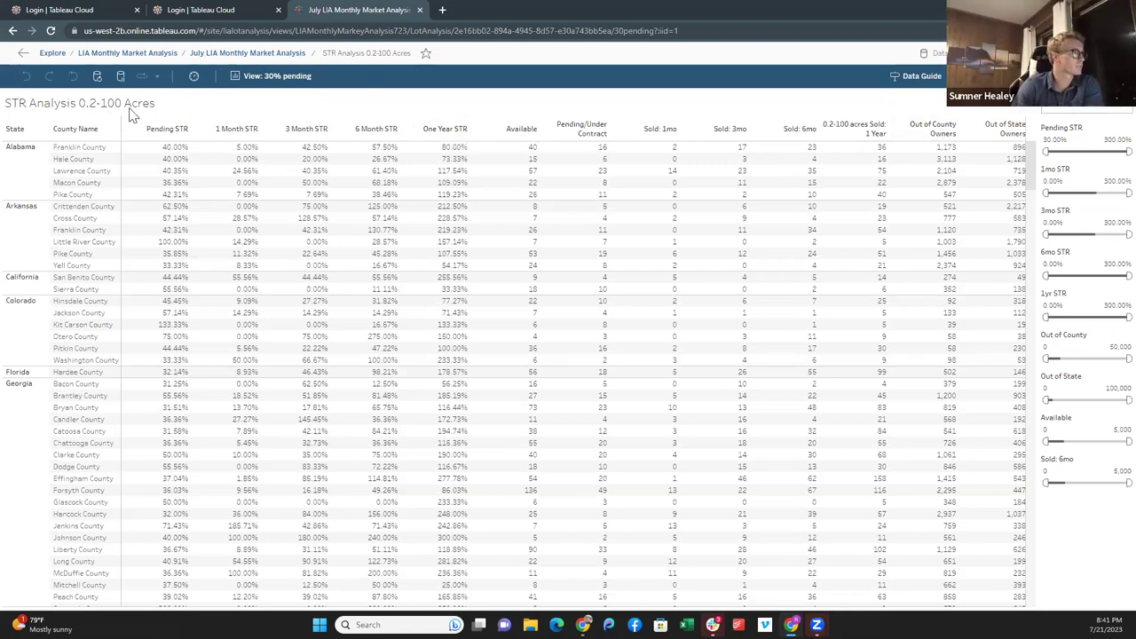
- Open the STR Analysis: 0.2 - 1 Acres view and set the Pending STR filter minimum to 30%
left_click(245, 55)
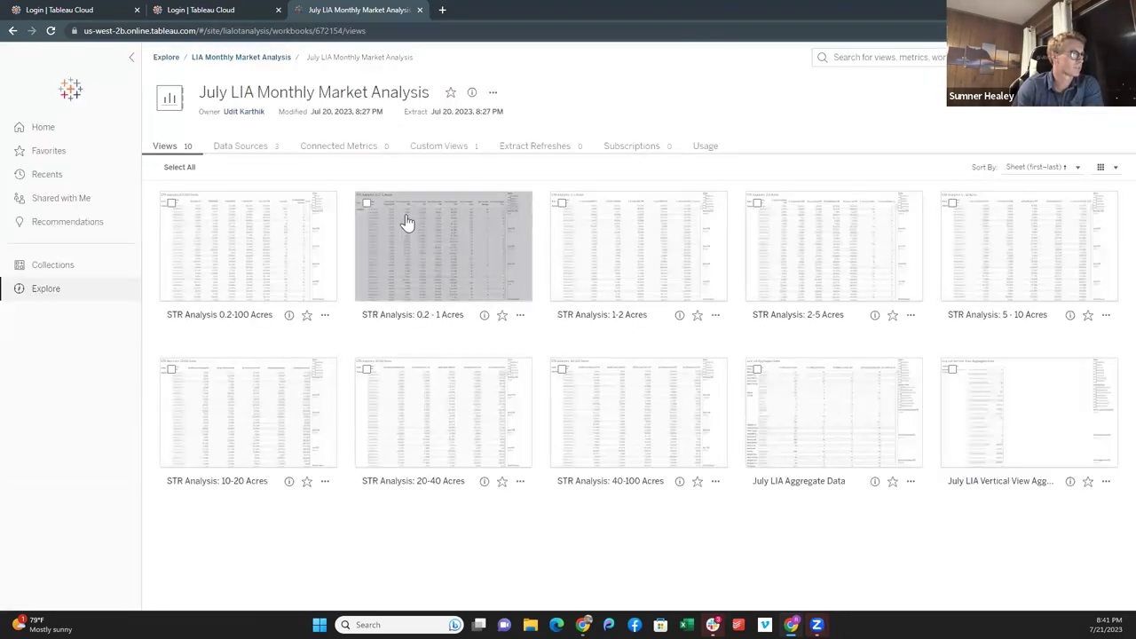
left_click(436, 247)
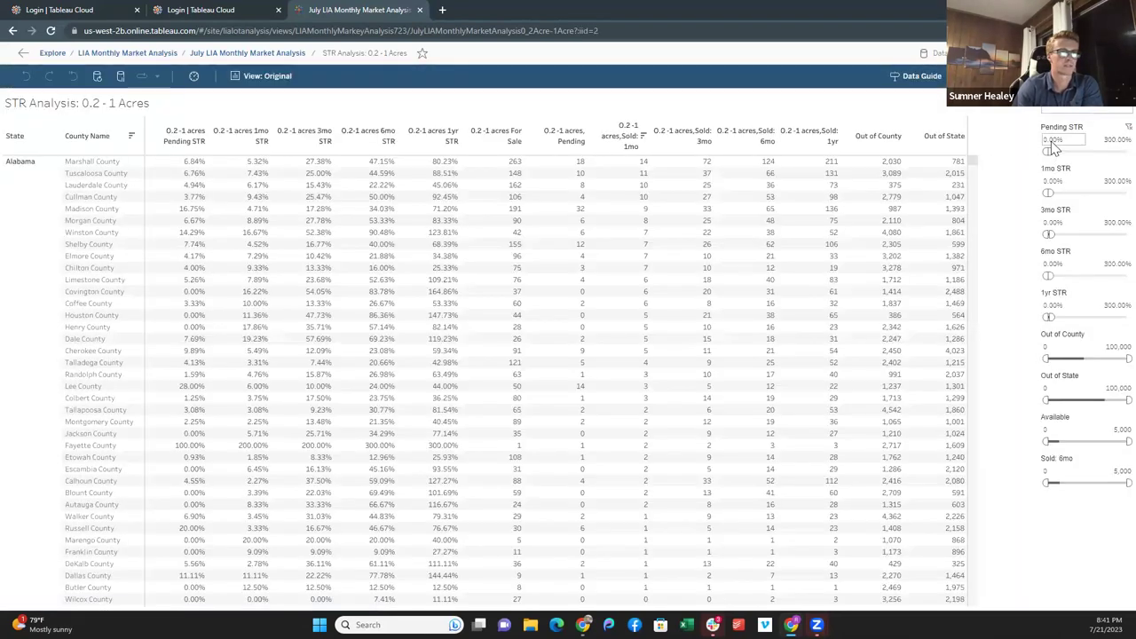
left_click(1054, 137)
type("30")
key("Return")
left_click(1063, 155)
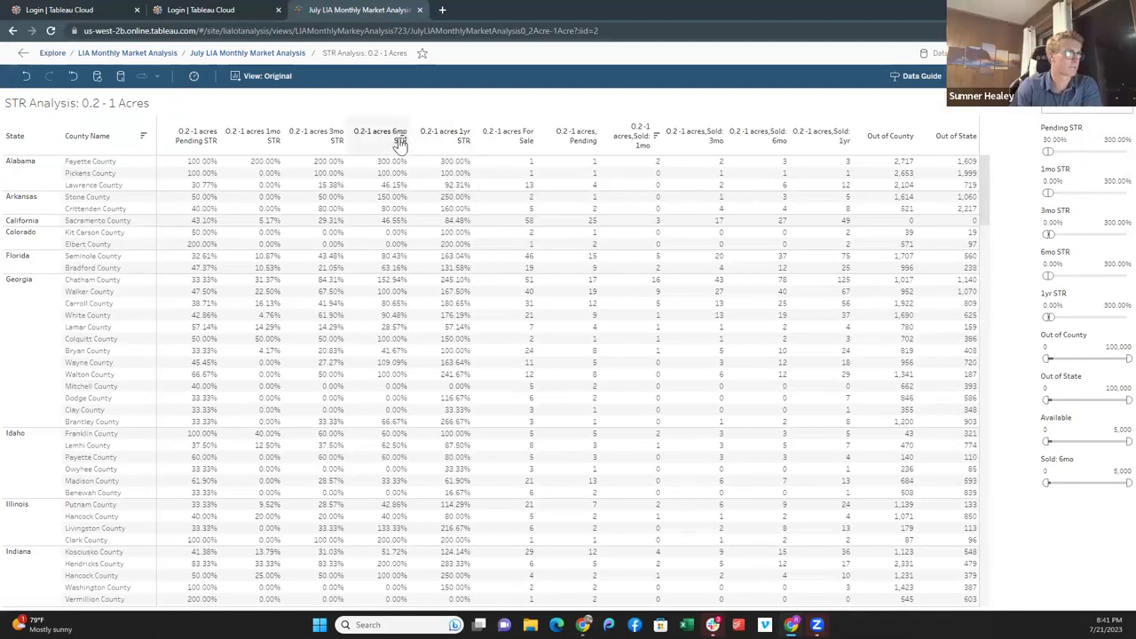
- Sort counties by 1yr STR, highest first, review the list, and return to the workbook's views
left_click(467, 140)
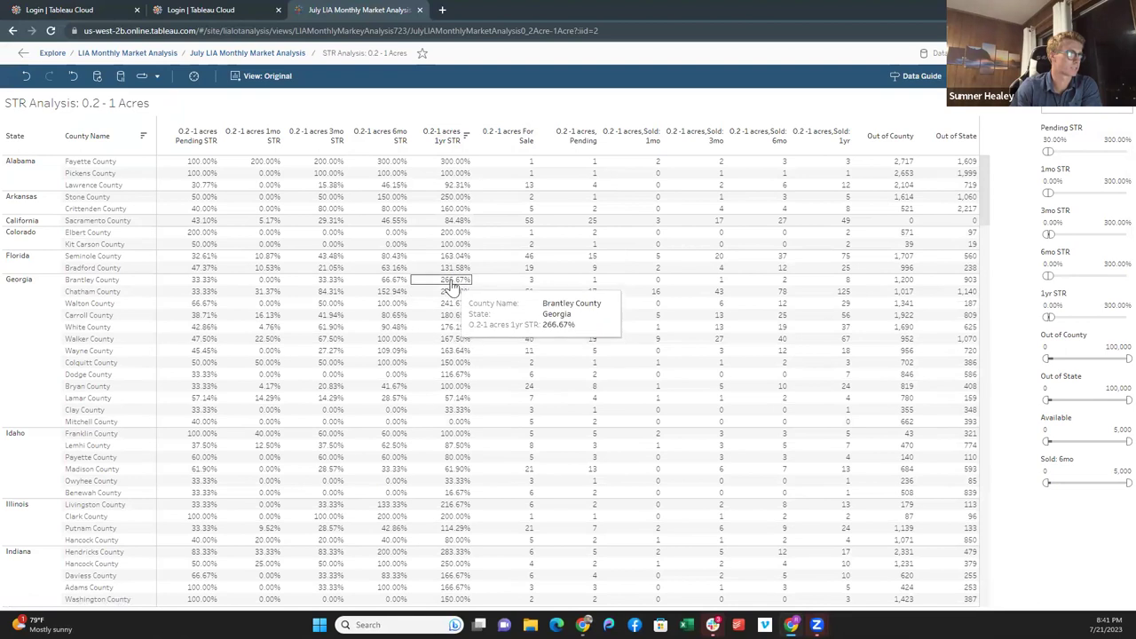
scroll(448, 435, "down", 5)
scroll(448, 435, "down", 4)
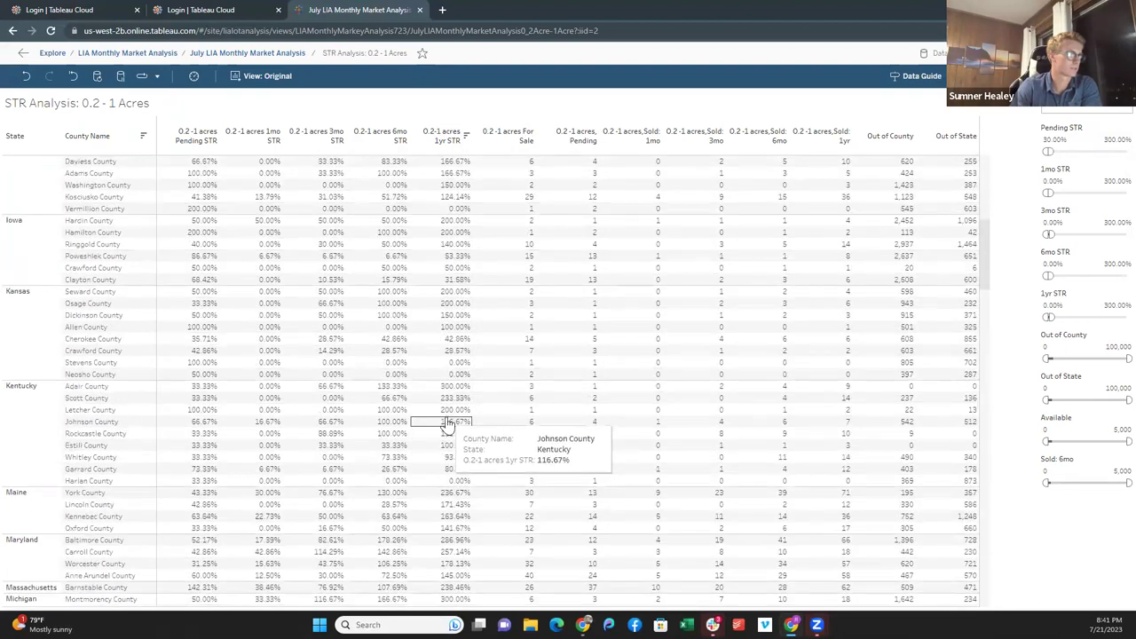
scroll(443, 431, "down", 5)
scroll(451, 408, "up", 15)
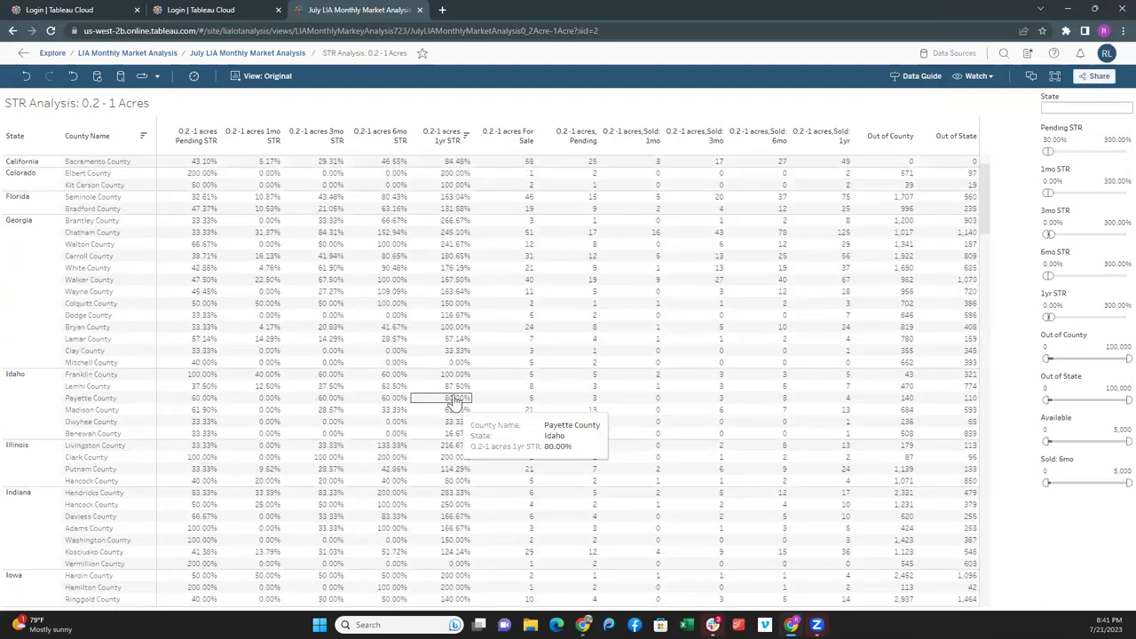
left_click(260, 53)
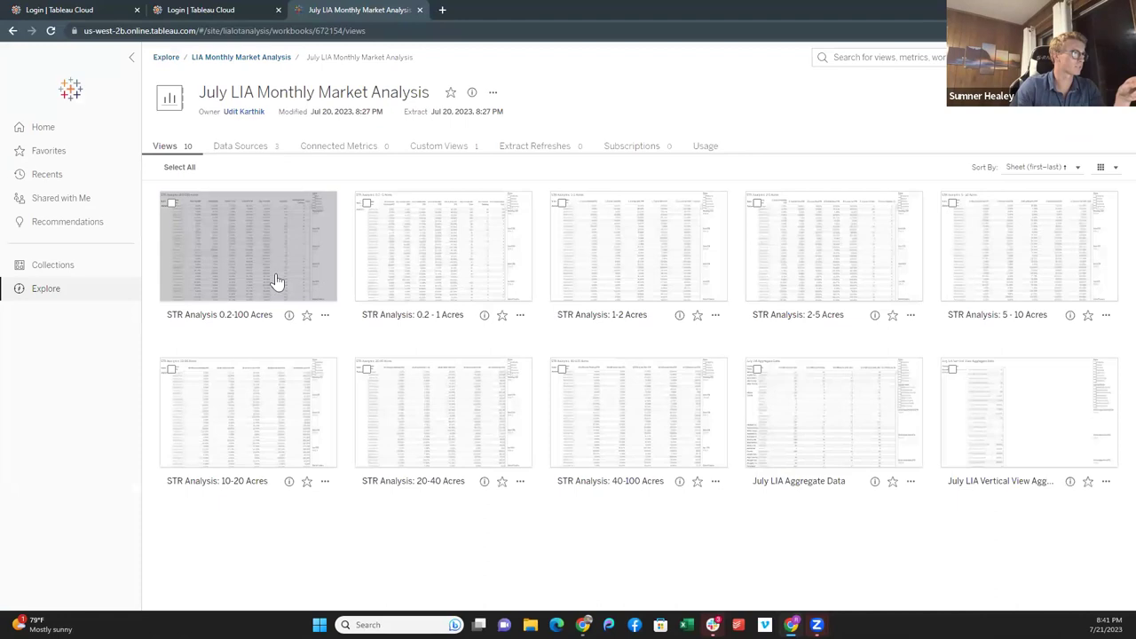
- Check the STR Analysis 0.2-100 Acres view, then open the STR Analysis: 2-5 Acres view
left_click(266, 275)
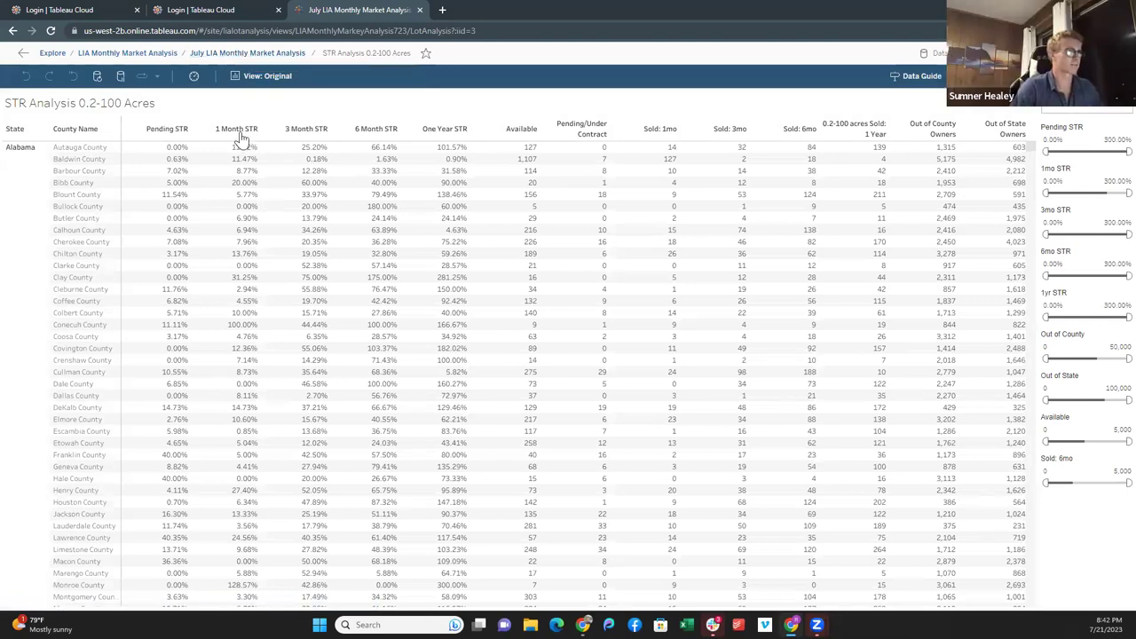
left_click(247, 54)
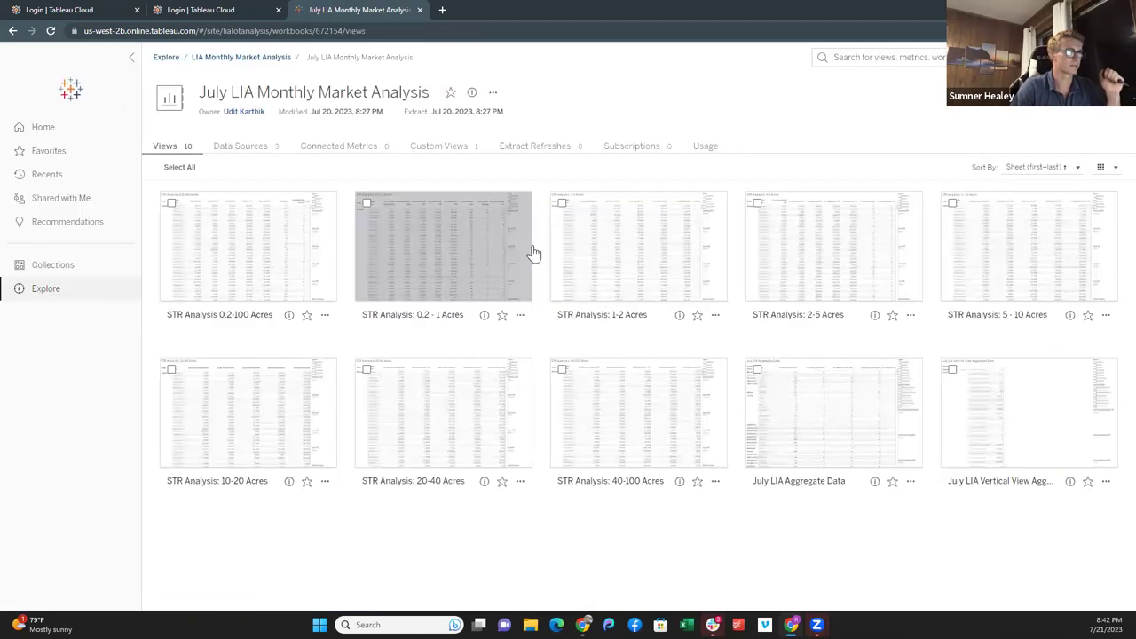
left_click(846, 265)
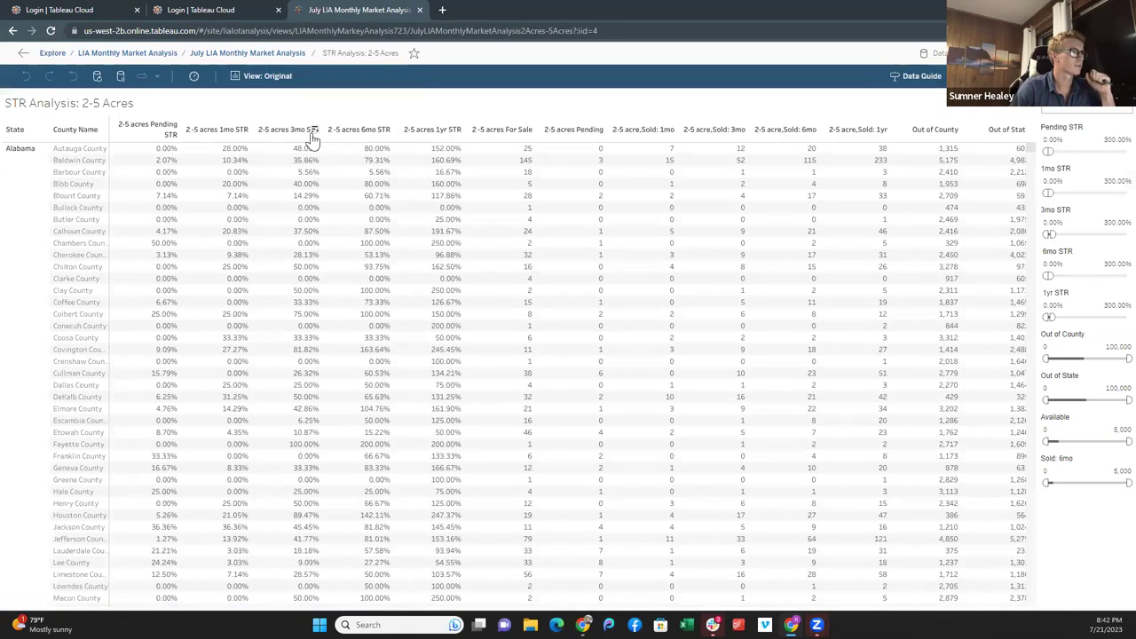
- Sort the 2-5 Acres counties by 6mo STR, highest first, then open the July LIA Vertical View Aggregate Data view
left_click(387, 129)
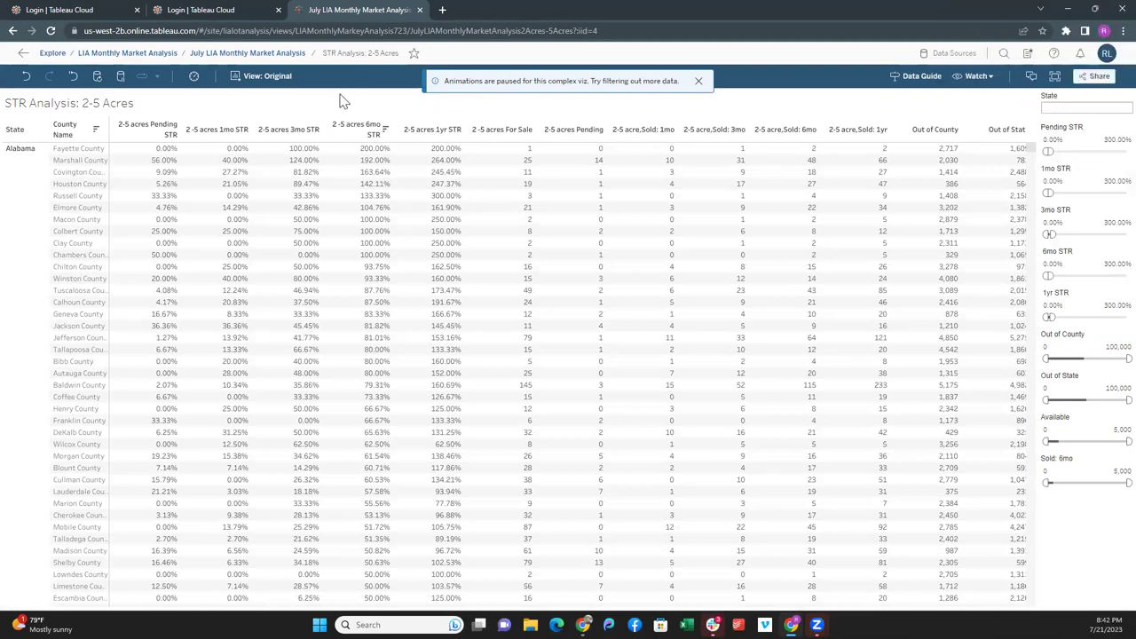
left_click(264, 57)
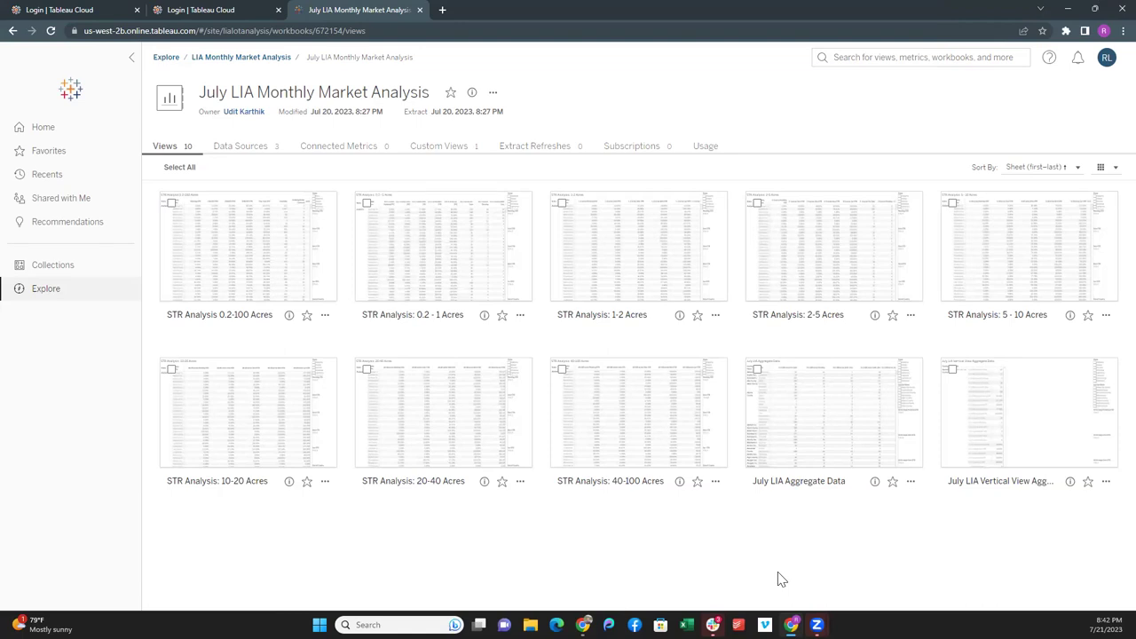
left_click(973, 417)
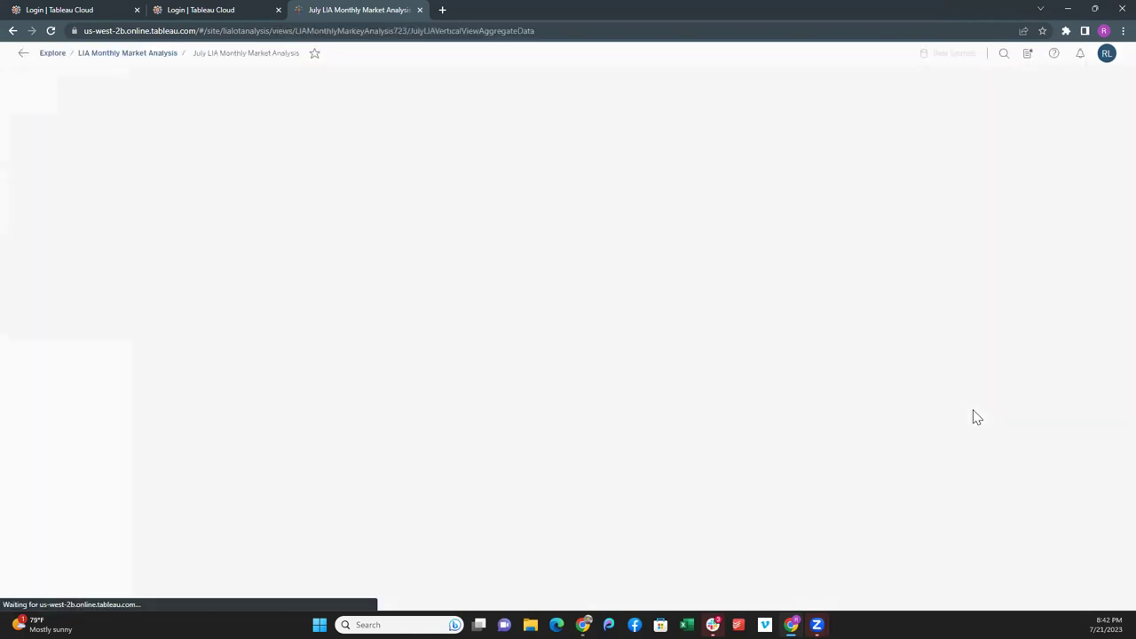